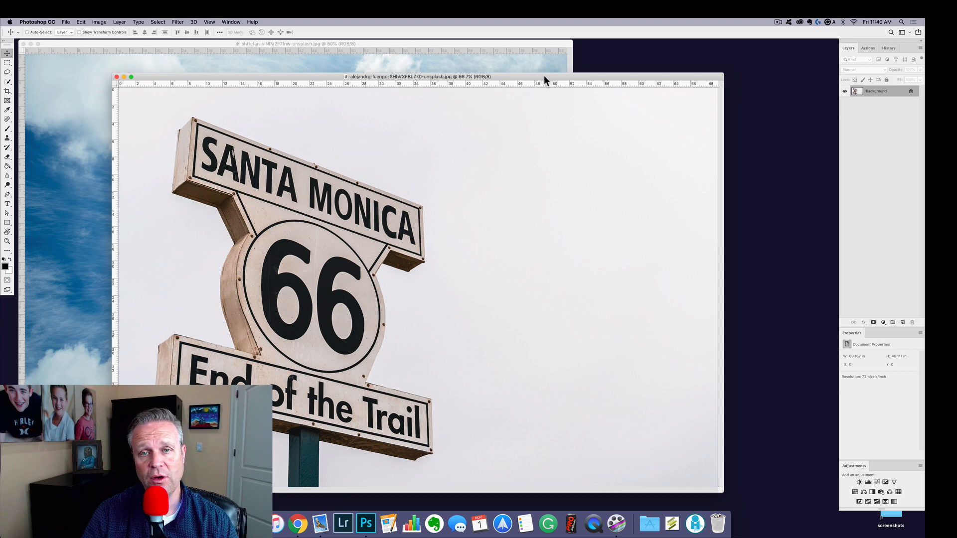
# Copy the cloudy sky image into the Santa Monica sign document as a new layer covering the canvas.
pyautogui.click(429, 46)
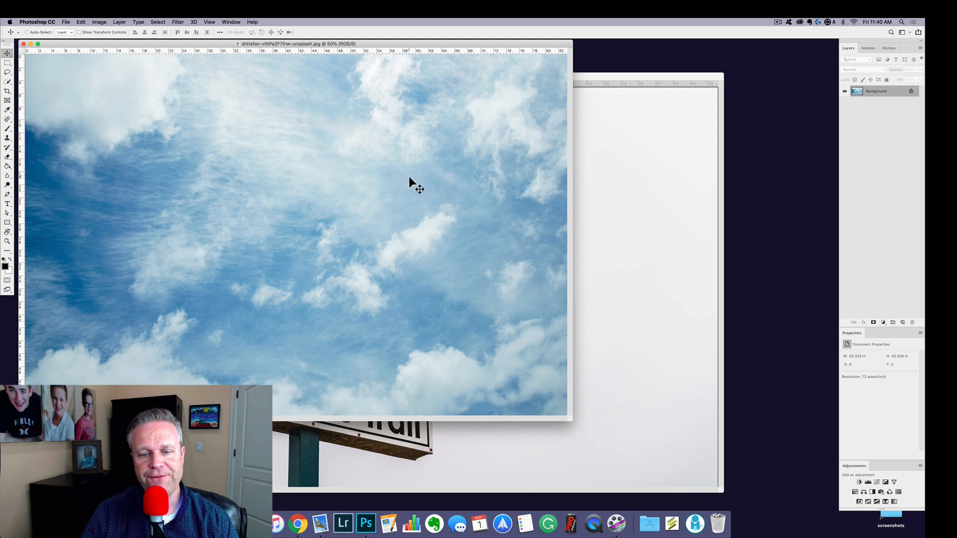
pyautogui.moveTo(442, 250); pyautogui.dragTo(617, 263)
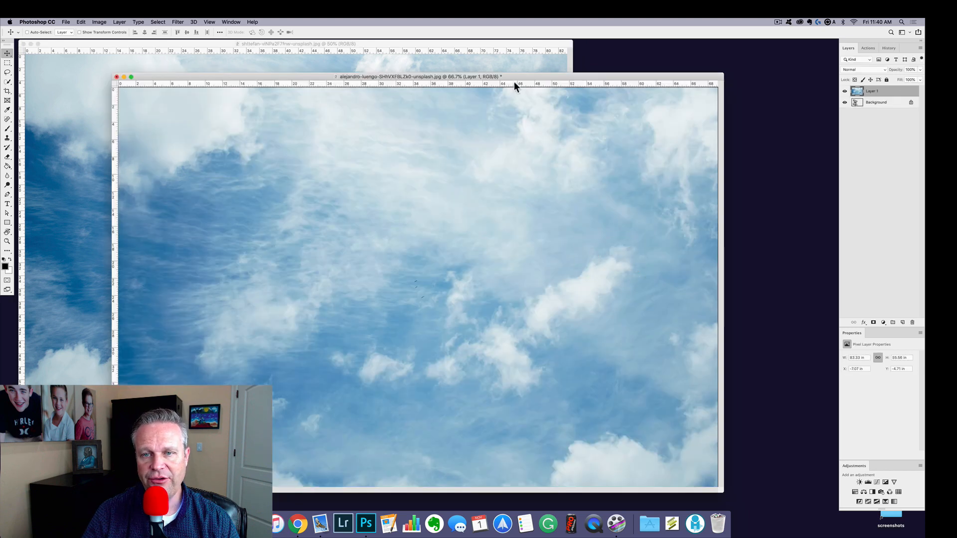
pyautogui.moveTo(515, 76); pyautogui.dragTo(497, 56)
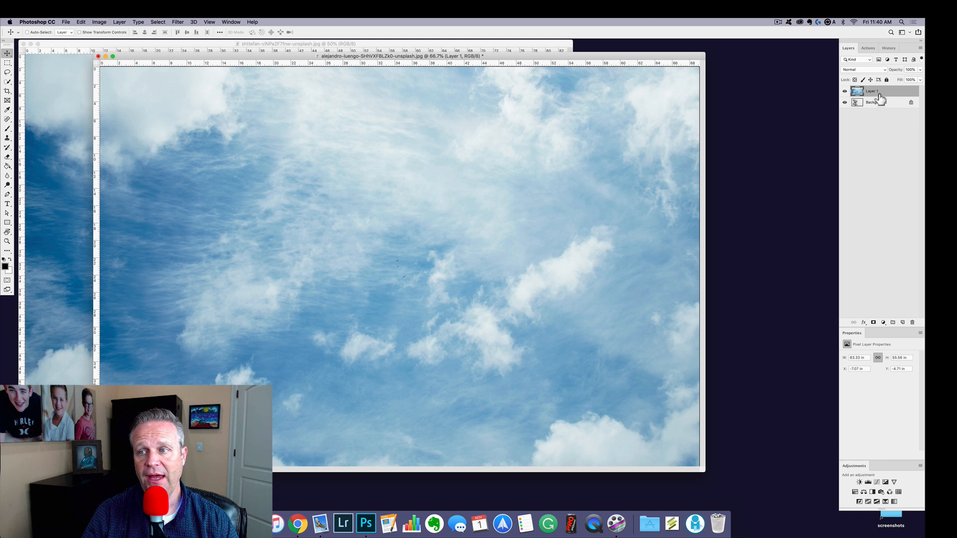
# Unlock the Background layer and place the sky layer beneath it, with the sign layer selected.
pyautogui.moveTo(878, 91); pyautogui.dragTo(875, 108)
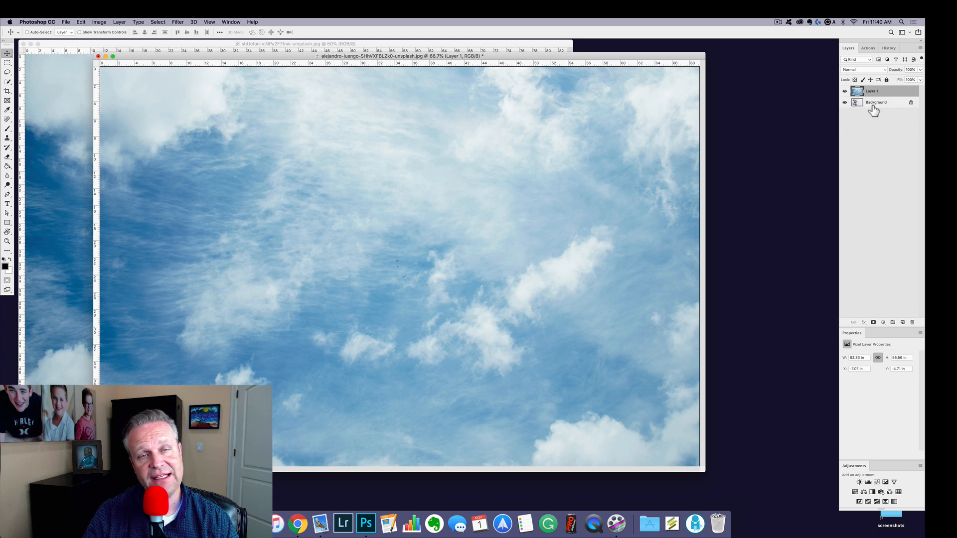
pyautogui.click(911, 105)
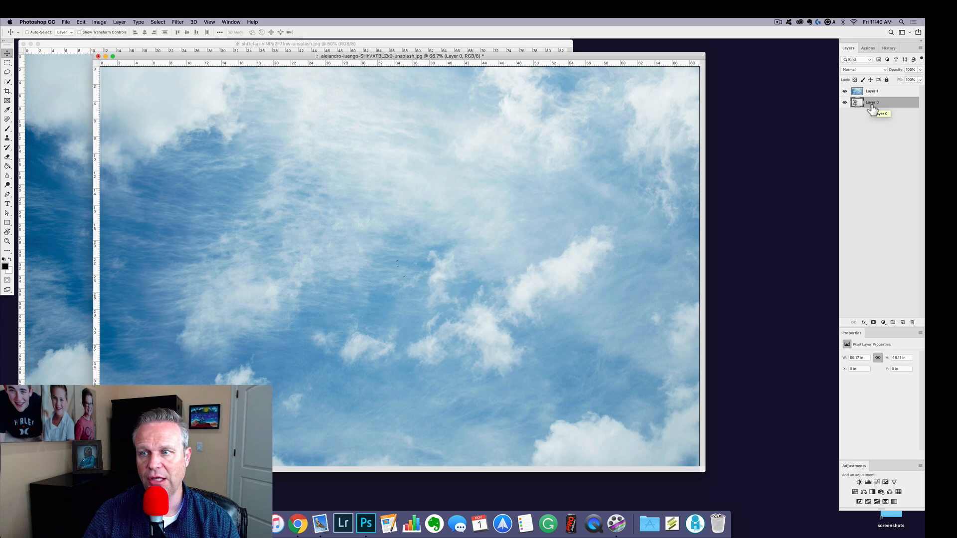
pyautogui.moveTo(886, 94); pyautogui.dragTo(887, 109)
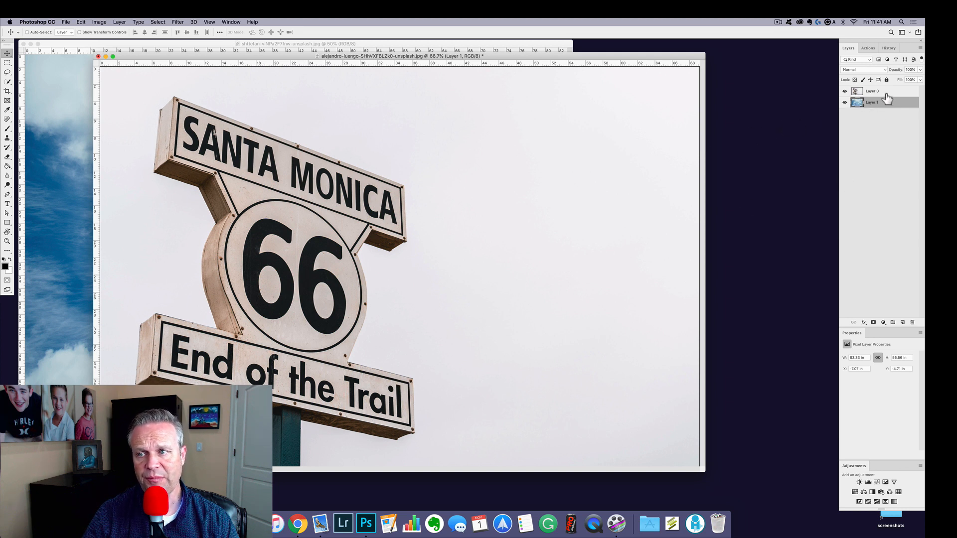
pyautogui.click(885, 92)
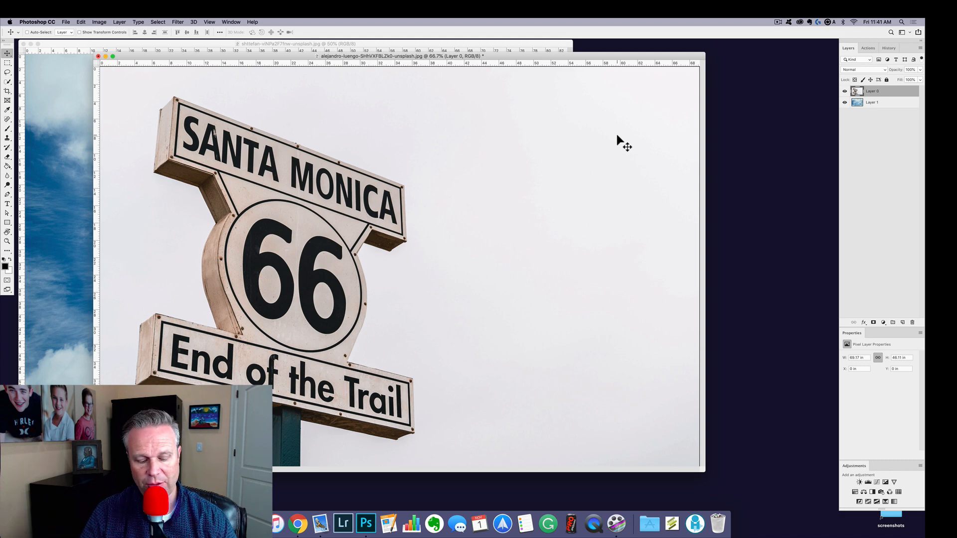
# Try erasing the pale sky around the sign and part of the second 6 with the Eraser tool.
pyautogui.press('e')
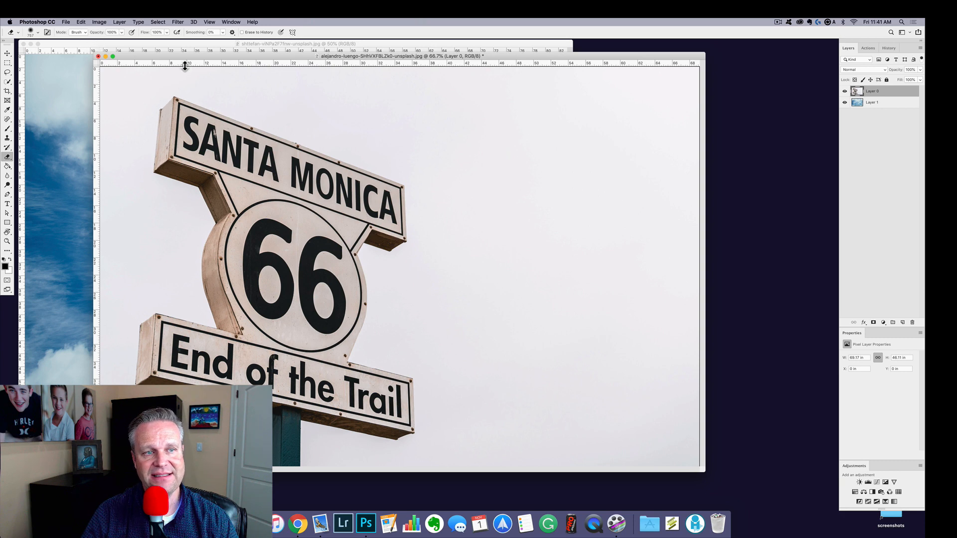
pyautogui.moveTo(473, 99)
pyautogui.mouseDown()
pyautogui.moveTo(527, 260)
pyautogui.moveTo(551, 189)
pyautogui.moveTo(592, 387)
pyautogui.moveTo(666, 17)
pyautogui.moveTo(668, 342)
pyautogui.moveTo(627, 220)
pyautogui.moveTo(461, 75)
pyautogui.moveTo(447, 96)
pyautogui.moveTo(615, 474)
pyautogui.moveTo(647, 289)
pyautogui.mouseUp()
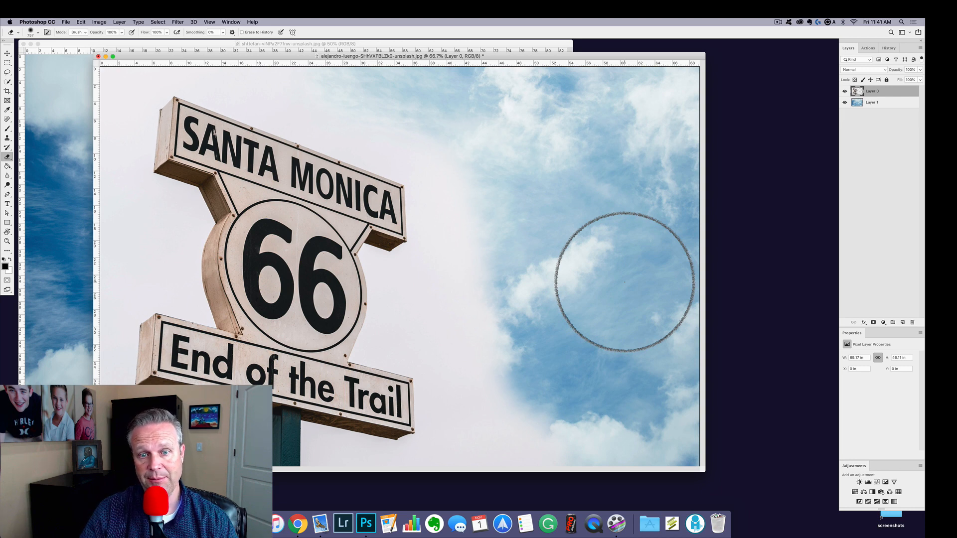
pyautogui.keyDown('ctrl'); pyautogui.keyDown('alt'); pyautogui.moveTo(338, 280); pyautogui.dragTo(305, 280); pyautogui.keyUp('alt'); pyautogui.keyUp('ctrl')
pyautogui.moveTo(304, 278); pyautogui.dragTo(335, 284)
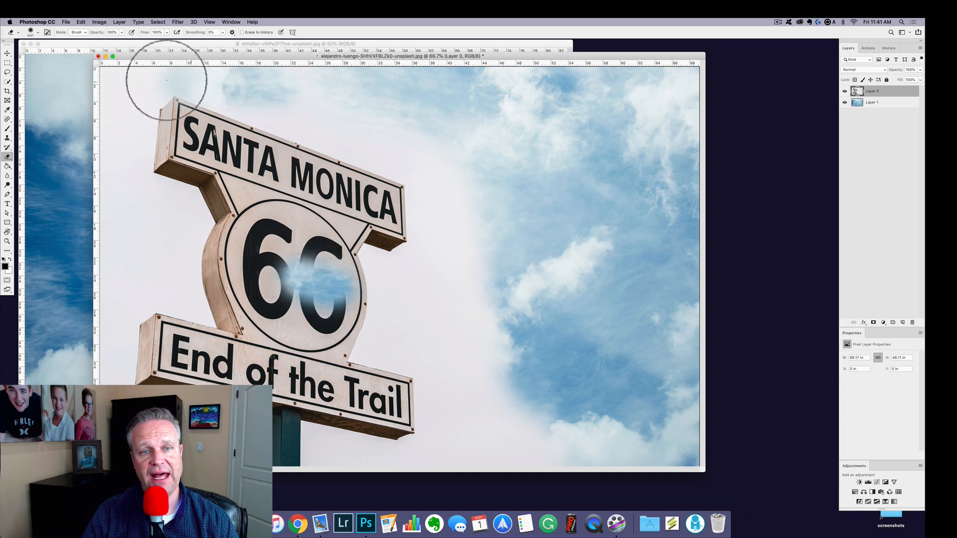
pyautogui.moveTo(119, 182); pyautogui.dragTo(168, 281)
pyautogui.moveTo(455, 336)
pyautogui.mouseDown()
pyautogui.moveTo(492, 413)
pyautogui.moveTo(536, 421)
pyautogui.moveTo(423, 287)
pyautogui.moveTo(432, 266)
pyautogui.moveTo(518, 223)
pyautogui.mouseUp()
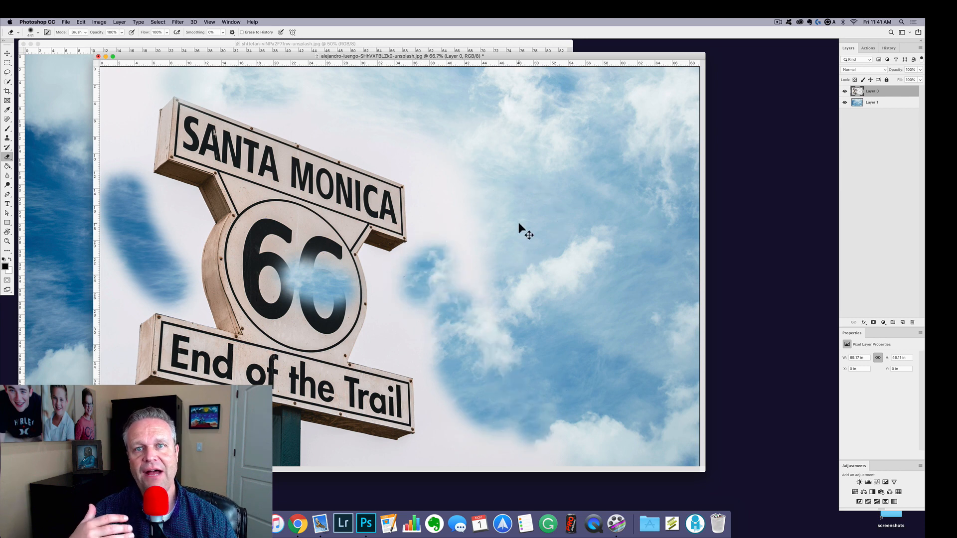
# Undo all the eraser strokes on the sign layer, keeping it above the sky layer.
pyautogui.press('super+z')
pyautogui.press('super+z')
pyautogui.press('super+z')
pyautogui.press('super+z')
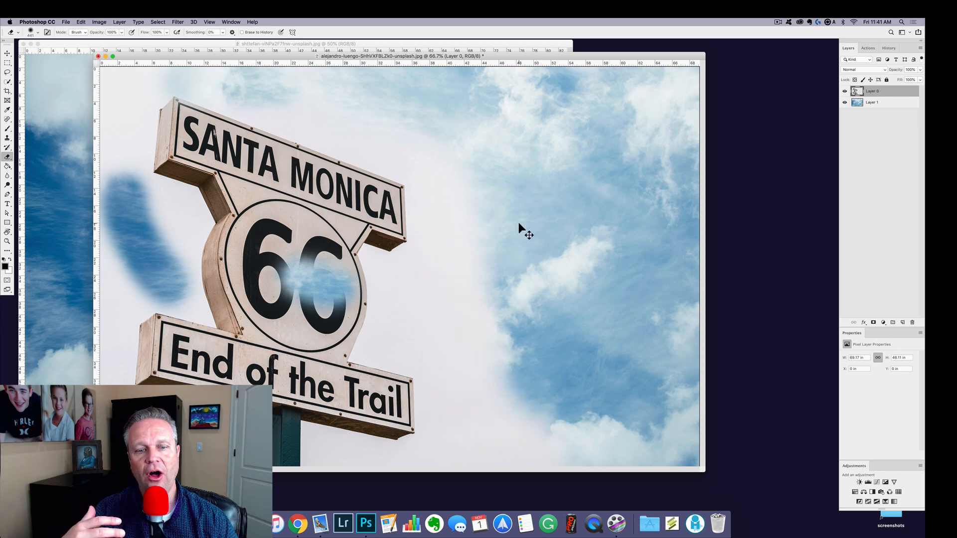
pyautogui.press('super+z')
pyautogui.press('super+z')
pyautogui.press('super+z')
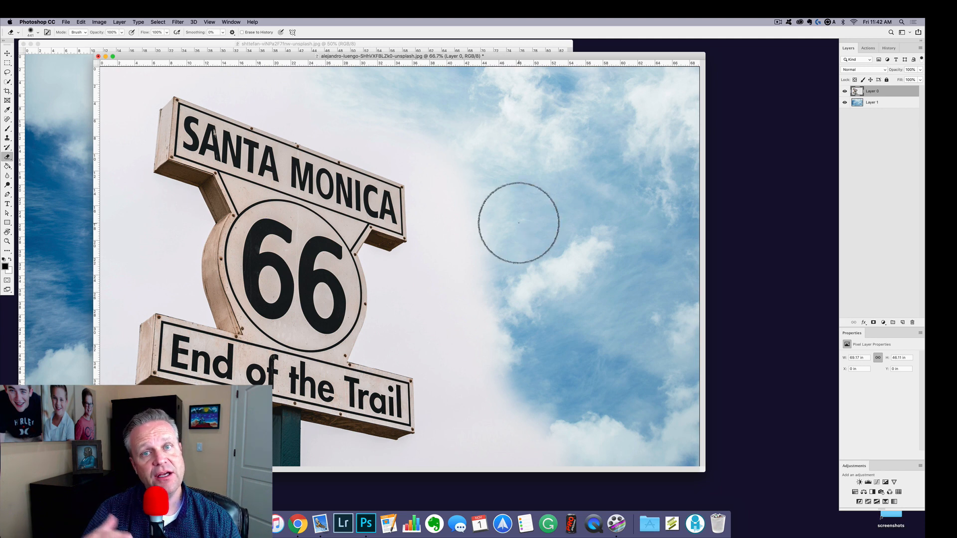
pyautogui.press('super+z')
pyautogui.press('super+z')
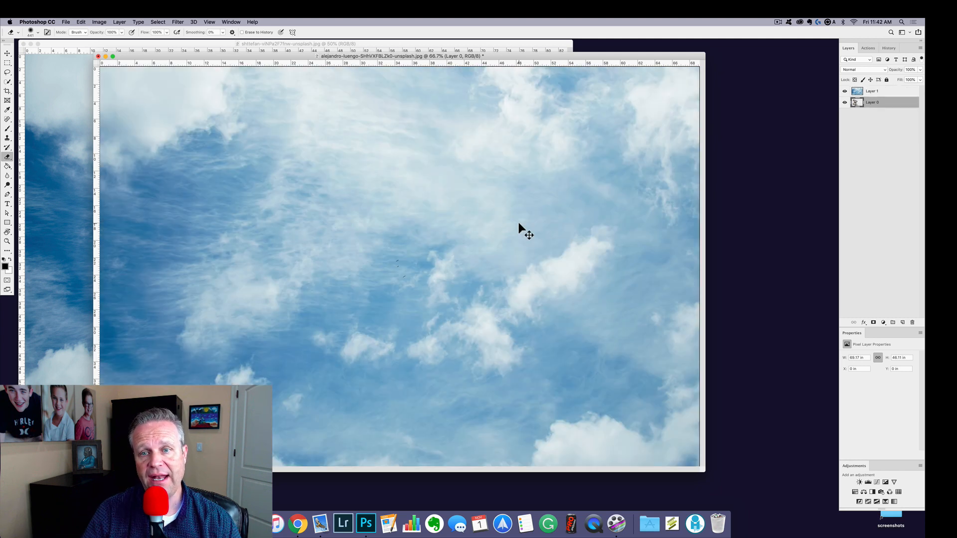
pyautogui.press('super+shift+z')
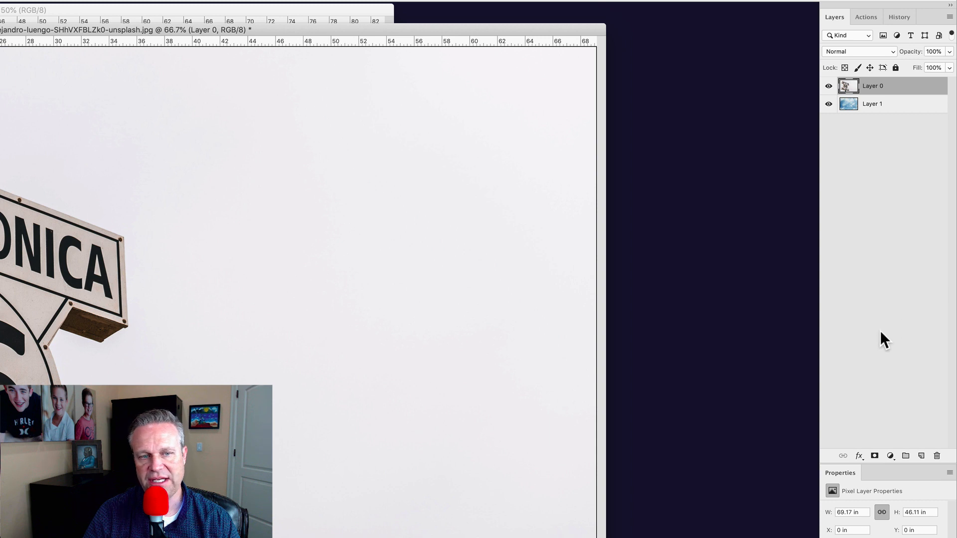
# Add a white layer mask to the sign layer and make black the foreground color.
pyautogui.click(874, 455)
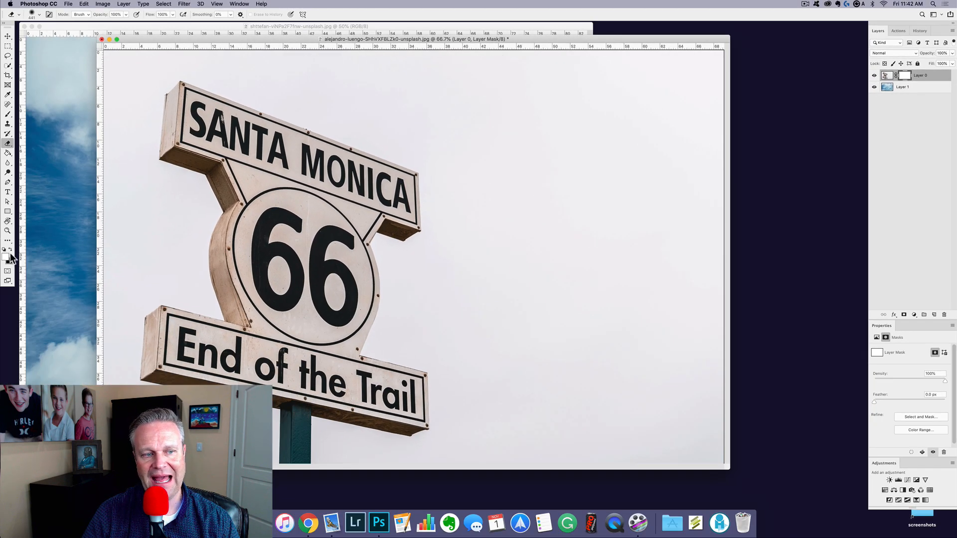
pyautogui.click(10, 250)
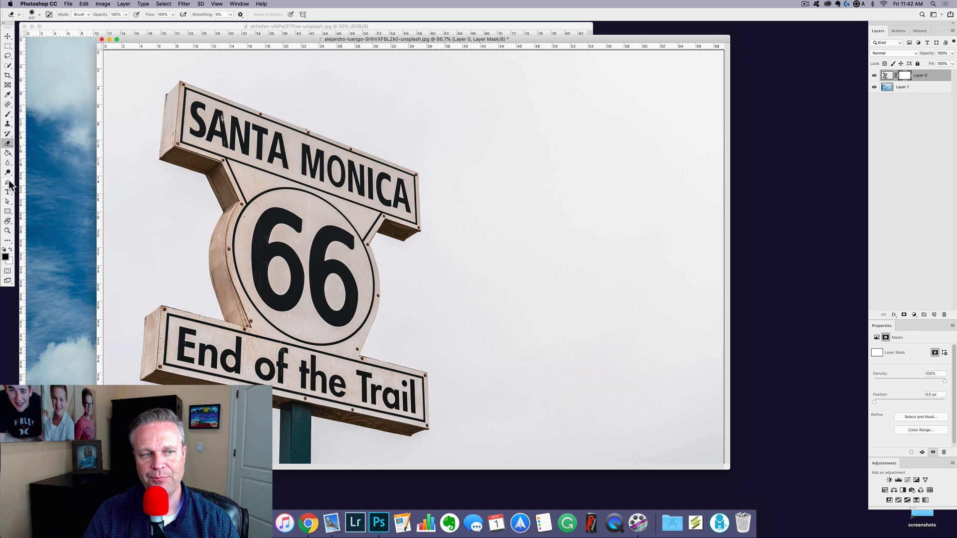
# Try filling the sign layer's mask with black using the Paint Bucket, and undo the fill.
pyautogui.click(7, 152)
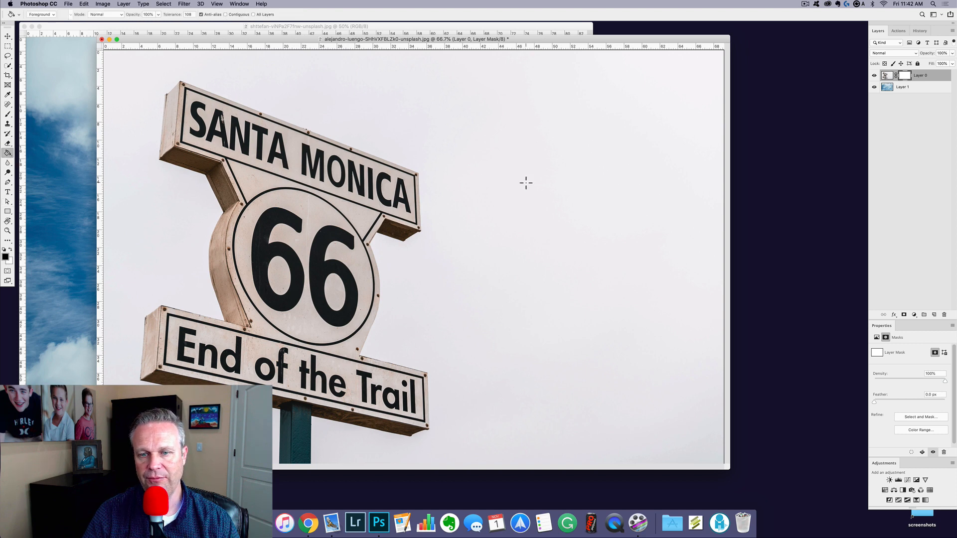
pyautogui.click(525, 183)
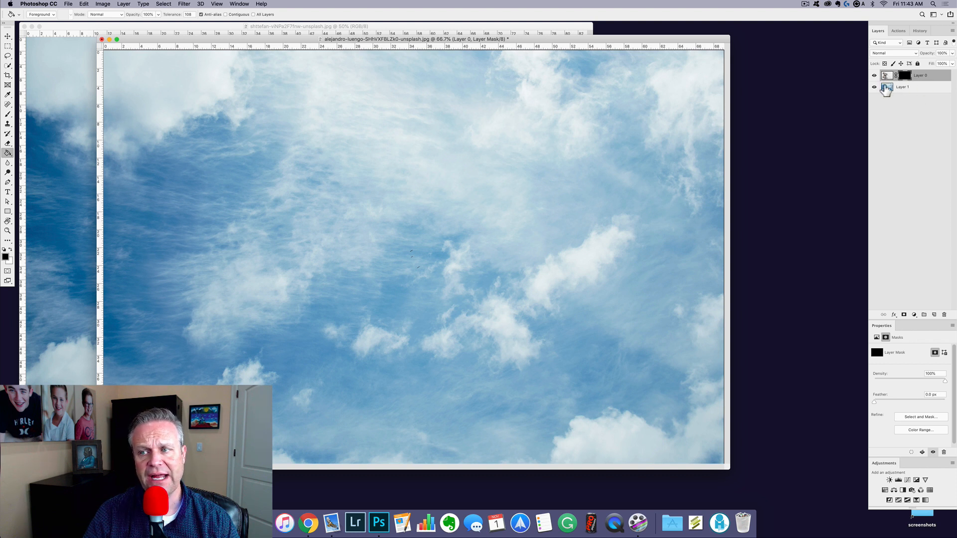
pyautogui.press('super+z')
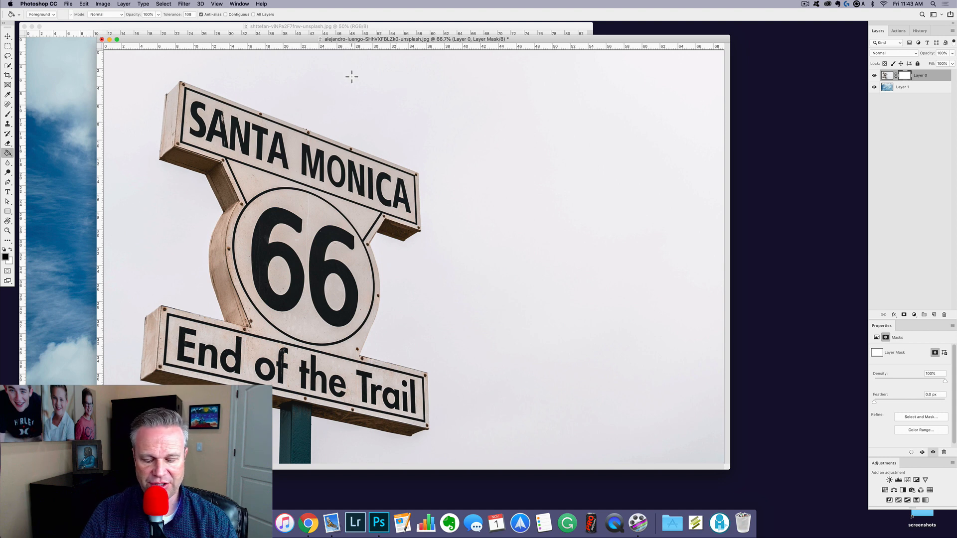
# Paint black with a soft brush on the sign layer's mask to reveal a patch of blue sky beside the sign.
pyautogui.press('b')
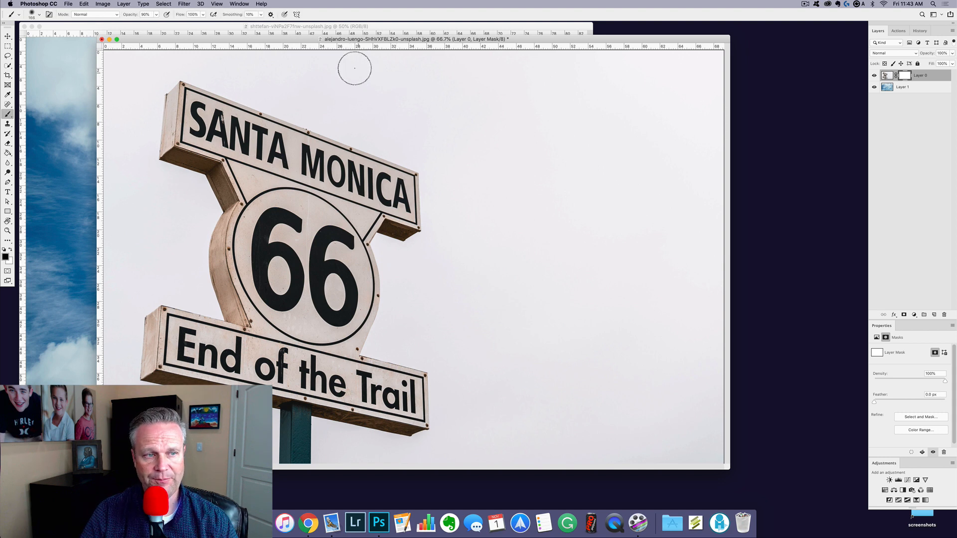
pyautogui.click(7, 115)
pyautogui.click(34, 114)
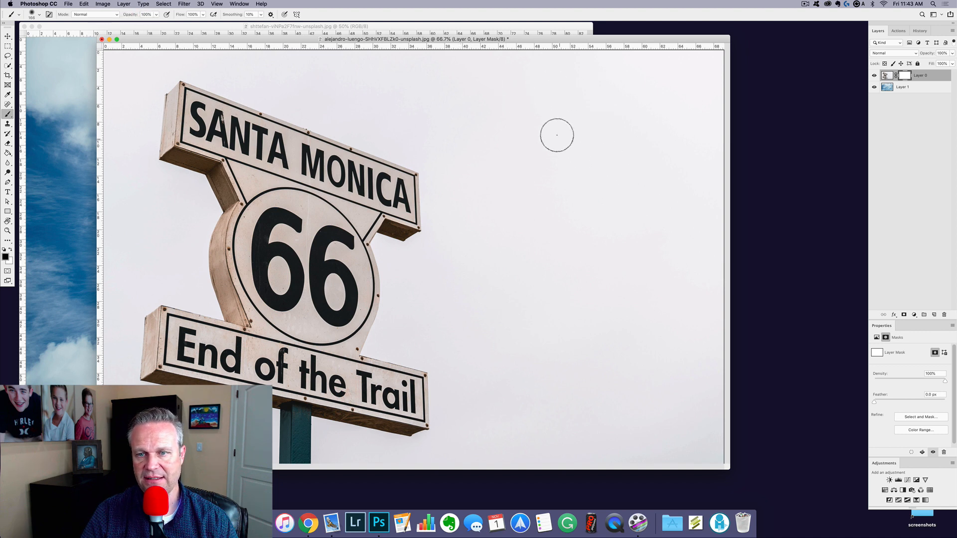
pyautogui.moveTo(555, 135)
pyautogui.mouseDown()
pyautogui.moveTo(561, 334)
pyautogui.moveTo(566, 127)
pyautogui.moveTo(578, 351)
pyautogui.moveTo(576, 130)
pyautogui.moveTo(583, 338)
pyautogui.moveTo(600, 103)
pyautogui.moveTo(593, 393)
pyautogui.moveTo(610, 129)
pyautogui.moveTo(624, 369)
pyautogui.moveTo(629, 167)
pyautogui.moveTo(625, 450)
pyautogui.moveTo(633, 197)
pyautogui.mouseUp()
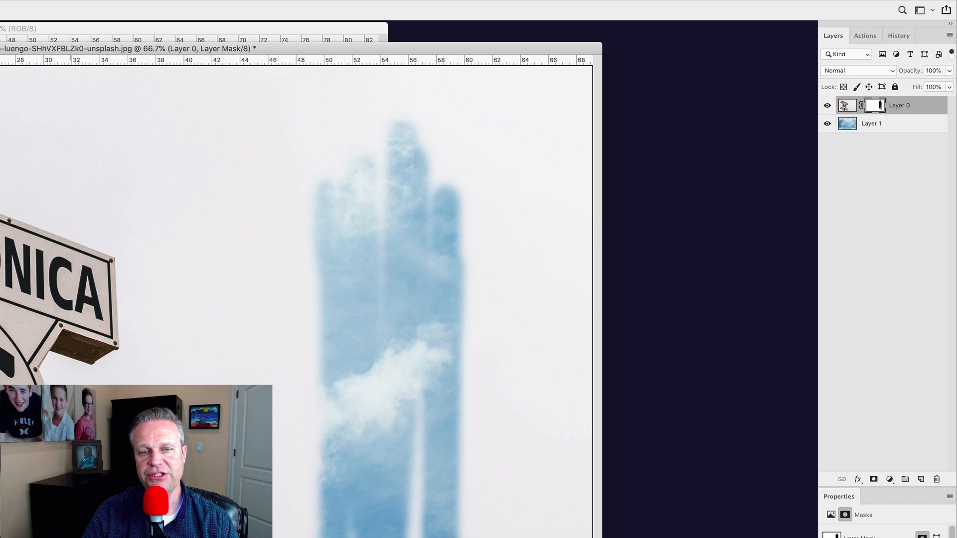
# Set the layer thumbnails to Large Thumbnails.
pyautogui.rightClick(869, 156)
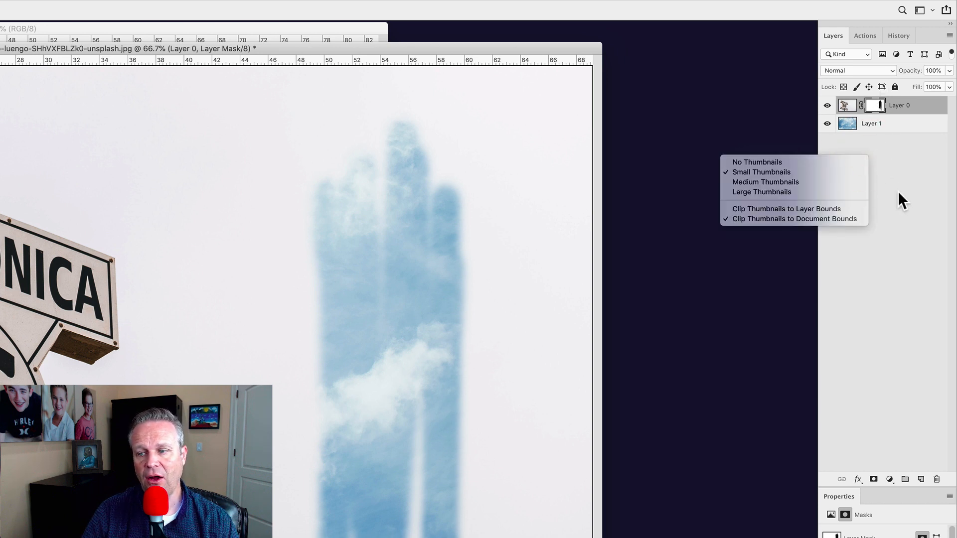
pyautogui.click(814, 192)
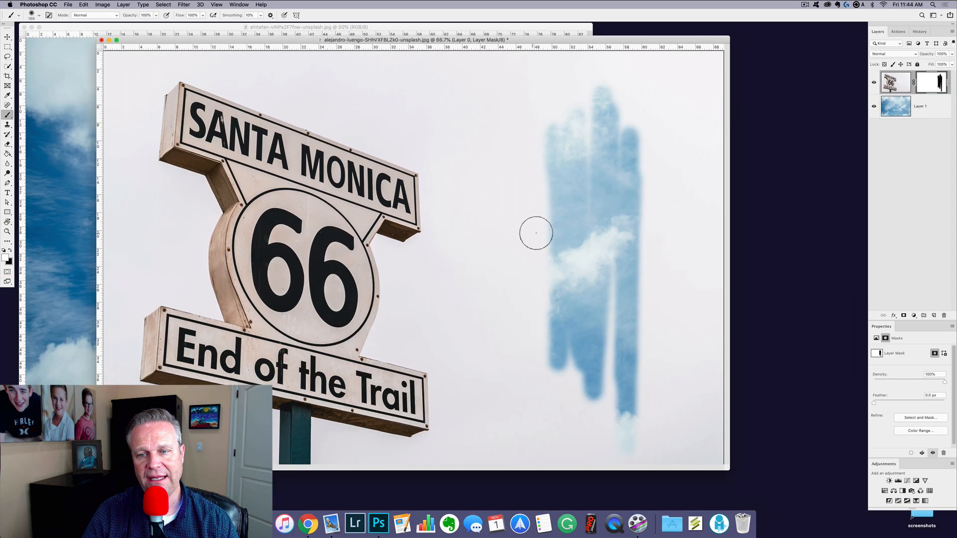
# Paint white on the mask over the revealed patch, and use a larger black brush to reveal blue sky on both sides of the sign.
pyautogui.moveTo(536, 233)
pyautogui.mouseDown()
pyautogui.moveTo(670, 219)
pyautogui.moveTo(535, 220)
pyautogui.moveTo(713, 194)
pyautogui.moveTo(559, 205)
pyautogui.moveTo(639, 194)
pyautogui.moveTo(560, 194)
pyautogui.moveTo(593, 194)
pyautogui.moveTo(596, 147)
pyautogui.moveTo(608, 190)
pyautogui.moveTo(589, 120)
pyautogui.moveTo(533, 135)
pyautogui.moveTo(567, 279)
pyautogui.moveTo(616, 183)
pyautogui.moveTo(586, 291)
pyautogui.mouseUp()
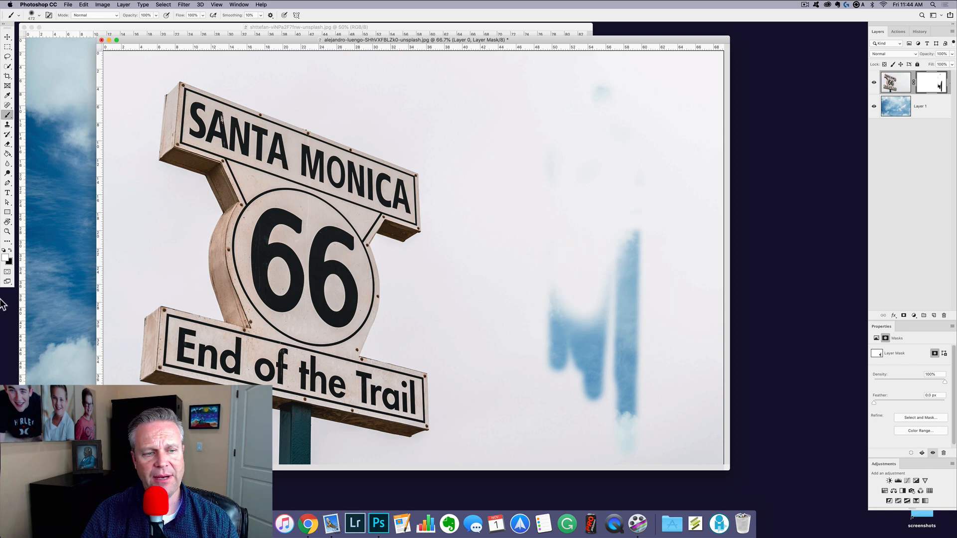
pyautogui.moveTo(507, 124)
pyautogui.mouseDown()
pyautogui.moveTo(532, 377)
pyautogui.moveTo(571, 379)
pyautogui.moveTo(548, 92)
pyautogui.moveTo(594, 305)
pyautogui.moveTo(683, 367)
pyautogui.moveTo(693, 211)
pyautogui.moveTo(666, 501)
pyautogui.moveTo(545, 449)
pyautogui.moveTo(566, 118)
pyautogui.moveTo(643, 281)
pyautogui.moveTo(534, 65)
pyautogui.moveTo(536, 182)
pyautogui.moveTo(519, 337)
pyautogui.moveTo(433, 64)
pyautogui.moveTo(417, 60)
pyautogui.moveTo(525, 229)
pyautogui.moveTo(480, 298)
pyautogui.moveTo(524, 363)
pyautogui.moveTo(497, 427)
pyautogui.moveTo(508, 449)
pyautogui.mouseUp()
pyautogui.moveTo(133, 64)
pyautogui.mouseDown()
pyautogui.moveTo(107, 67)
pyautogui.moveTo(104, 147)
pyautogui.moveTo(130, 227)
pyautogui.moveTo(96, 289)
pyautogui.moveTo(117, 372)
pyautogui.moveTo(141, 377)
pyautogui.mouseUp()
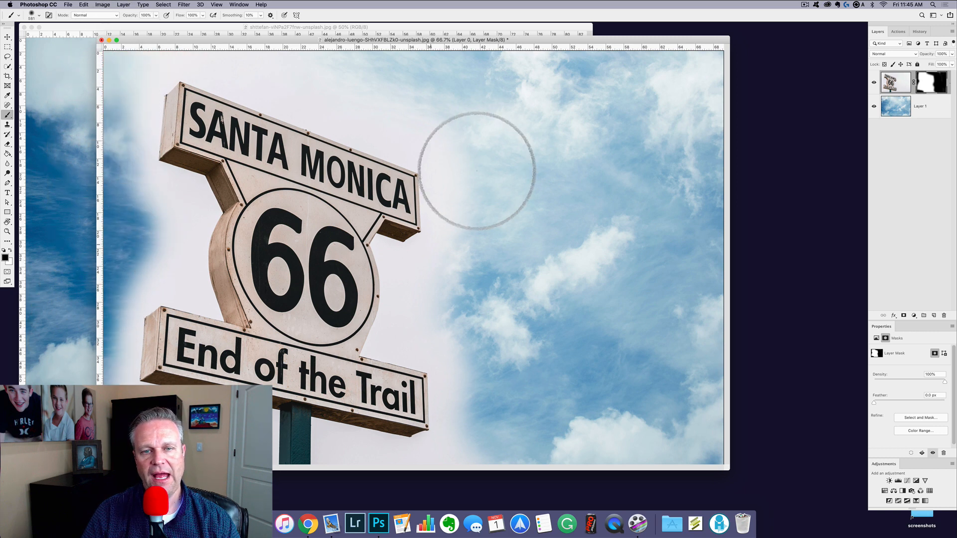
# Raise the brush hardness to nearly the maximum and reduce the brush size to about 114 px.
pyautogui.moveTo(218, 113); pyautogui.dragTo(422, 225)
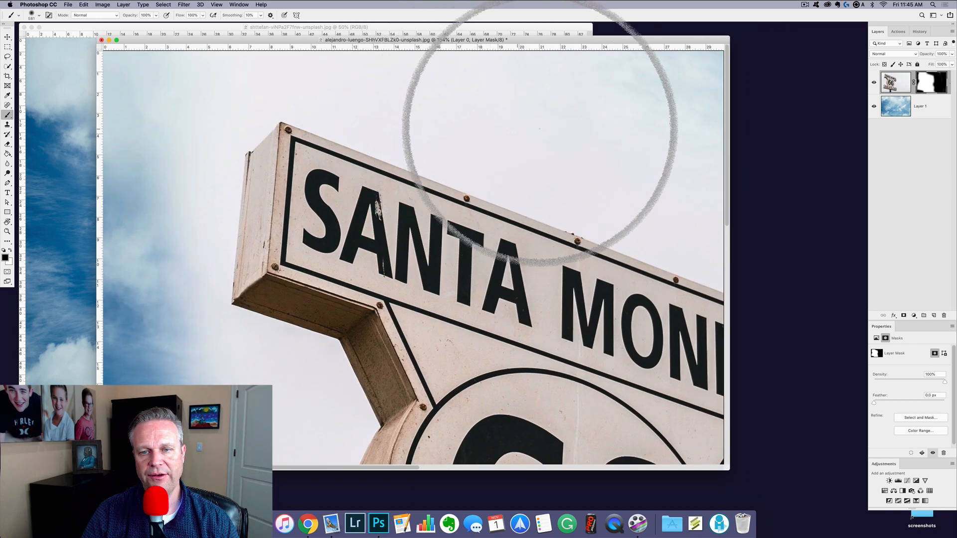
pyautogui.rightClick(574, 150)
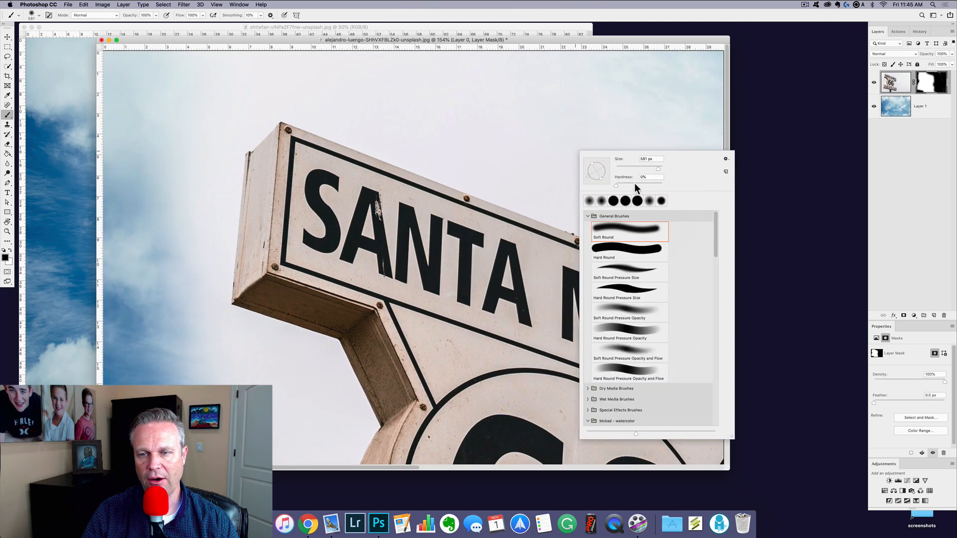
pyautogui.rightClick(556, 133)
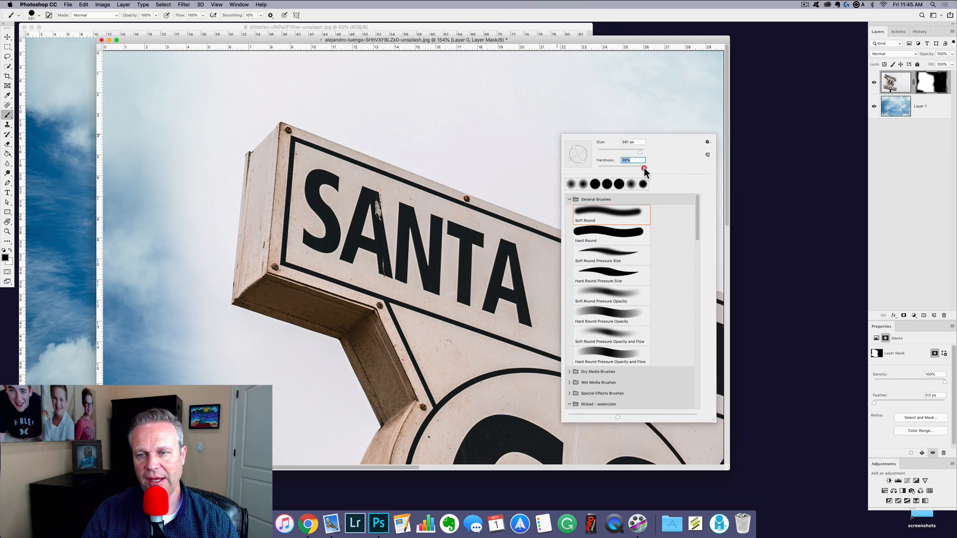
pyautogui.moveTo(642, 169); pyautogui.dragTo(608, 147)
pyautogui.click(405, 119)
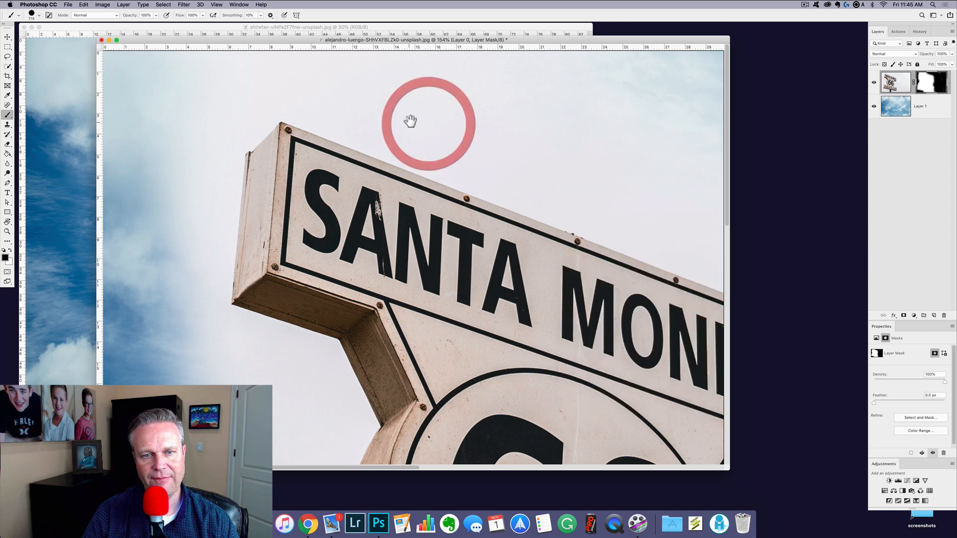
# Paint a straight black mask stroke along the upper edge of the SANTA MONICA sign, from its left corner to its right corner.
pyautogui.moveTo(408, 122); pyautogui.dragTo(349, 125)
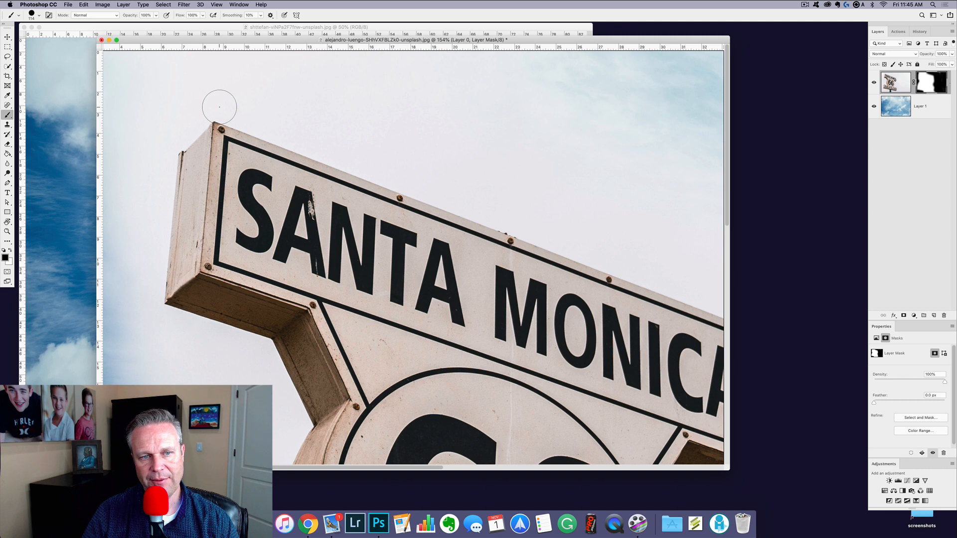
pyautogui.click(219, 106)
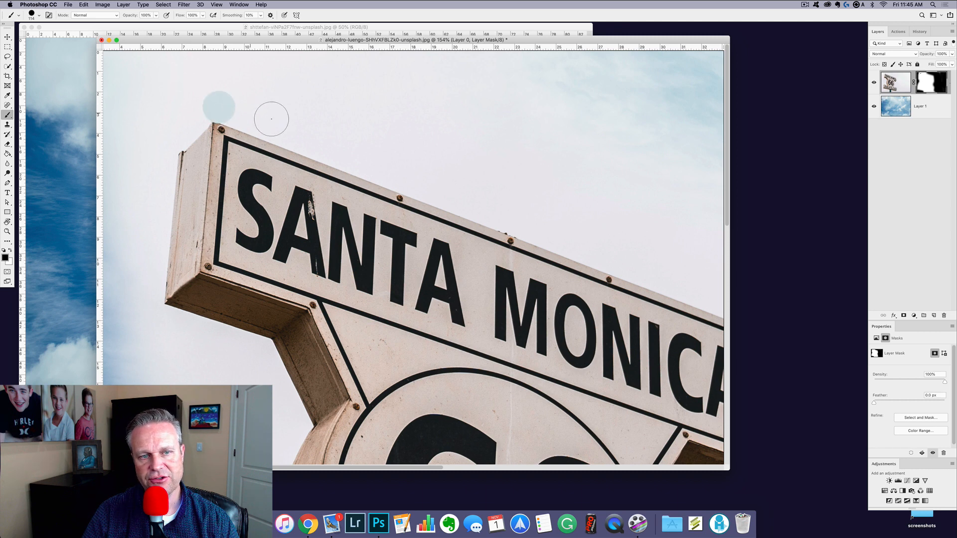
pyautogui.moveTo(525, 210); pyautogui.dragTo(438, 179)
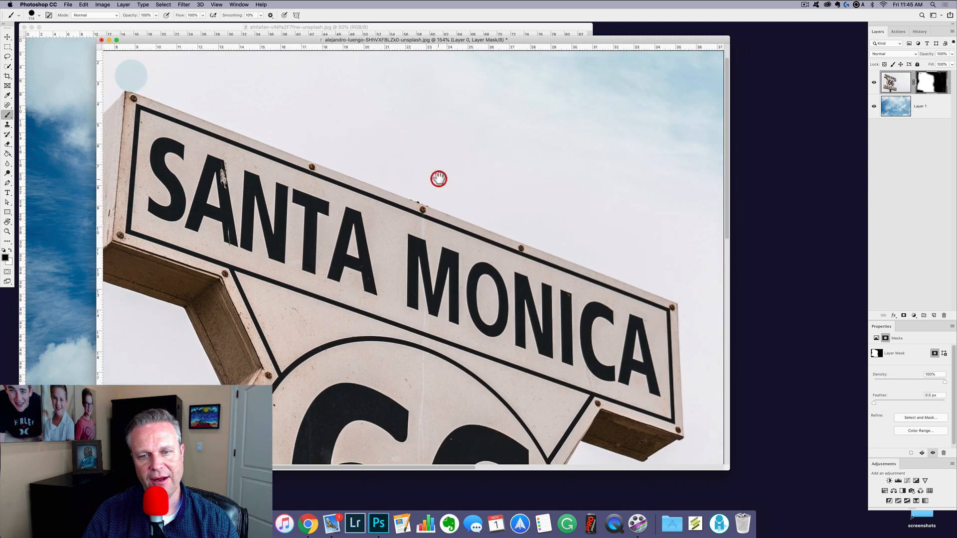
pyautogui.keyDown('shift'); pyautogui.click(684, 289); pyautogui.keyUp('shift')
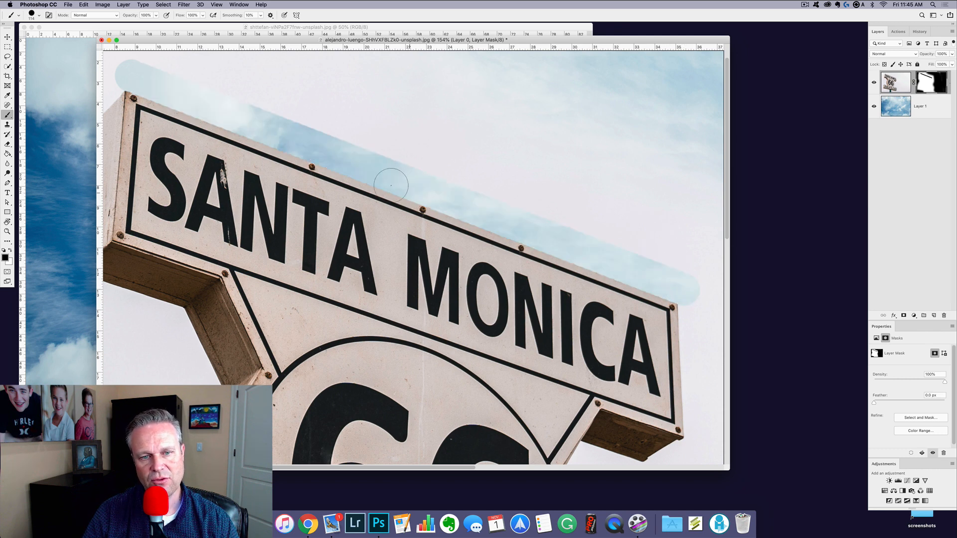
# Paint straight black mask strokes around the SANTA MONICA sign's upper-left corner and down its left side.
pyautogui.moveTo(189, 120); pyautogui.dragTo(344, 152)
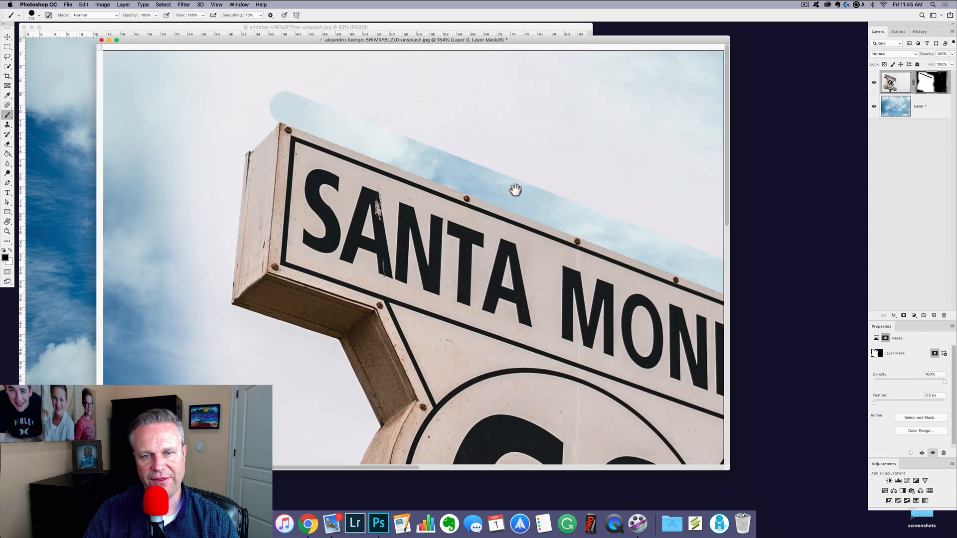
pyautogui.click(269, 110)
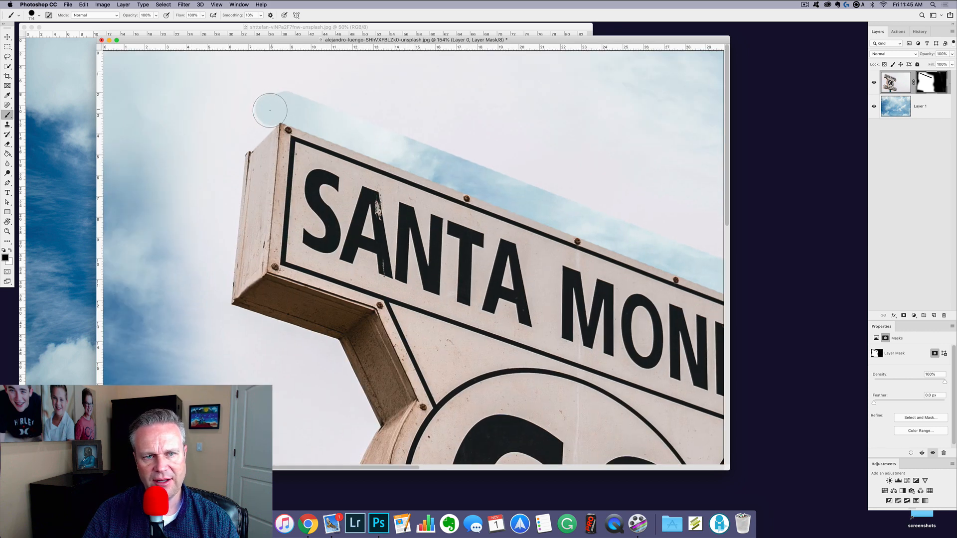
pyautogui.keyDown('shift'); pyautogui.click(234, 143); pyautogui.keyUp('shift')
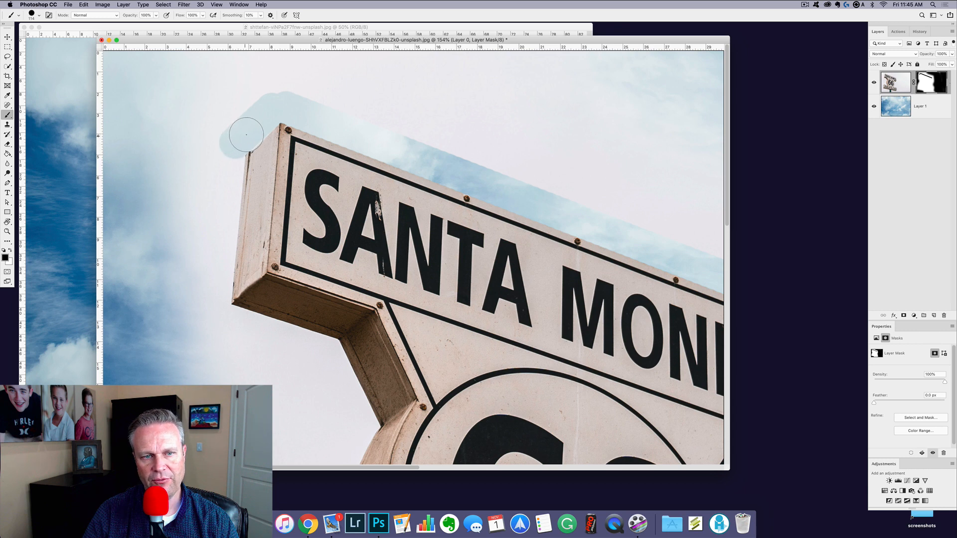
pyautogui.click(229, 154)
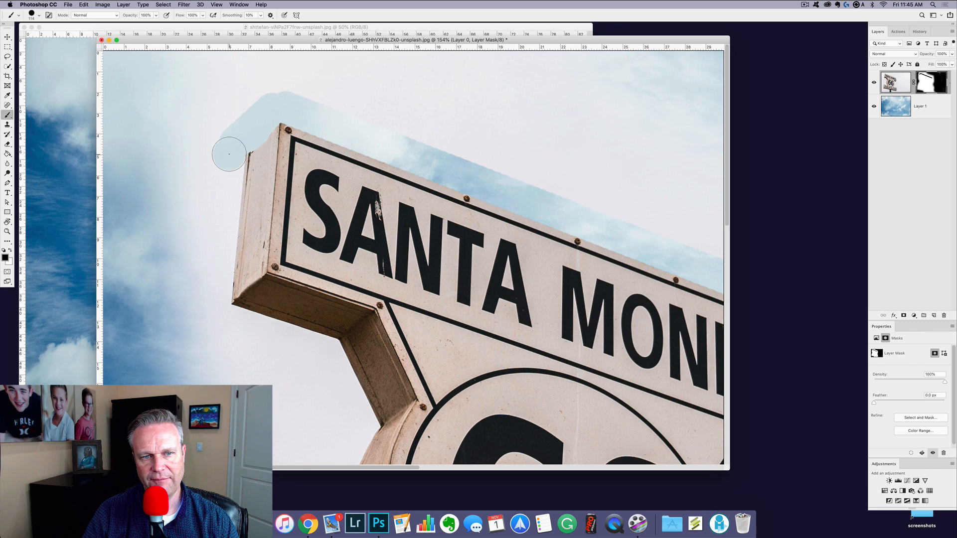
pyautogui.keyDown('shift'); pyautogui.click(215, 309); pyautogui.keyUp('shift')
# Paint straight black mask strokes along the underside of the SANTA MONICA sign's left end and down the slanted bracket, redoing the underside stroke once.
pyautogui.scroll(-5, 256, 284)
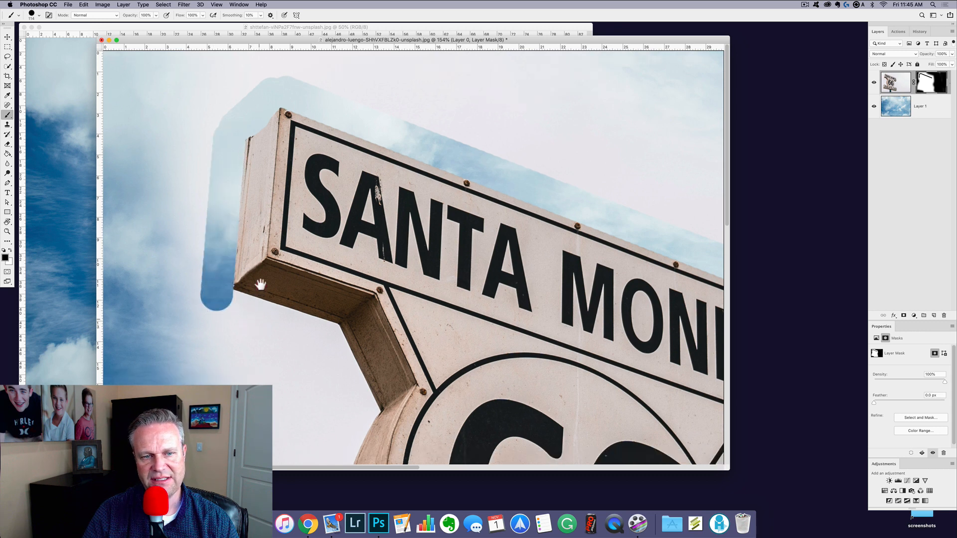
pyautogui.moveTo(313, 224); pyautogui.dragTo(298, 220)
pyautogui.keyDown('shift'); pyautogui.click(329, 217); pyautogui.keyUp('shift')
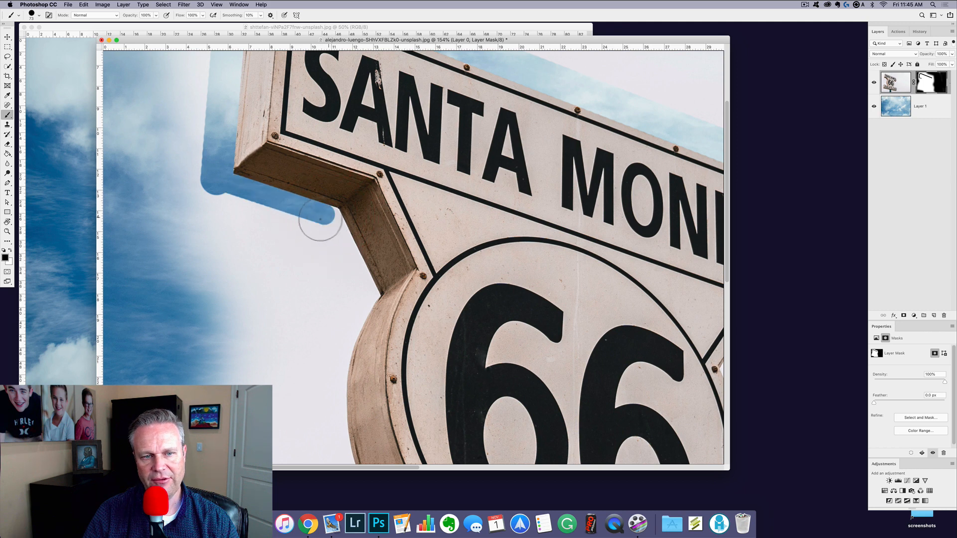
pyautogui.press('super+z')
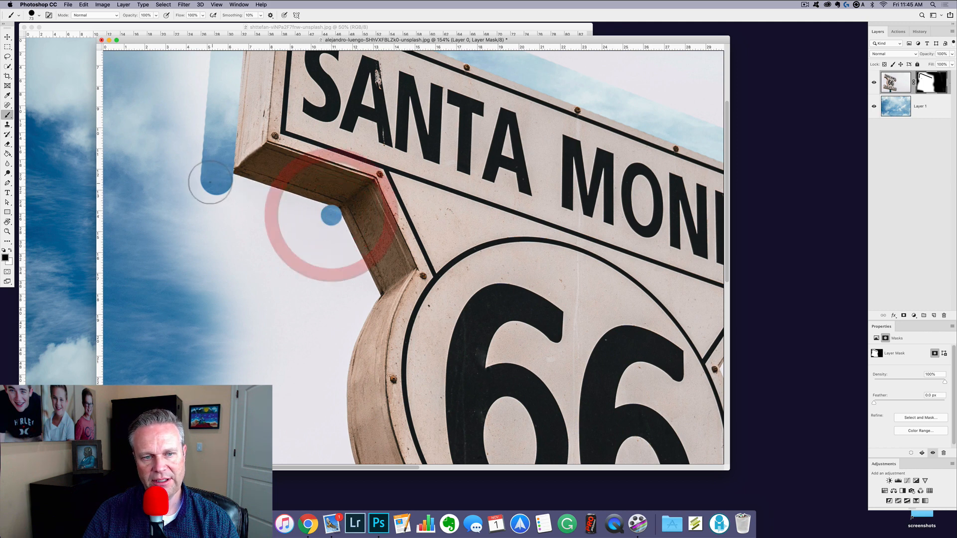
pyautogui.keyDown('shift'); pyautogui.click(229, 180); pyautogui.keyUp('shift')
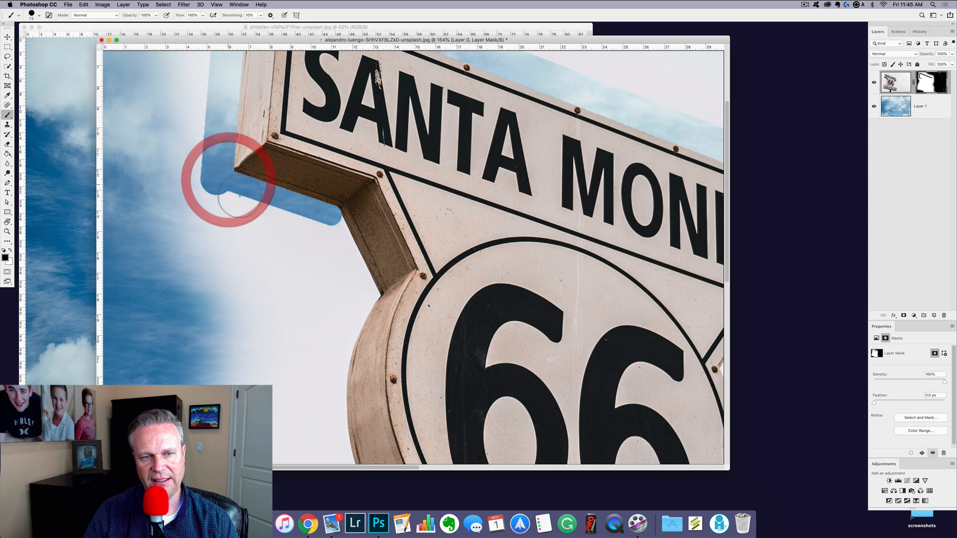
pyautogui.click(333, 219)
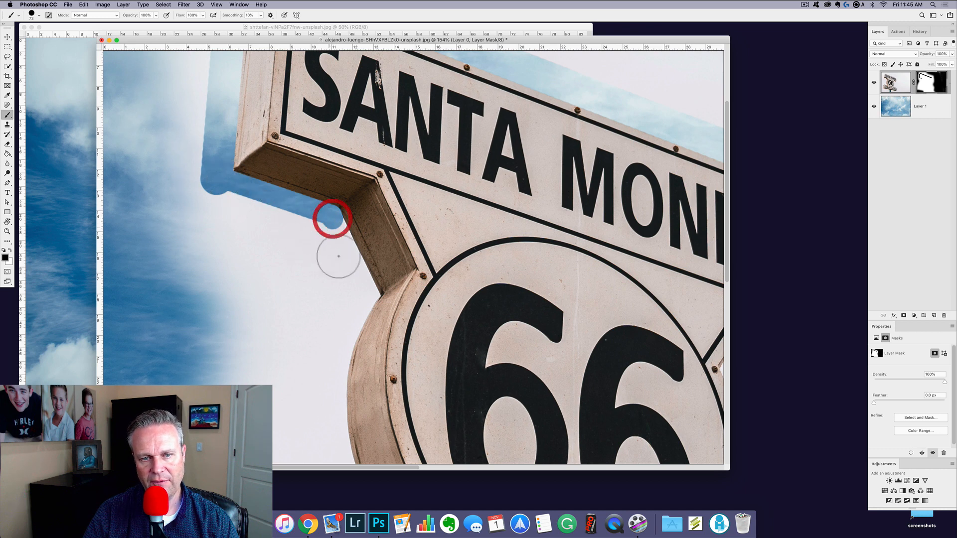
pyautogui.keyDown('shift'); pyautogui.click(369, 295); pyautogui.keyUp('shift')
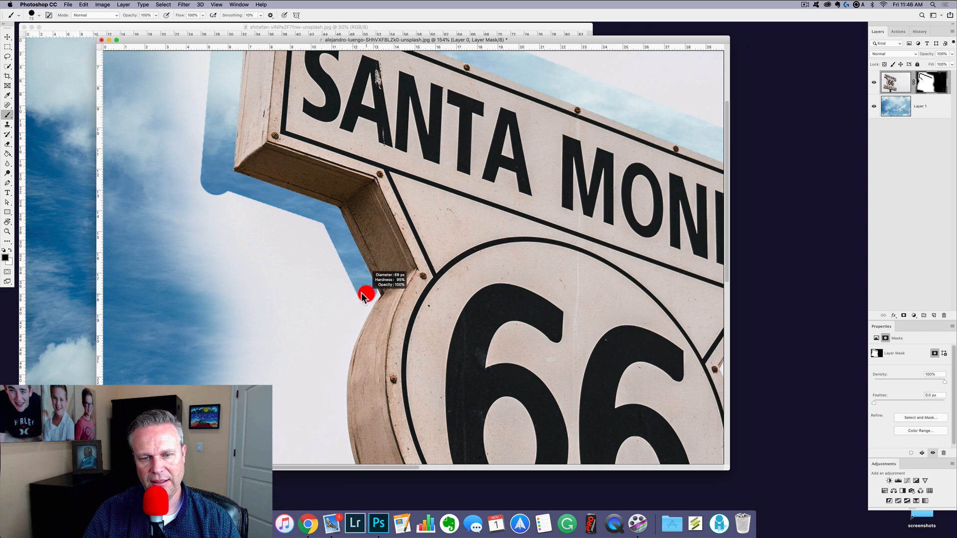
# Reduce the brush to about 24 px and paint black into the notch where the slanted bracket meets the 66 shield.
pyautogui.moveTo(347, 289)
pyautogui.mouseDown()
pyautogui.moveTo(373, 302)
pyautogui.moveTo(352, 318)
pyautogui.mouseUp()
pyautogui.click(375, 293)
pyautogui.scroll(-5, 354, 267)
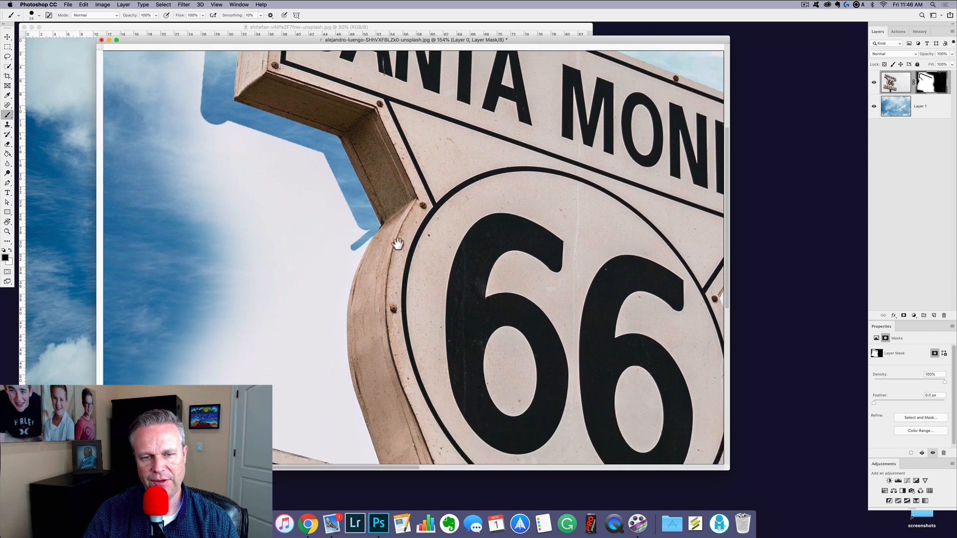
# Enlarge the brush and paint black on the mask beside the bracket and the left edge of the 66 shield.
pyautogui.moveTo(288, 269)
pyautogui.mouseDown()
pyautogui.moveTo(317, 270)
pyautogui.moveTo(326, 220)
pyautogui.moveTo(342, 206)
pyautogui.moveTo(310, 208)
pyautogui.mouseUp()
pyautogui.click(318, 269)
pyautogui.press('super+z')
pyautogui.press('super+z')
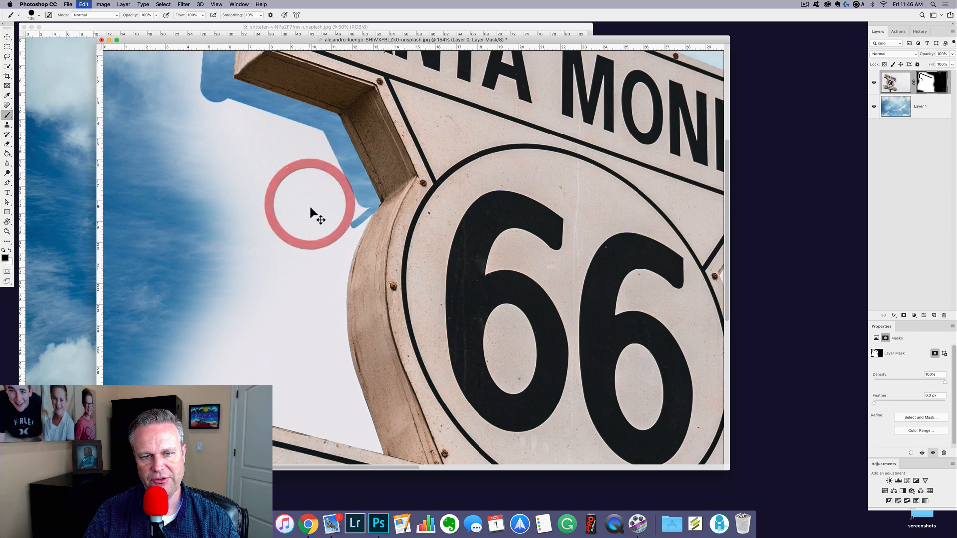
pyautogui.click(354, 208)
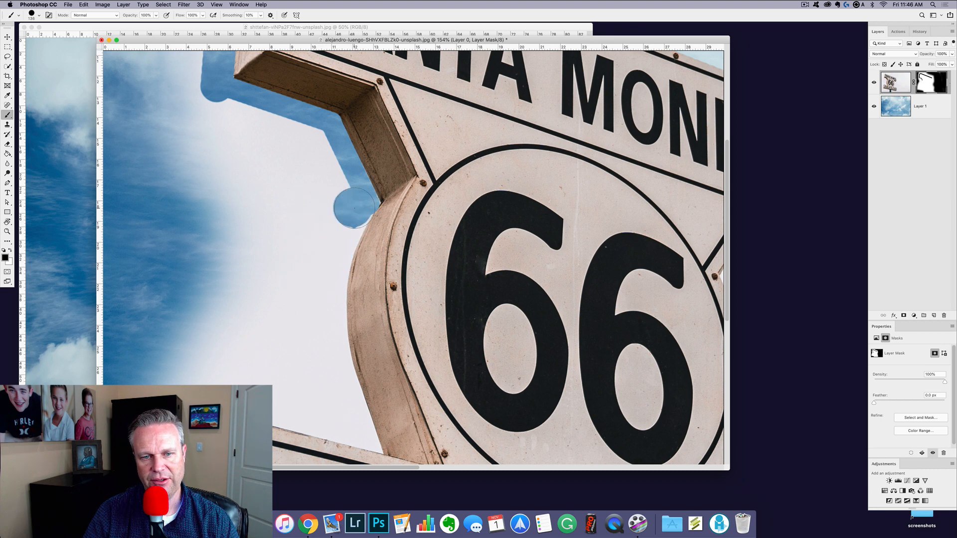
pyautogui.moveTo(352, 210)
pyautogui.mouseDown()
pyautogui.moveTo(327, 322)
pyautogui.moveTo(334, 395)
pyautogui.moveTo(264, 255)
pyautogui.mouseUp()
pyautogui.moveTo(288, 315); pyautogui.dragTo(329, 317)
pyautogui.click(316, 297)
# Paint black with a large brush over the remaining pale sky to the left of and above the SANTA MONICA sign.
pyautogui.moveTo(269, 150)
pyautogui.mouseDown()
pyautogui.moveTo(294, 200)
pyautogui.moveTo(215, 288)
pyautogui.moveTo(185, 90)
pyautogui.mouseUp()
pyautogui.scroll(3, 214, 269)
pyautogui.scroll(4, 185, 90)
pyautogui.moveTo(189, 87)
pyautogui.mouseDown()
pyautogui.moveTo(149, 109)
pyautogui.moveTo(543, 78)
pyautogui.mouseUp()
pyautogui.moveTo(448, 89)
pyautogui.mouseDown()
pyautogui.moveTo(324, 94)
pyautogui.moveTo(418, 100)
pyautogui.mouseUp()
pyautogui.moveTo(446, 209); pyautogui.dragTo(361, 143)
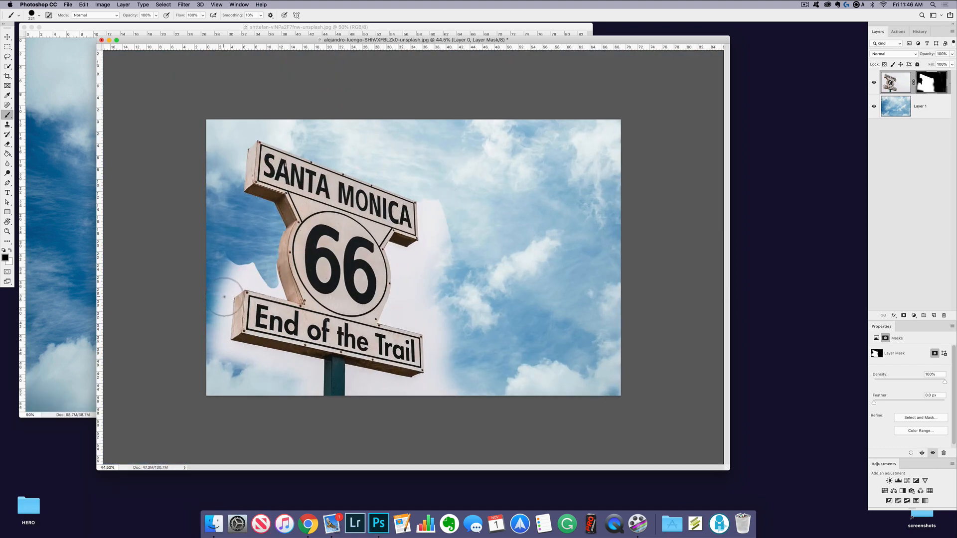
# Paint black on the mask around the left end and upper edge of the End of the Trail sign.
pyautogui.moveTo(224, 296)
pyautogui.mouseDown()
pyautogui.moveTo(228, 346)
pyautogui.moveTo(316, 366)
pyautogui.moveTo(317, 389)
pyautogui.moveTo(315, 363)
pyautogui.moveTo(309, 378)
pyautogui.moveTo(248, 371)
pyautogui.moveTo(229, 276)
pyautogui.mouseUp()
pyautogui.scroll(5, 256, 286)
pyautogui.moveTo(227, 283); pyautogui.dragTo(199, 279)
pyautogui.moveTo(234, 294)
pyautogui.mouseDown()
pyautogui.moveTo(324, 284)
pyautogui.moveTo(339, 314)
pyautogui.moveTo(299, 311)
pyautogui.mouseUp()
pyautogui.moveTo(320, 311); pyautogui.dragTo(306, 294)
pyautogui.moveTo(503, 309); pyautogui.dragTo(275, 256)
# Paint black on the mask down the sign's right side, around the SANTA MONICA end, the 66 shield and the End of the Trail end.
pyautogui.moveTo(427, 125); pyautogui.dragTo(442, 124)
pyautogui.moveTo(428, 112)
pyautogui.mouseDown()
pyautogui.moveTo(489, 126)
pyautogui.moveTo(521, 103)
pyautogui.moveTo(440, 282)
pyautogui.moveTo(529, 374)
pyautogui.mouseUp()
pyautogui.moveTo(418, 344); pyautogui.dragTo(408, 345)
pyautogui.moveTo(401, 351)
pyautogui.mouseDown()
pyautogui.moveTo(442, 234)
pyautogui.moveTo(417, 323)
pyautogui.moveTo(398, 209)
pyautogui.mouseUp()
pyautogui.moveTo(397, 210)
pyautogui.mouseDown()
pyautogui.moveTo(416, 324)
pyautogui.moveTo(415, 283)
pyautogui.mouseUp()
pyautogui.moveTo(510, 188); pyautogui.dragTo(488, 269)
pyautogui.click(488, 268)
pyautogui.keyDown('shift'); pyautogui.click(480, 153); pyautogui.keyUp('shift')
pyautogui.moveTo(513, 147); pyautogui.dragTo(533, 378)
pyautogui.moveTo(529, 328); pyautogui.dragTo(529, 176)
pyautogui.moveTo(413, 150)
pyautogui.mouseDown()
pyautogui.moveTo(456, 164)
pyautogui.moveTo(535, 457)
pyautogui.mouseUp()
pyautogui.moveTo(535, 458); pyautogui.dragTo(456, 339)
pyautogui.moveTo(438, 392); pyautogui.dragTo(458, 149)
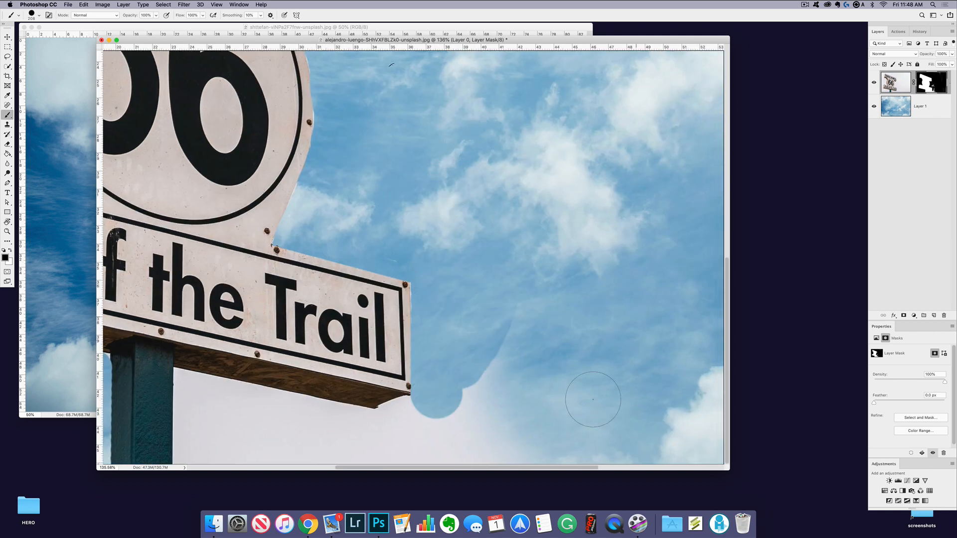
# Paint black over the pale sky below the End of the Trail sign, using a smaller brush beside the post.
pyautogui.moveTo(479, 330)
pyautogui.mouseDown()
pyautogui.moveTo(510, 330)
pyautogui.moveTo(487, 428)
pyautogui.mouseUp()
pyautogui.moveTo(561, 361); pyautogui.dragTo(514, 370)
pyautogui.moveTo(408, 413)
pyautogui.mouseDown()
pyautogui.moveTo(358, 439)
pyautogui.moveTo(182, 376)
pyautogui.moveTo(182, 456)
pyautogui.mouseUp()
pyautogui.press('[')
pyautogui.press('[')
pyautogui.press('[')
pyautogui.moveTo(180, 374); pyautogui.dragTo(214, 375)
pyautogui.moveTo(217, 409)
pyautogui.mouseDown()
pyautogui.moveTo(538, 452)
pyautogui.moveTo(224, 438)
pyautogui.mouseUp()
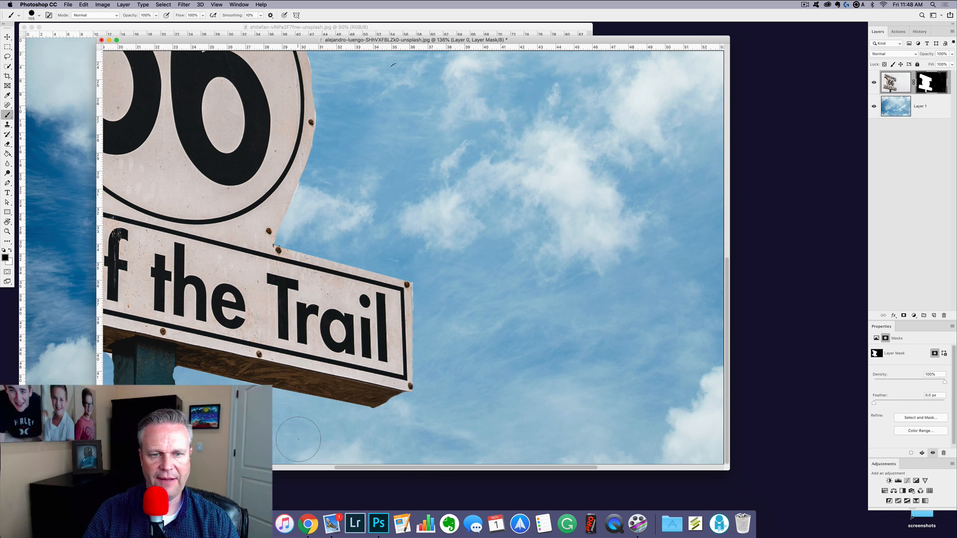
# View the whole image and toggle the visibility of the sign layer and Layer 1 to check the masked result.
pyautogui.keyDown('alt'); pyautogui.click(515, 290); pyautogui.keyUp('alt')
pyautogui.keyDown('alt'); pyautogui.click(516, 291); pyautogui.keyUp('alt')
pyautogui.keyDown('alt'); pyautogui.click(516, 291); pyautogui.keyUp('alt')
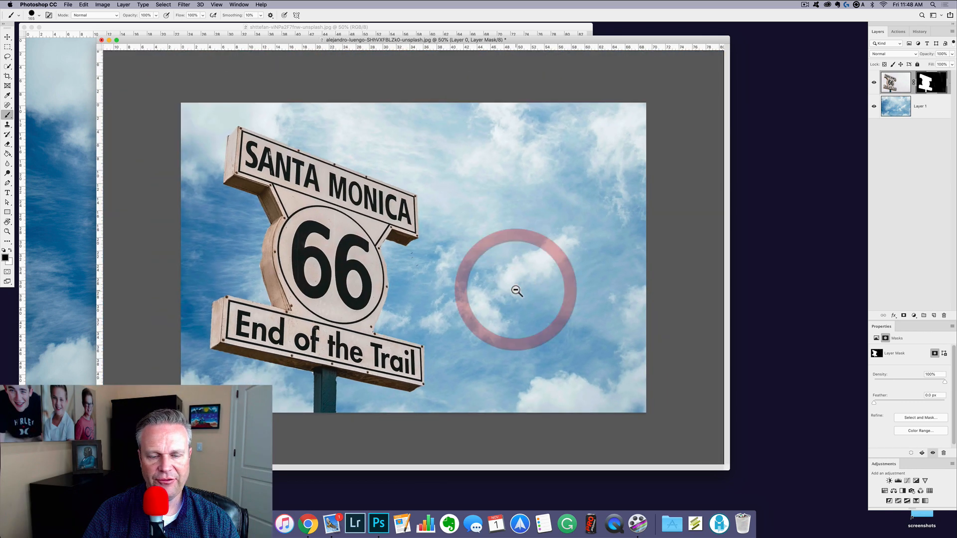
pyautogui.click(874, 83)
pyautogui.click(874, 83)
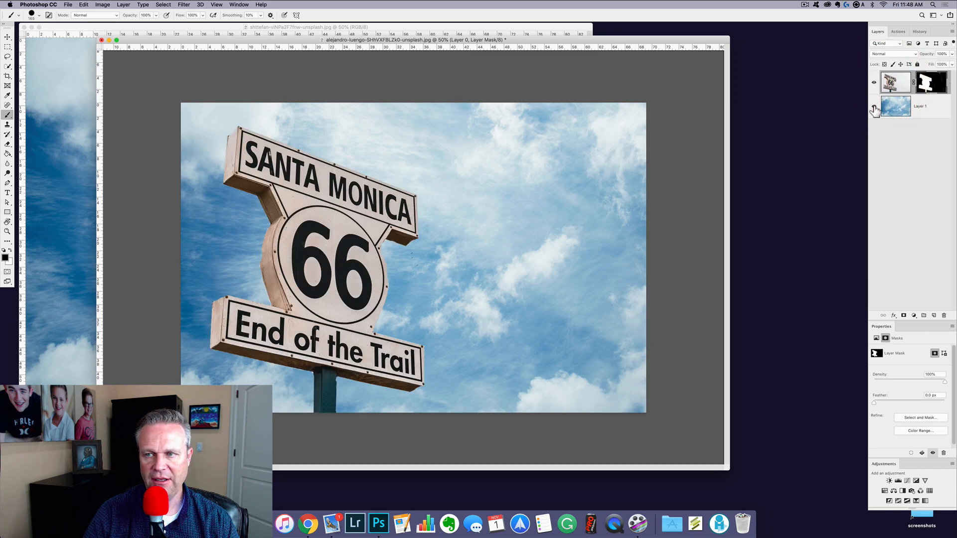
pyautogui.click(873, 107)
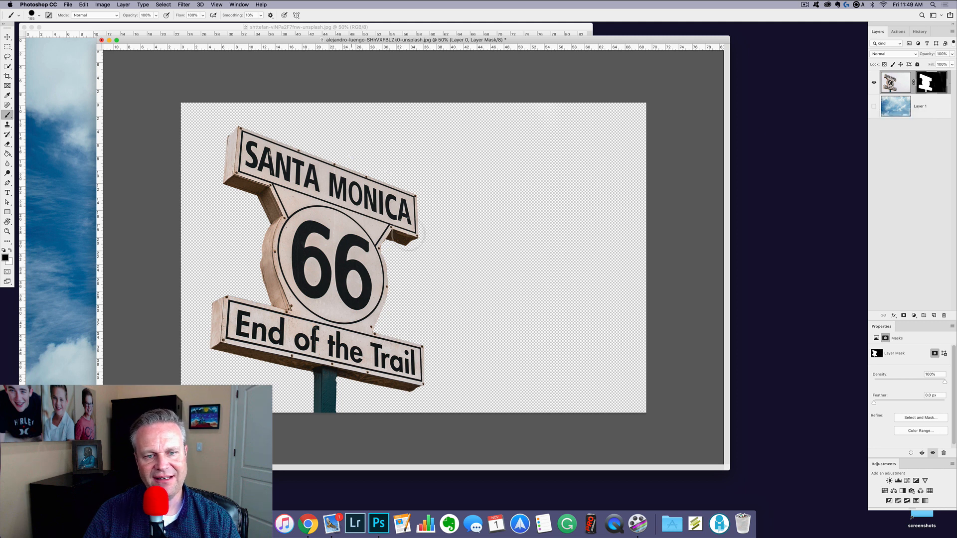
pyautogui.click(874, 107)
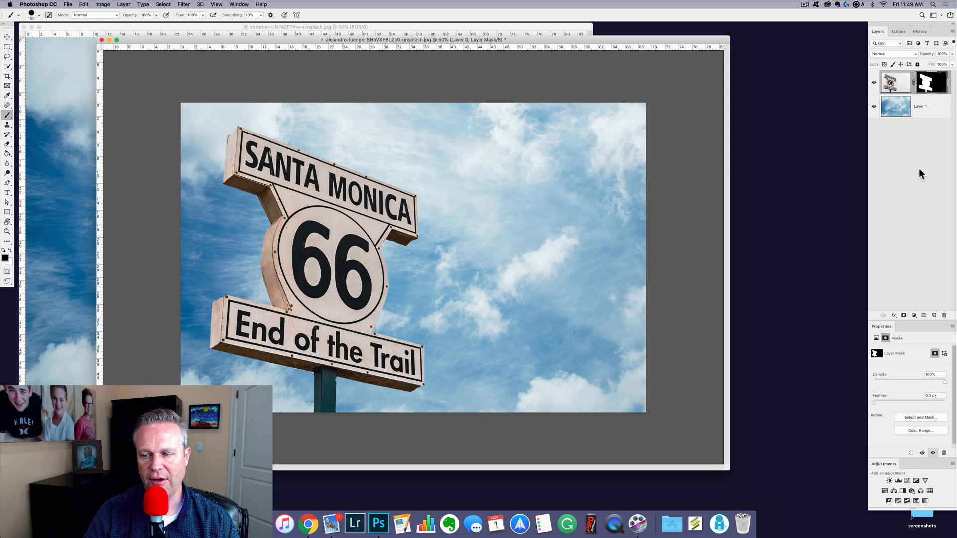
# Disable and re-enable the sign layer's mask repeatedly to compare the original pale sky with the new one.
pyautogui.click(932, 454)
pyautogui.click(932, 453)
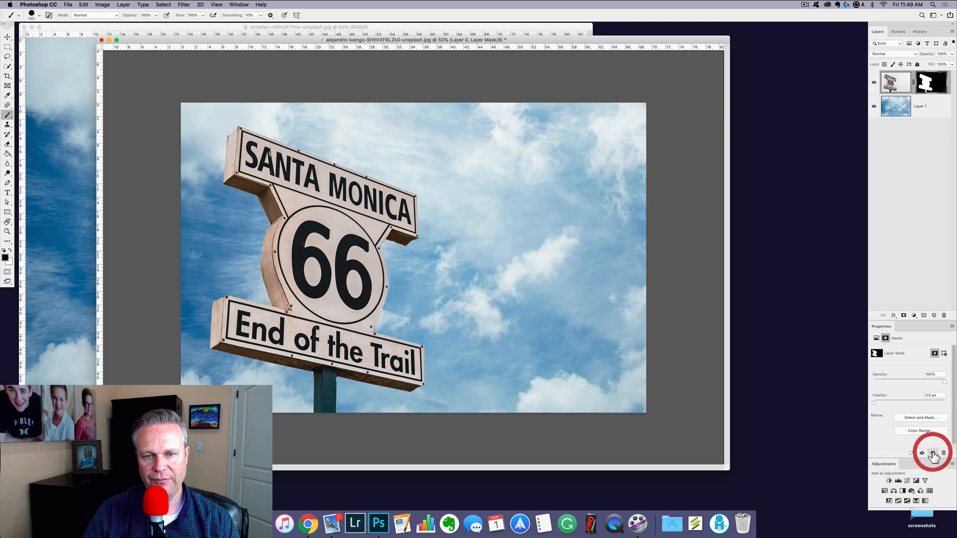
pyautogui.click(932, 453)
pyautogui.click(932, 453)
pyautogui.click(932, 453)
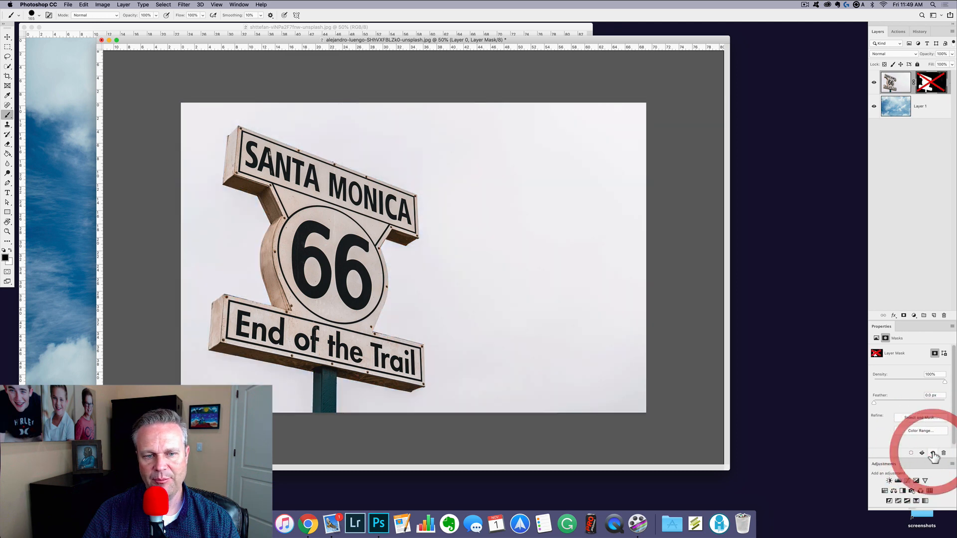
pyautogui.click(932, 453)
pyautogui.click(933, 453)
pyautogui.click(932, 453)
pyautogui.click(932, 453)
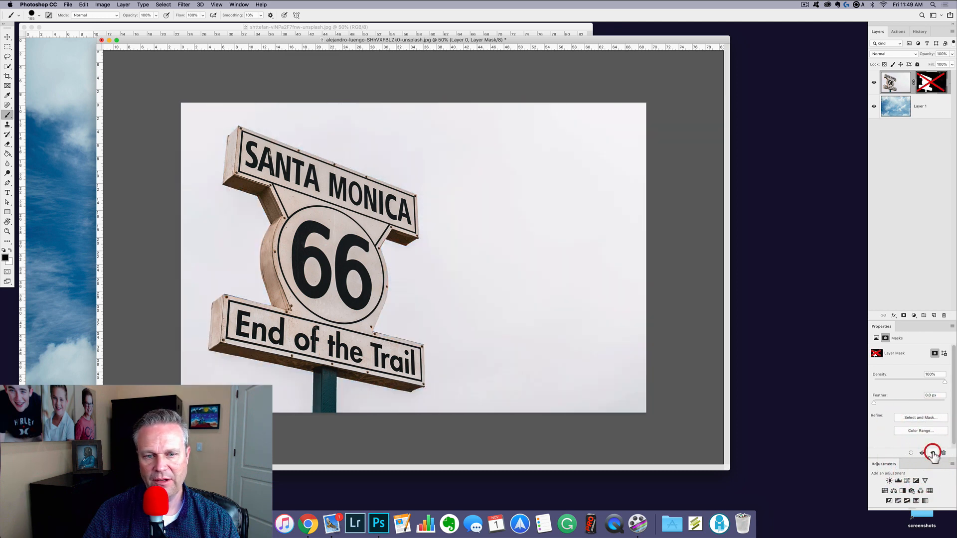
pyautogui.click(932, 453)
pyautogui.click(932, 453)
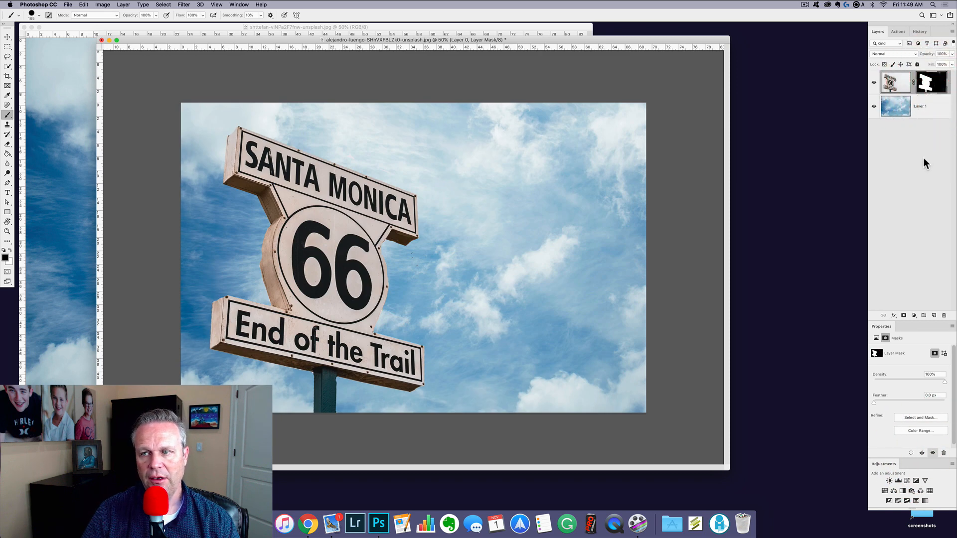
# Display the layer mask by itself, paint black over leftover light spots above the sign and along the upper edge, and return to the image.
pyautogui.keyDown('alt'); pyautogui.click(932, 85); pyautogui.keyUp('alt')
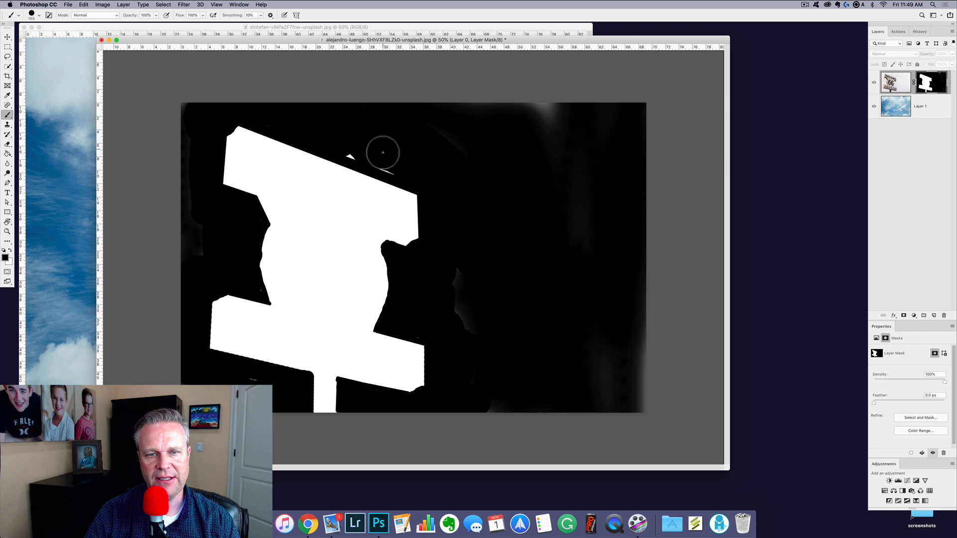
pyautogui.moveTo(387, 168)
pyautogui.mouseDown()
pyautogui.moveTo(344, 151)
pyautogui.moveTo(557, 105)
pyautogui.moveTo(514, 109)
pyautogui.mouseUp()
pyautogui.moveTo(519, 111); pyautogui.dragTo(547, 118)
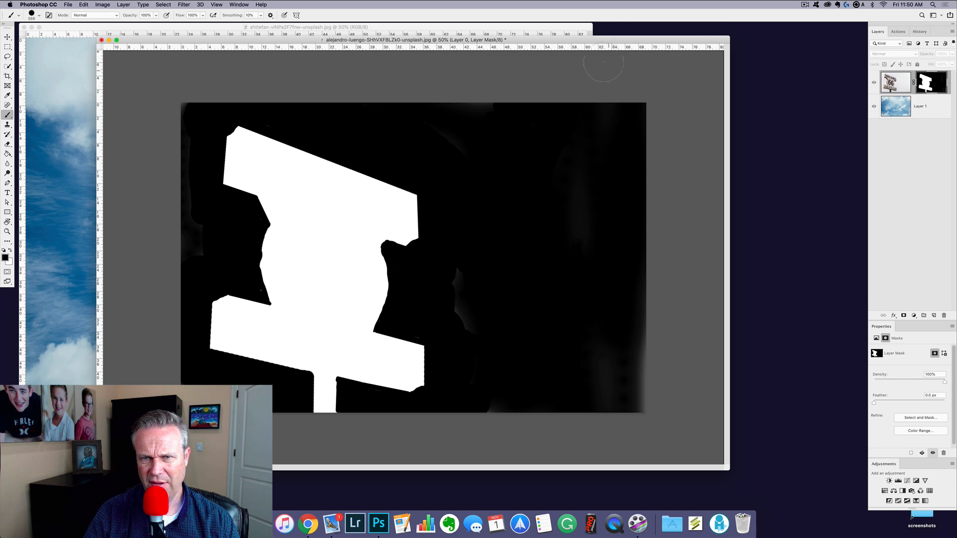
pyautogui.moveTo(593, 42)
pyautogui.mouseDown()
pyautogui.moveTo(570, 41)
pyautogui.moveTo(591, 44)
pyautogui.mouseUp()
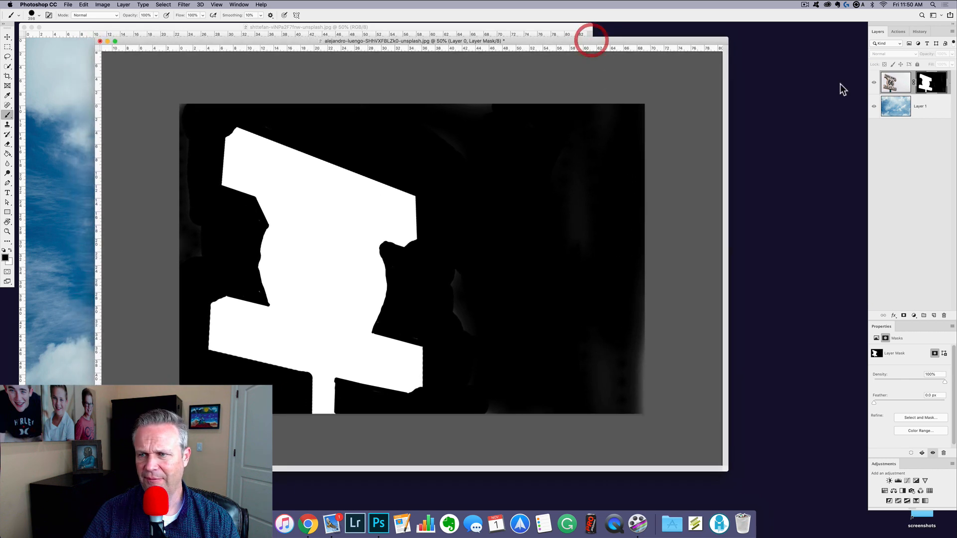
pyautogui.keyDown('alt'); pyautogui.click(933, 88); pyautogui.keyUp('alt')
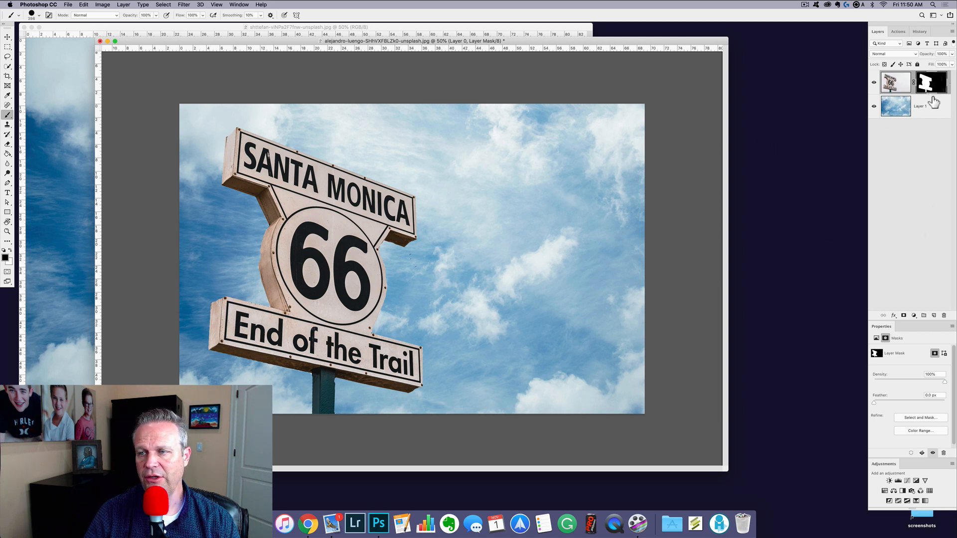
# Try painting black on the sign layer's image instead of its mask, and undo the stroke.
pyautogui.click(897, 86)
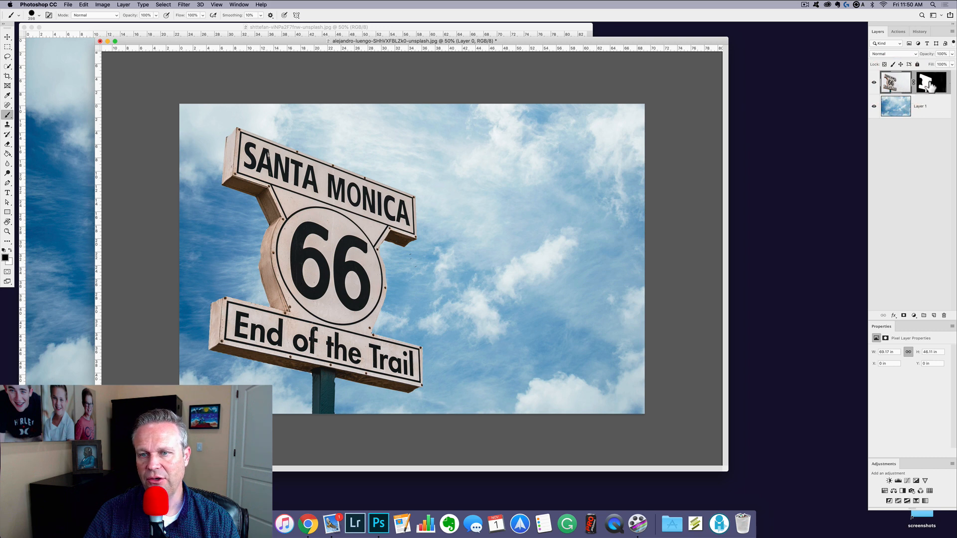
pyautogui.moveTo(408, 187)
pyautogui.mouseDown()
pyautogui.moveTo(369, 184)
pyautogui.moveTo(308, 259)
pyautogui.moveTo(339, 214)
pyautogui.moveTo(347, 295)
pyautogui.moveTo(264, 344)
pyautogui.mouseUp()
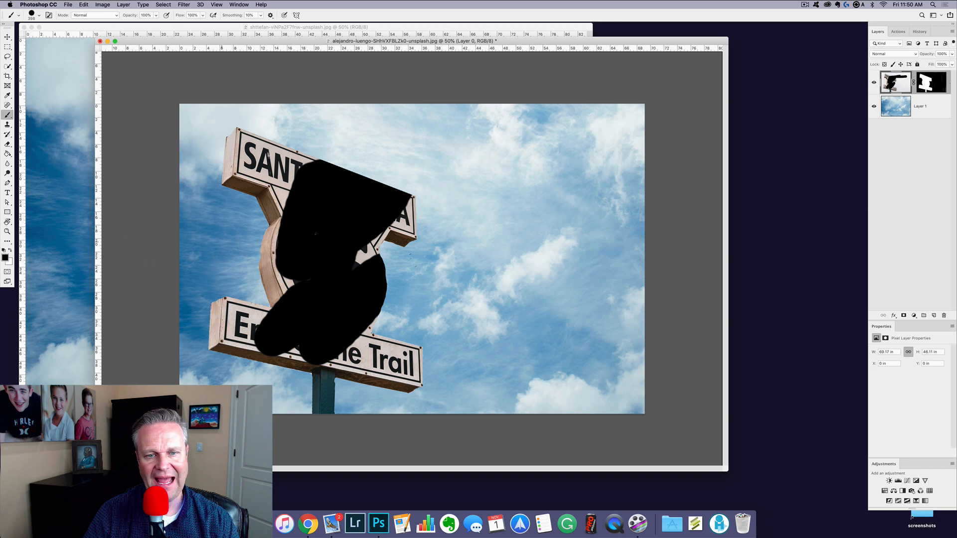
pyautogui.press('super+z')
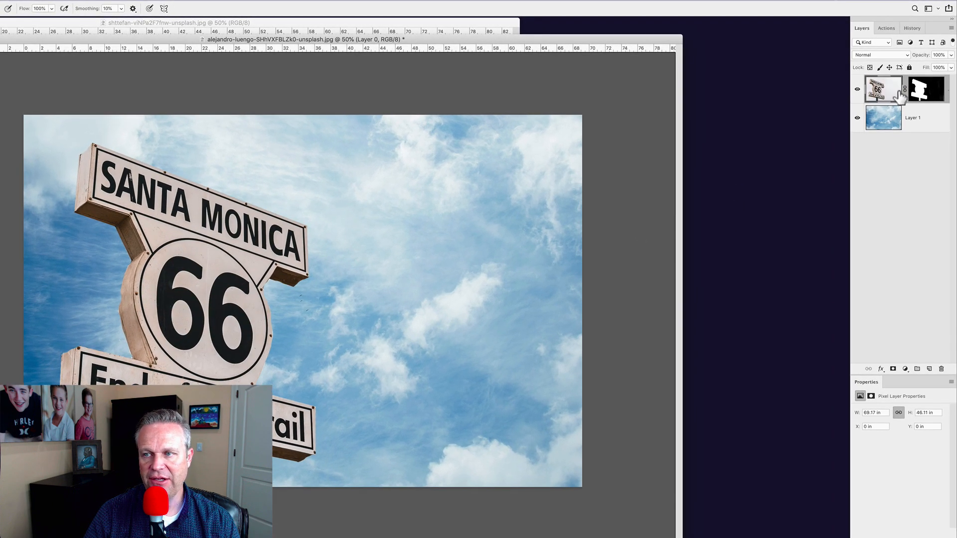
# Compare the properties of the sign layer's mask and image by selecting each alternately, ending with the mask active.
pyautogui.click(931, 84)
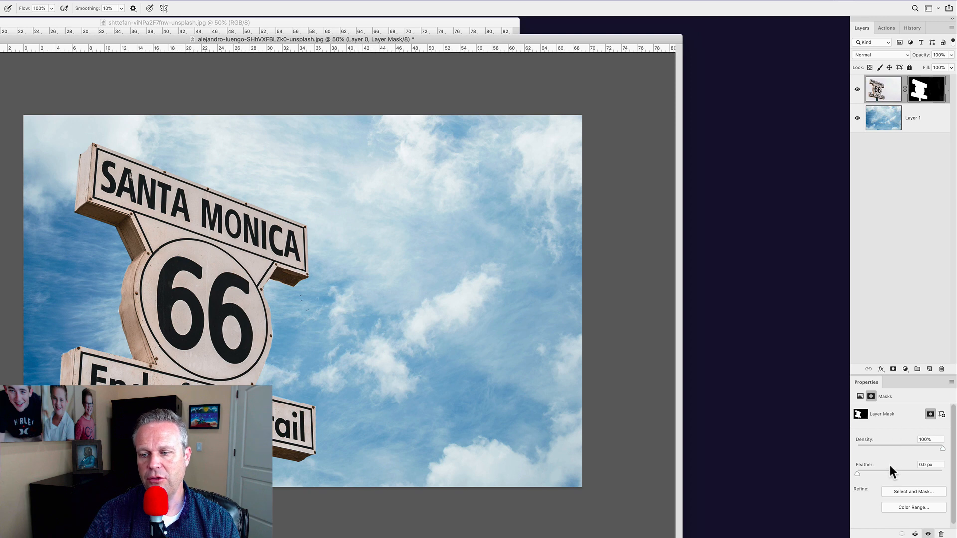
pyautogui.click(883, 89)
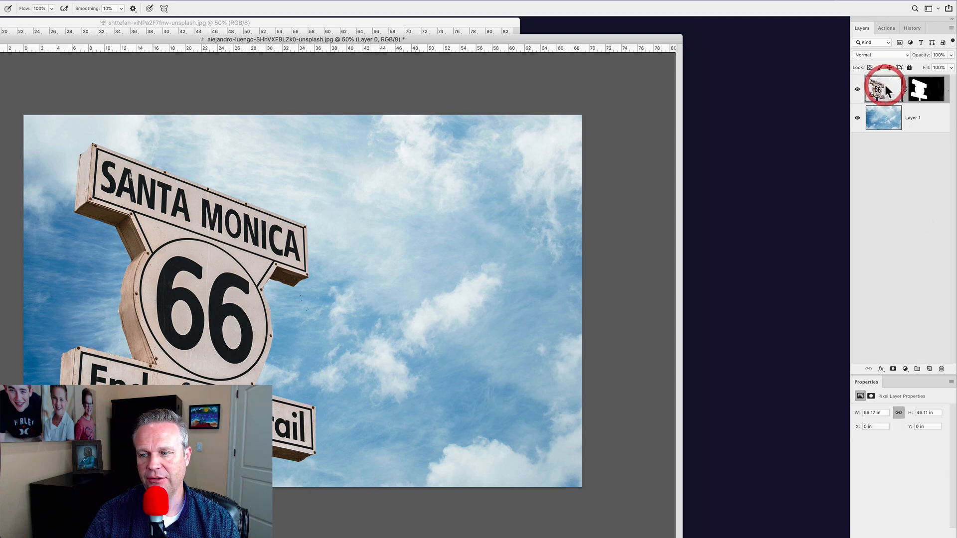
pyautogui.click(925, 94)
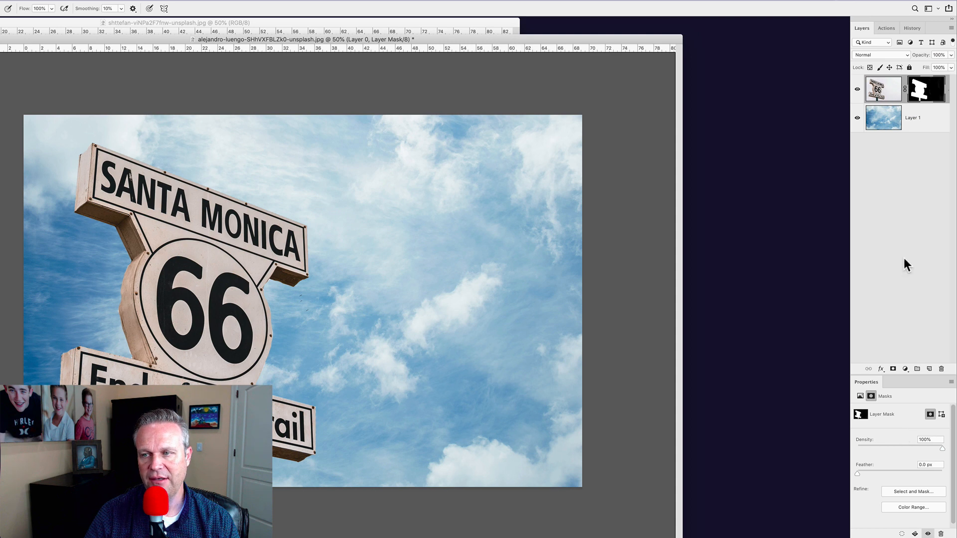
pyautogui.click(880, 90)
pyautogui.click(923, 89)
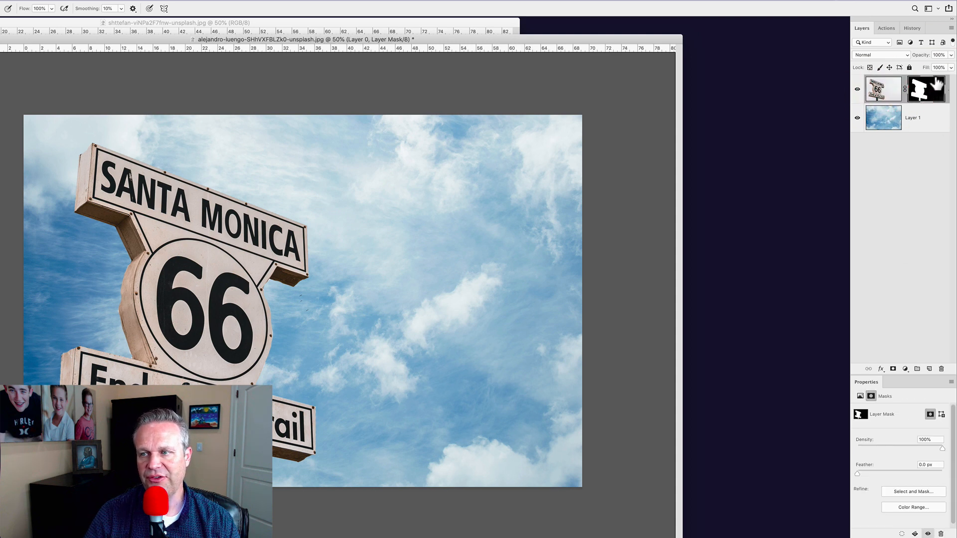
# Try deleting the sign layer's mask, and undo the deletion.
pyautogui.click(889, 92)
pyautogui.click(921, 92)
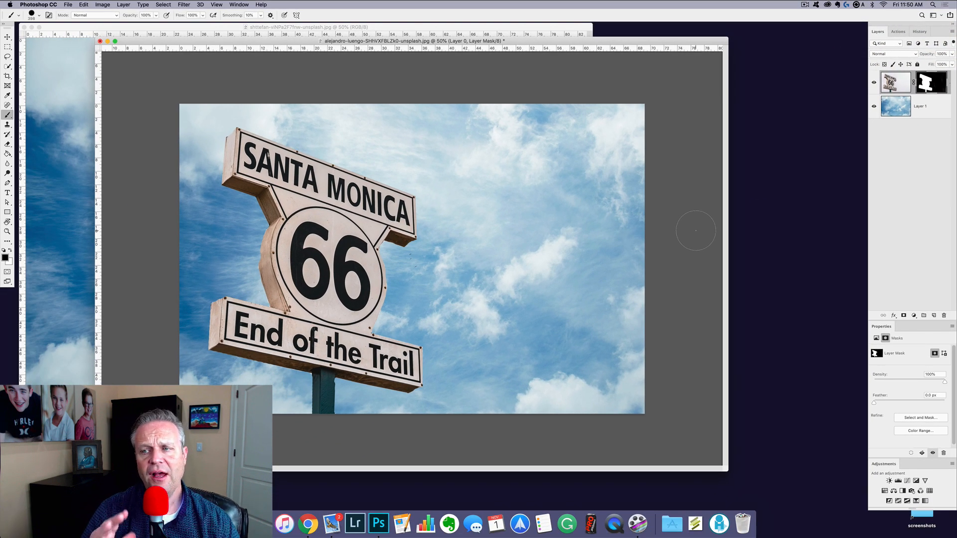
pyautogui.rightClick(932, 88)
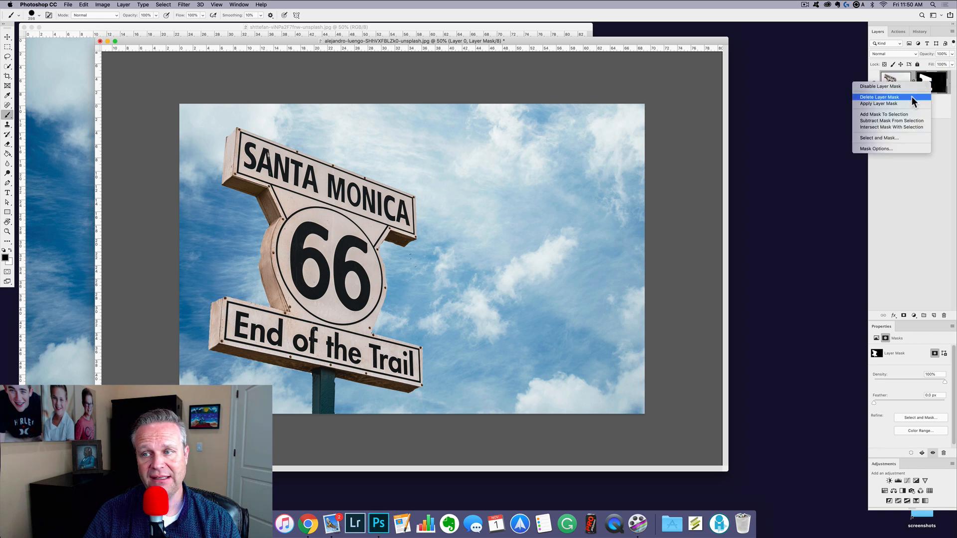
pyautogui.click(910, 97)
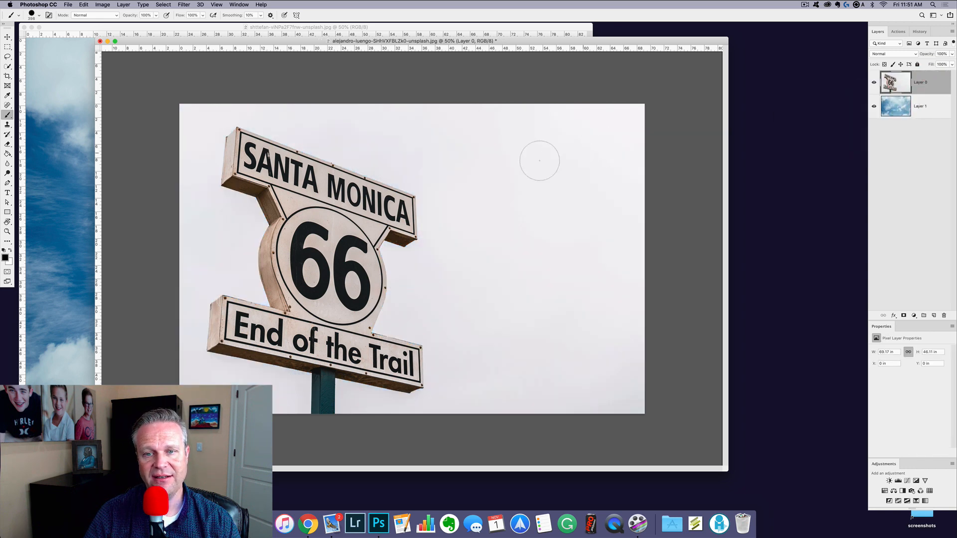
pyautogui.press('super+z')
# Try removing the sign layer's mask, first by applying it to the layer and again by deleting it, undoing each removal.
pyautogui.moveTo(931, 82); pyautogui.dragTo(943, 316)
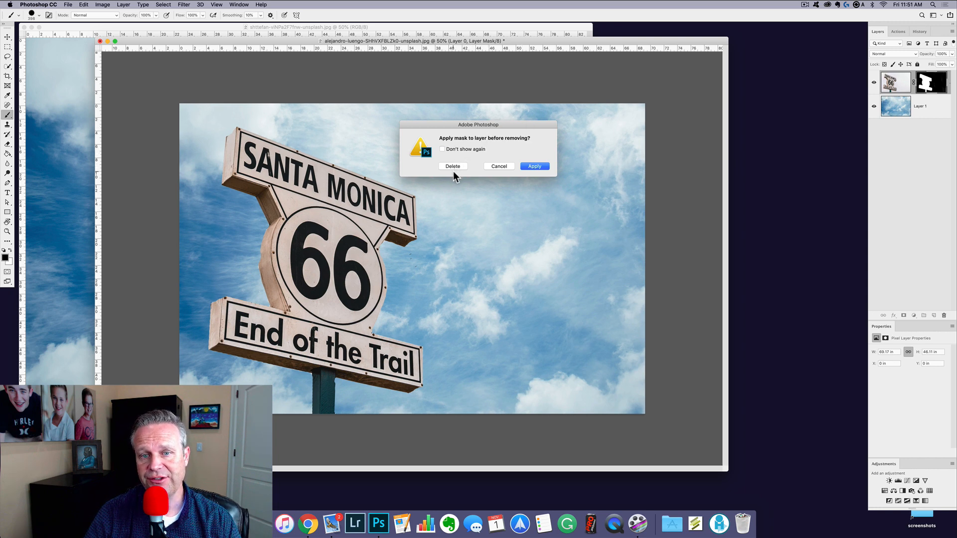
pyautogui.click(535, 167)
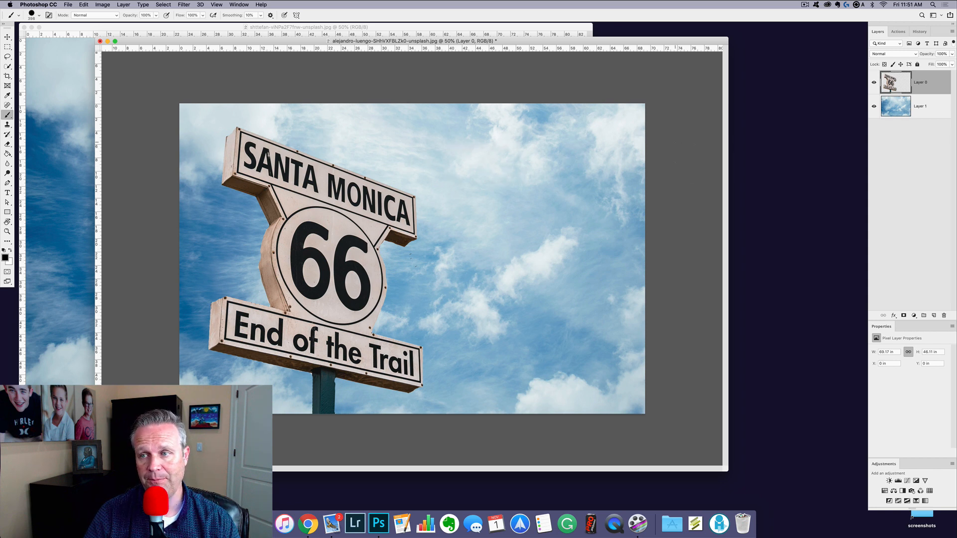
pyautogui.moveTo(931, 86); pyautogui.dragTo(944, 315)
pyautogui.click(450, 165)
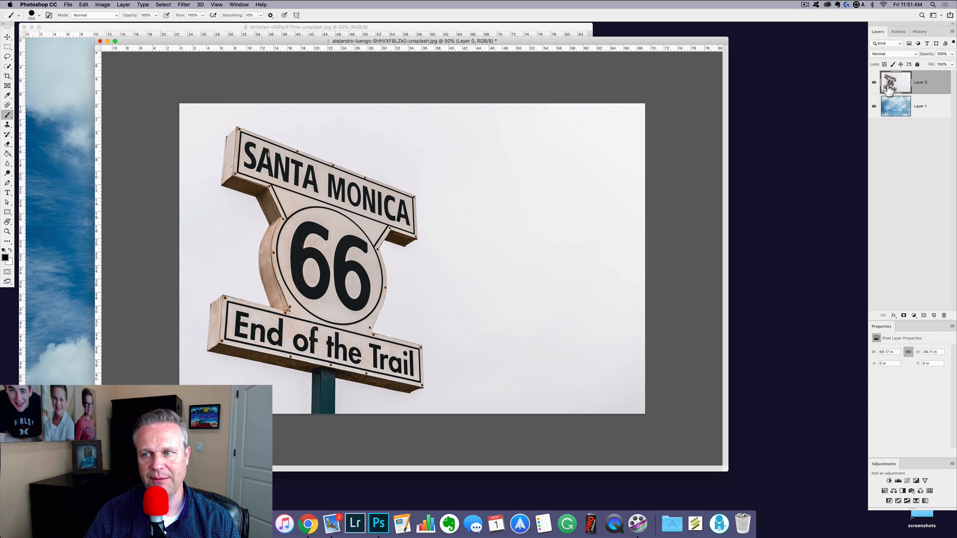
pyautogui.press('super+z')
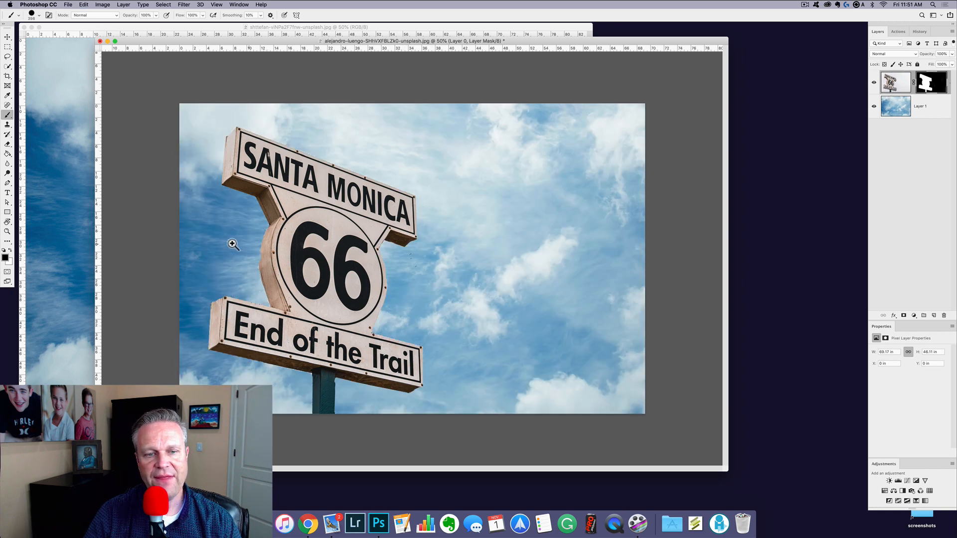
# Paint white on the layer mask with a smaller brush along the outer curved edge beside the first 6 of the sign.
pyautogui.moveTo(249, 248); pyautogui.dragTo(294, 263)
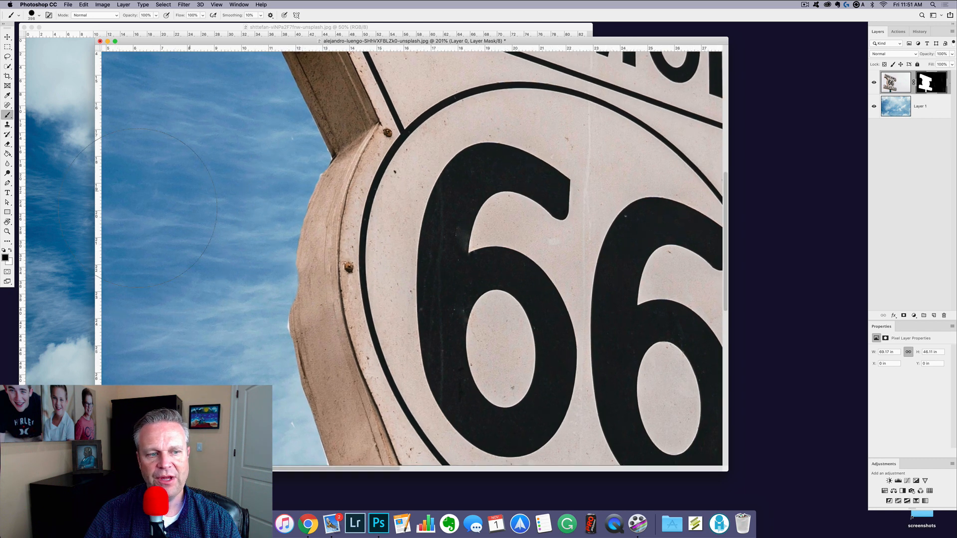
pyautogui.click(10, 251)
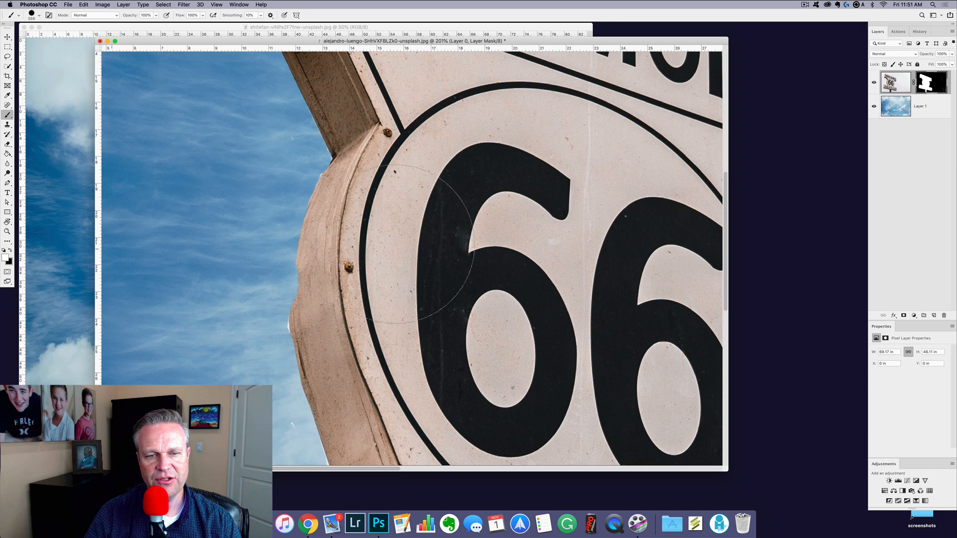
pyautogui.moveTo(438, 230); pyautogui.dragTo(358, 234)
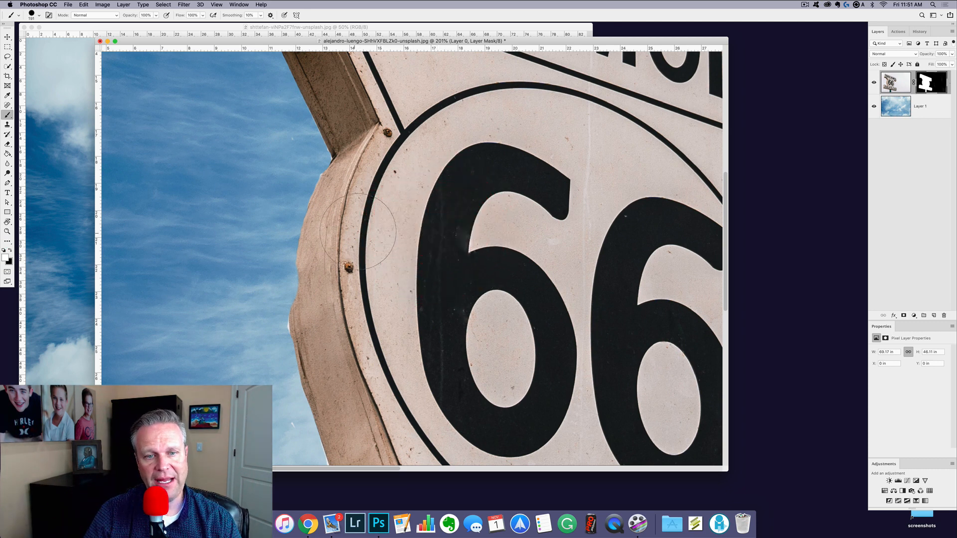
pyautogui.moveTo(349, 204)
pyautogui.mouseDown()
pyautogui.moveTo(339, 191)
pyautogui.moveTo(321, 195)
pyautogui.moveTo(302, 239)
pyautogui.moveTo(314, 346)
pyautogui.mouseUp()
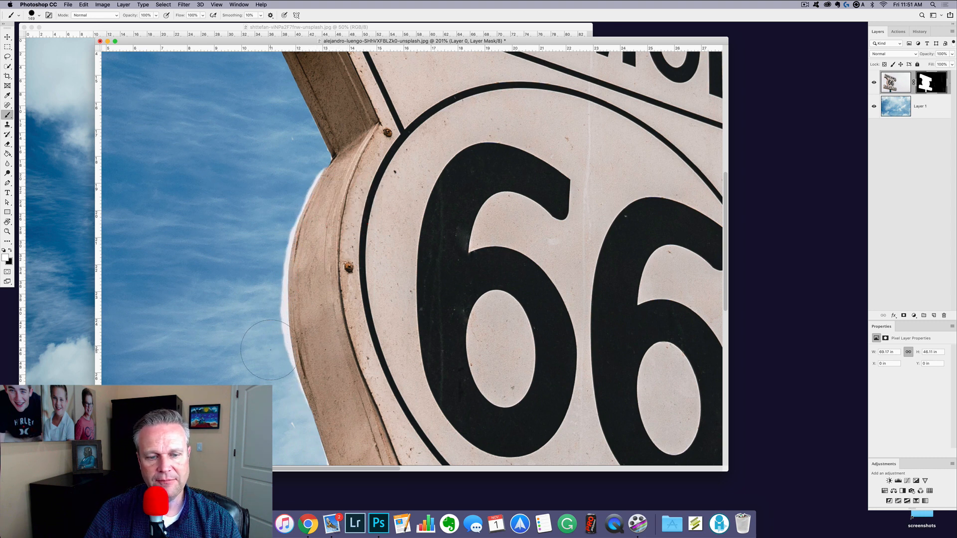
# Paint black on the layer mask over the pale fringe along the sign's curved edge, using a smaller brush.
pyautogui.press('x')
pyautogui.moveTo(264, 358)
pyautogui.mouseDown()
pyautogui.moveTo(246, 363)
pyautogui.moveTo(274, 352)
pyautogui.moveTo(276, 242)
pyautogui.mouseUp()
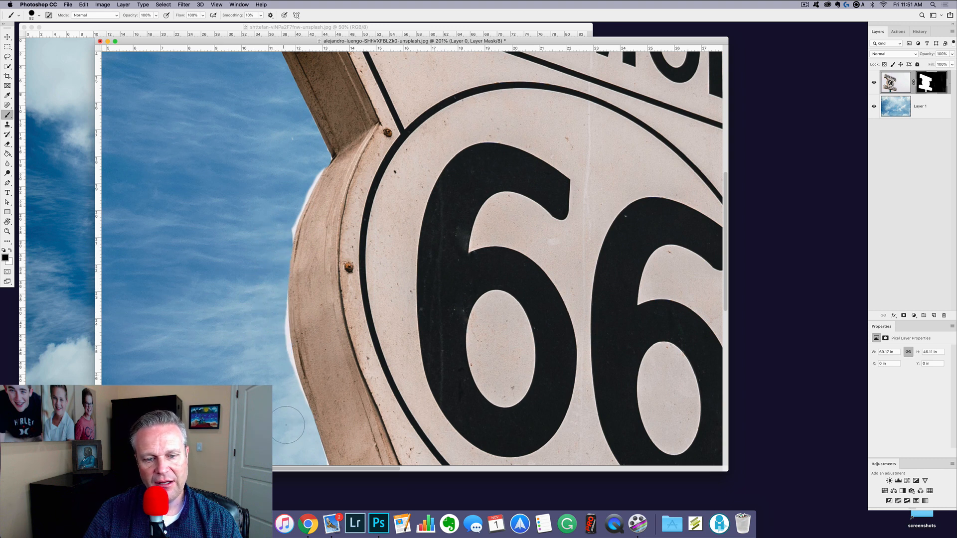
pyautogui.moveTo(281, 378); pyautogui.dragTo(273, 292)
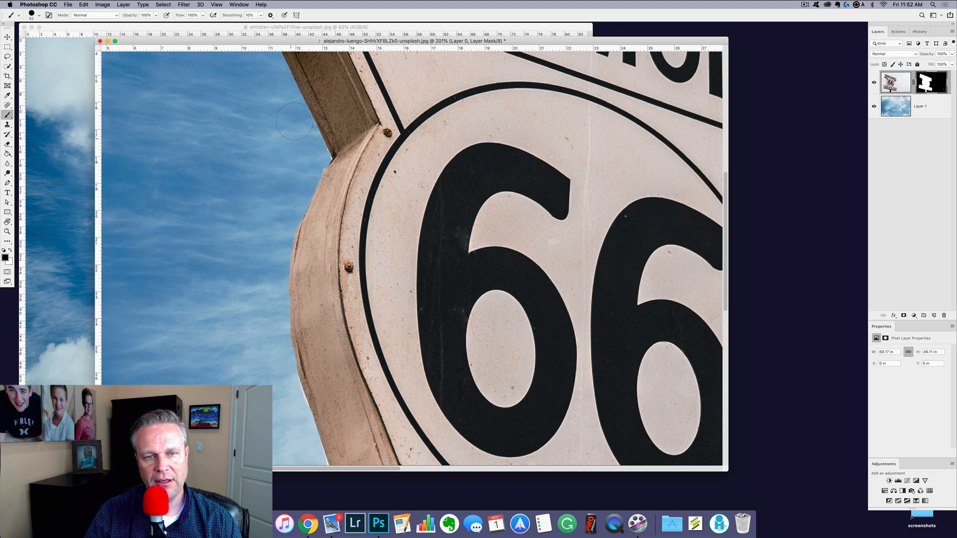
pyautogui.moveTo(306, 155); pyautogui.dragTo(294, 156)
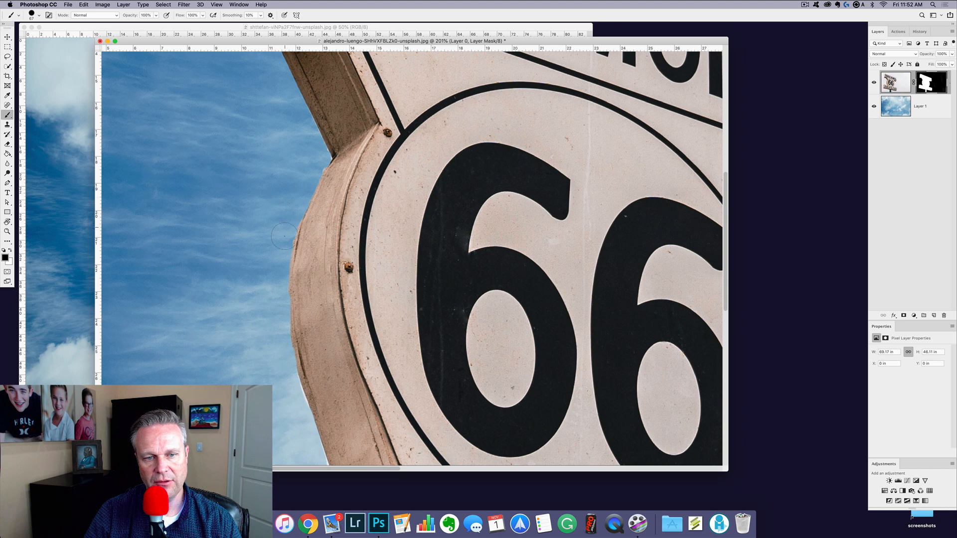
# Touch up the mask on the curved edge, alternate the paint color between white and black, and return to the whole image.
pyautogui.press('z')
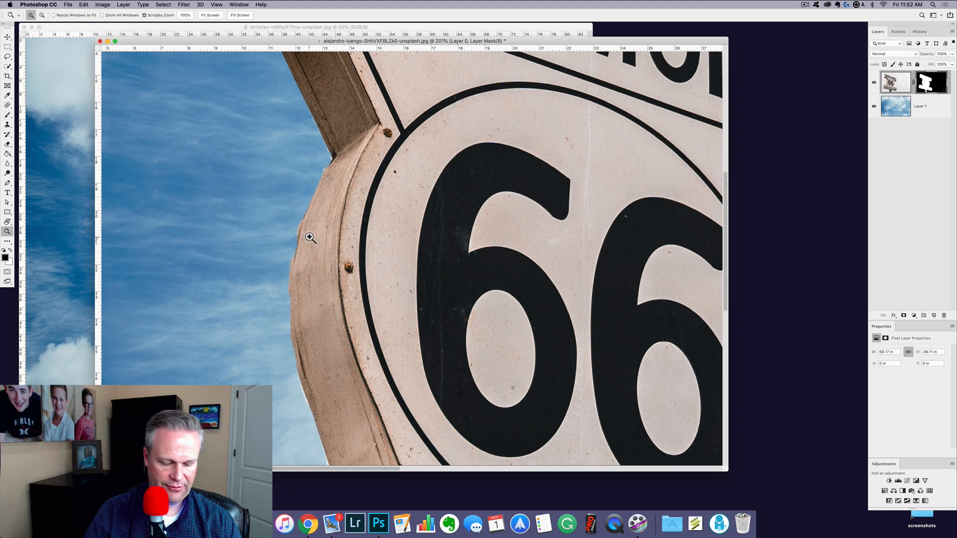
pyautogui.press('b')
pyautogui.moveTo(308, 229)
pyautogui.mouseDown()
pyautogui.moveTo(325, 195)
pyautogui.moveTo(307, 239)
pyautogui.moveTo(328, 183)
pyautogui.moveTo(311, 245)
pyautogui.moveTo(331, 180)
pyautogui.moveTo(296, 244)
pyautogui.mouseUp()
pyautogui.press('x')
pyautogui.press('x')
pyautogui.press('x')
pyautogui.press('x')
pyautogui.press('x')
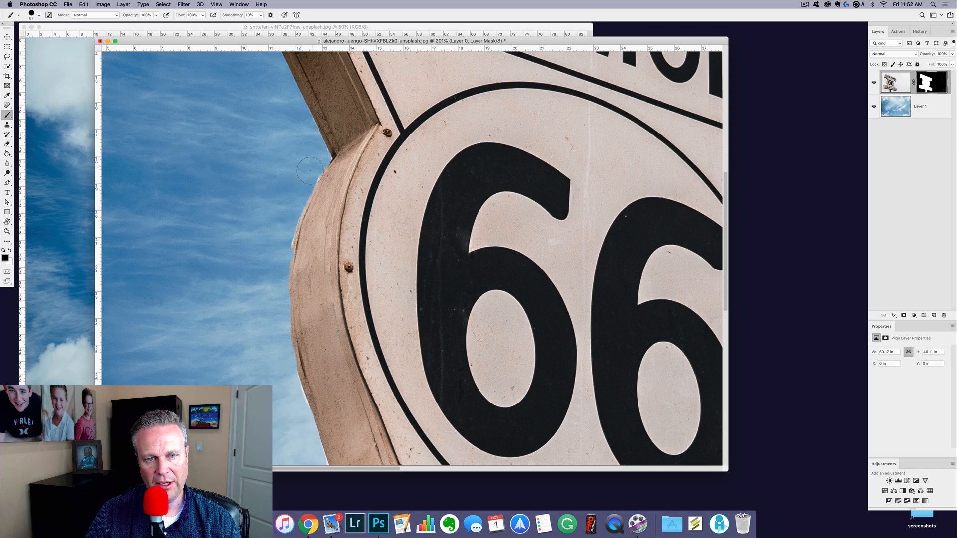
pyautogui.keyDown('alt'); pyautogui.click(429, 260); pyautogui.keyUp('alt')
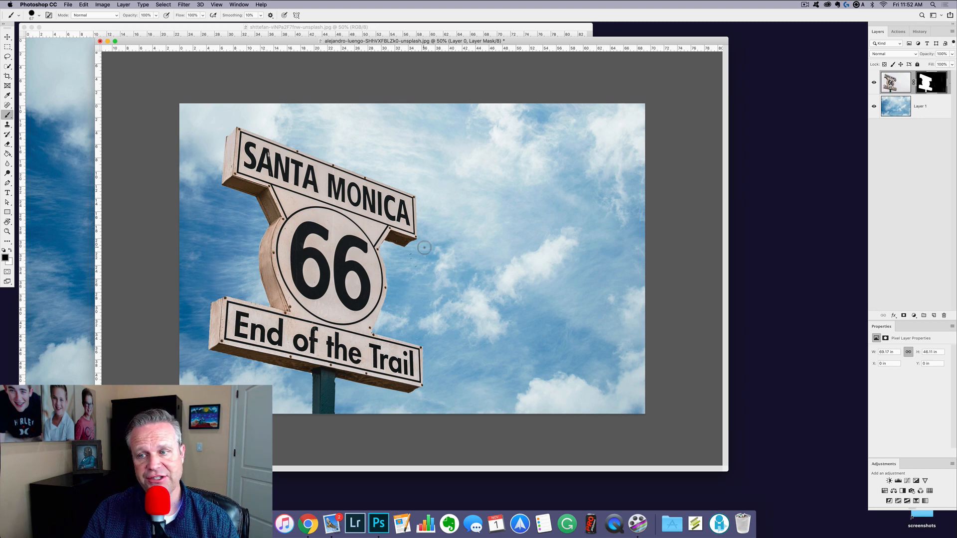
# Delete the sign layer's mask and add a new blank white mask to the layer.
pyautogui.rightClick(927, 83)
pyautogui.click(907, 100)
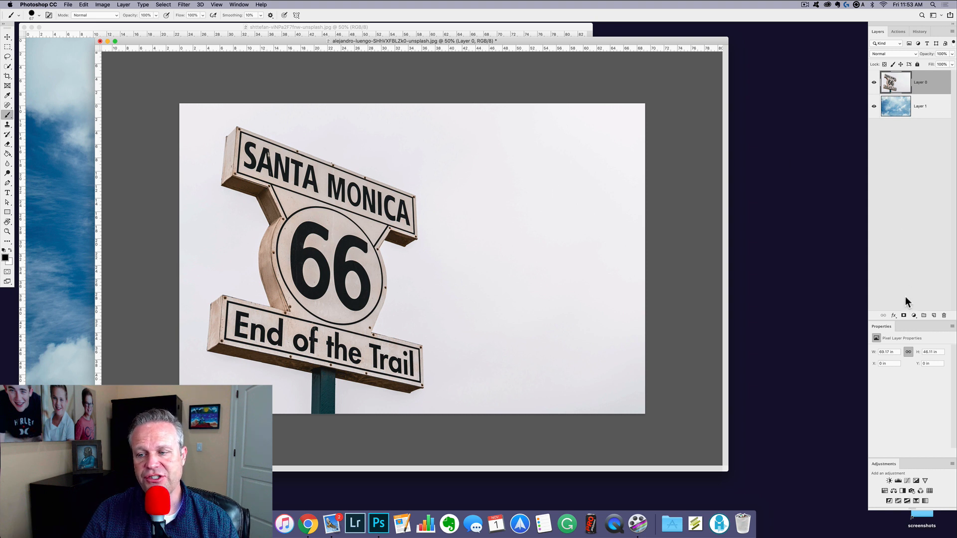
pyautogui.click(903, 315)
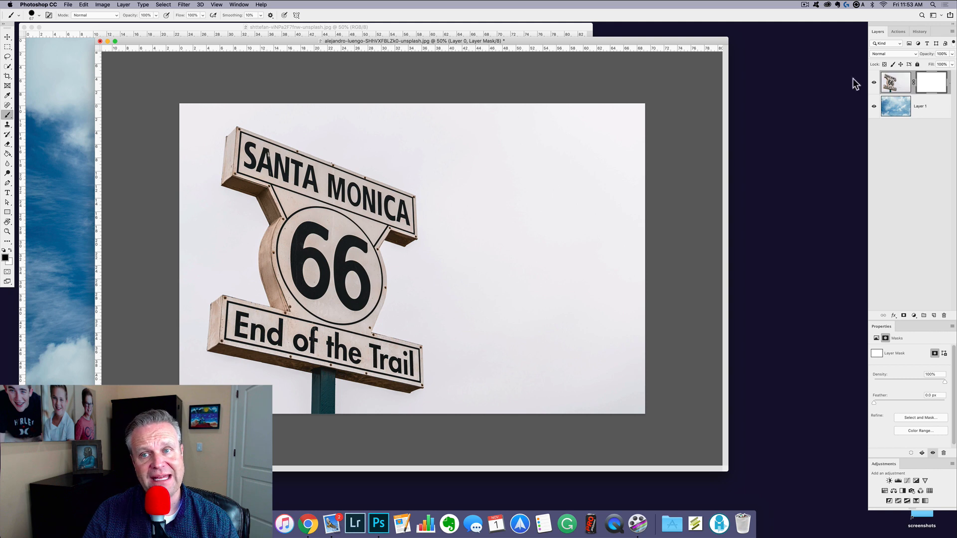
# Close the sign and sky documents without saving, and open the desktop photo of hands holding the FOREVER letter tiles.
pyautogui.press('super+w')
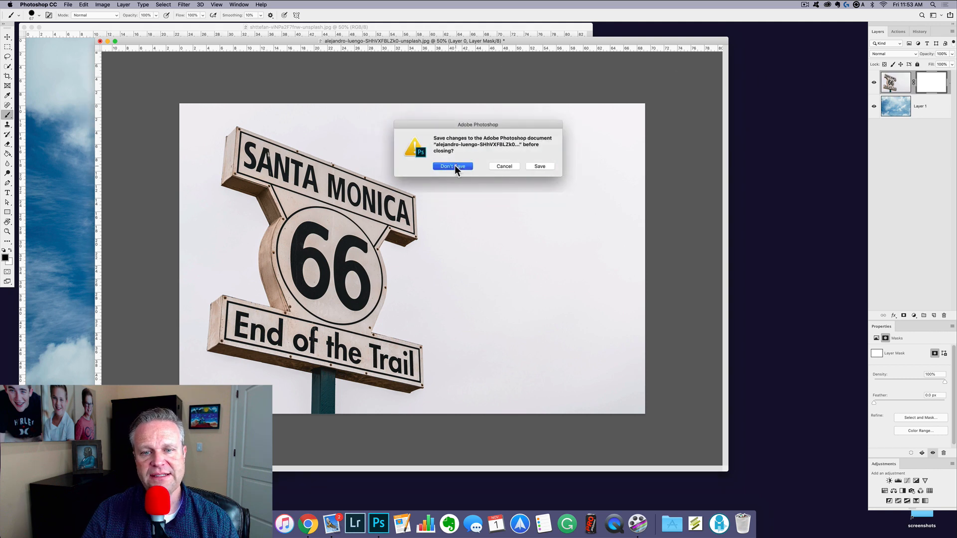
pyautogui.click(454, 165)
pyautogui.click(552, 167)
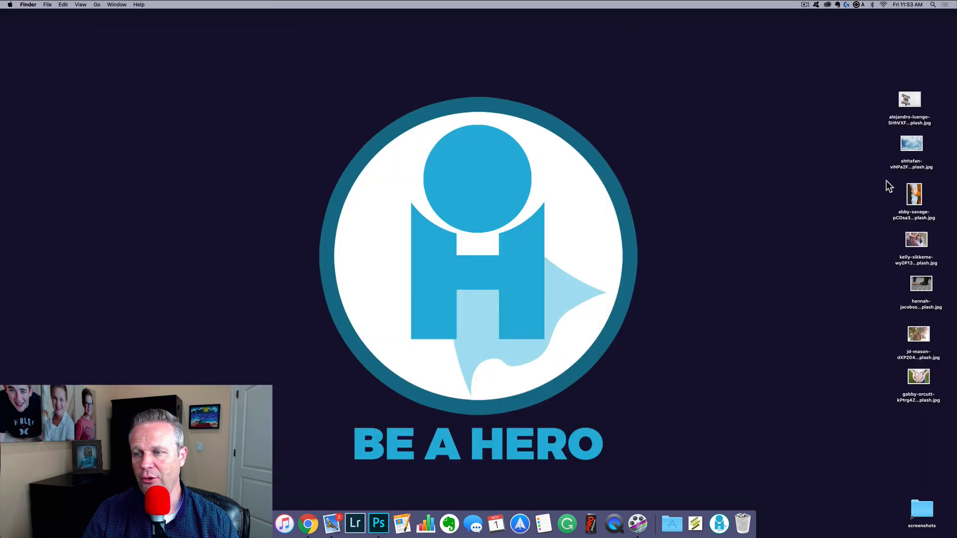
pyautogui.moveTo(891, 192); pyautogui.dragTo(920, 376)
pyautogui.doubleClick(918, 377)
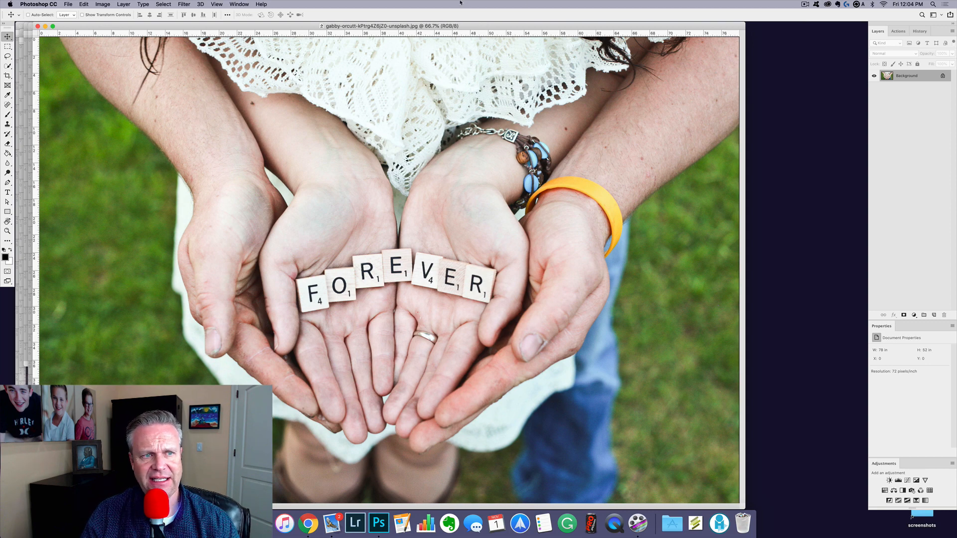
# Try a Brightness/Contrast adjustment with contrast -50 directly on the background photo, and undo it.
pyautogui.click(94, 3)
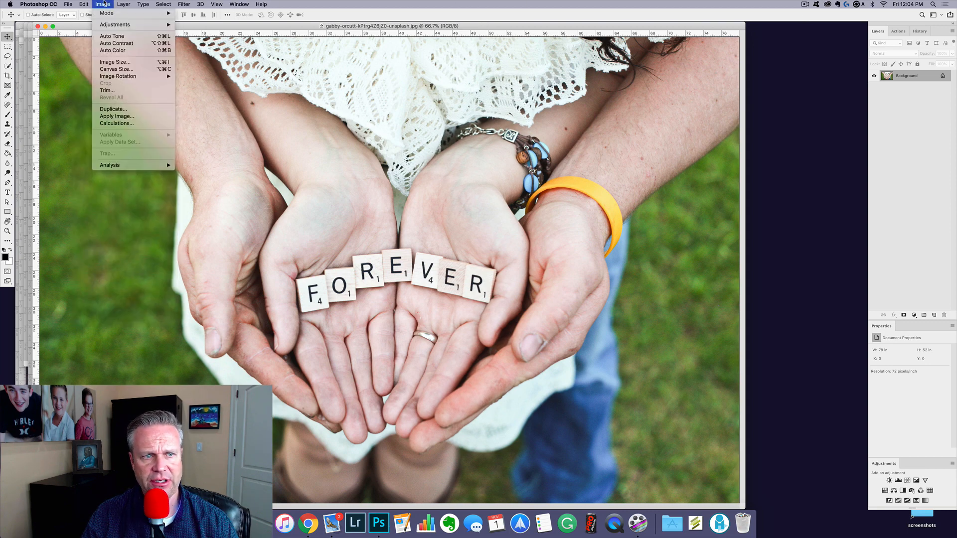
pyautogui.moveTo(112, 25)
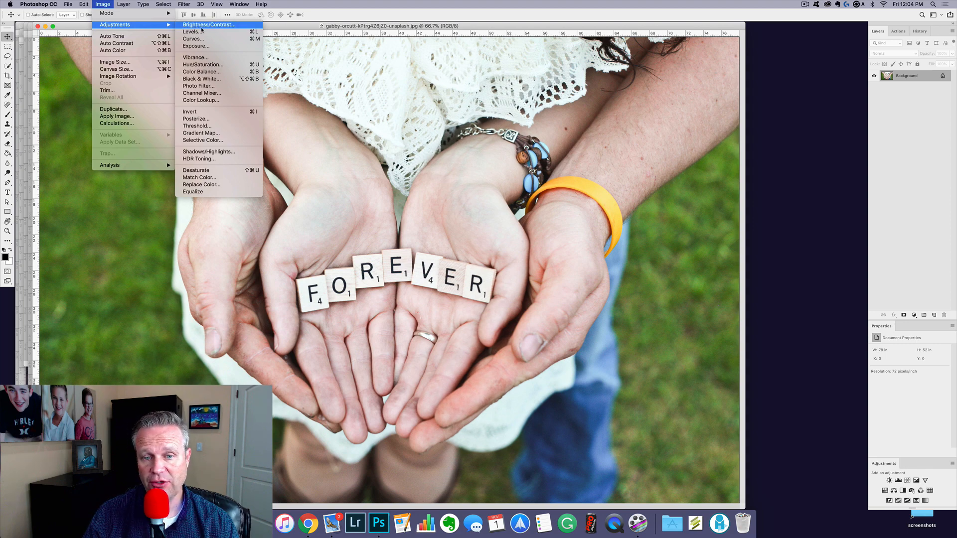
pyautogui.click(228, 25)
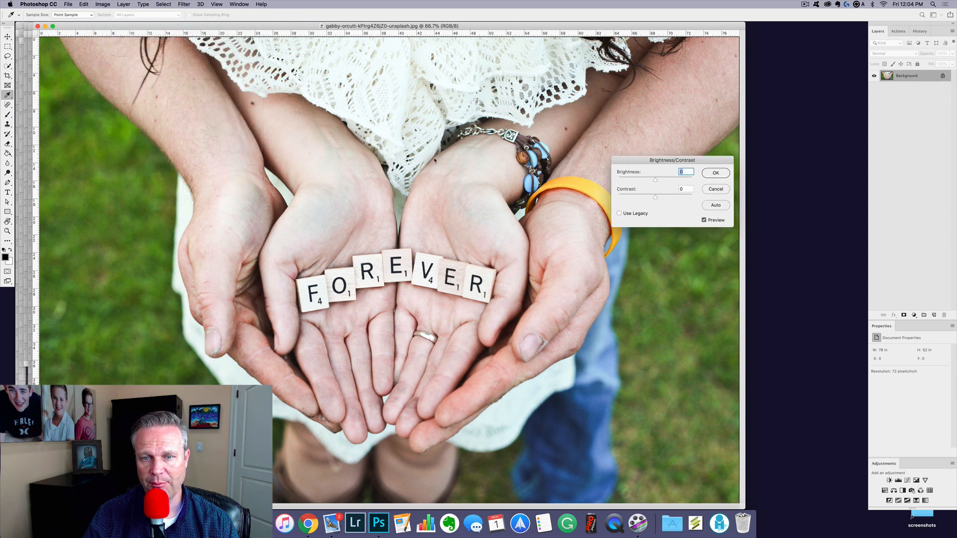
pyautogui.moveTo(658, 160); pyautogui.dragTo(582, 172)
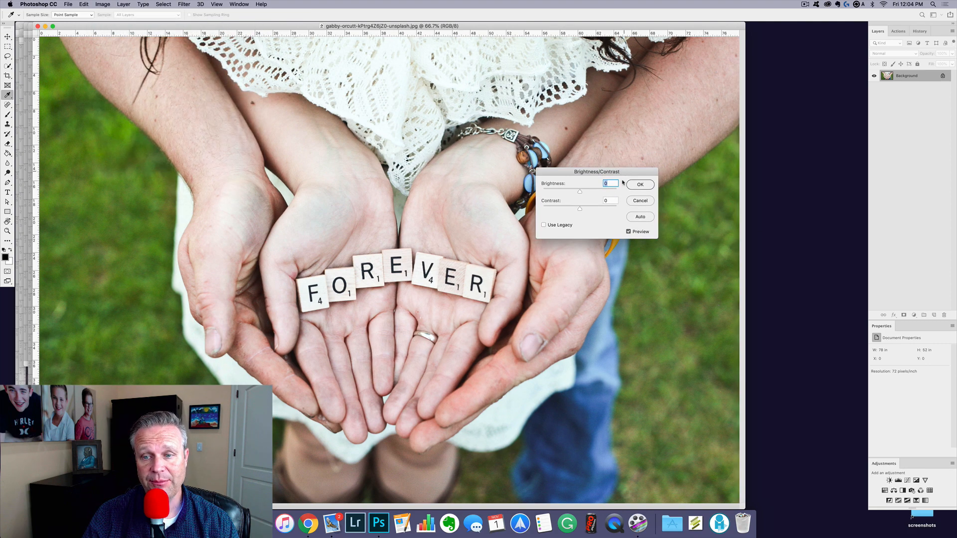
pyautogui.moveTo(580, 211); pyautogui.dragTo(539, 210)
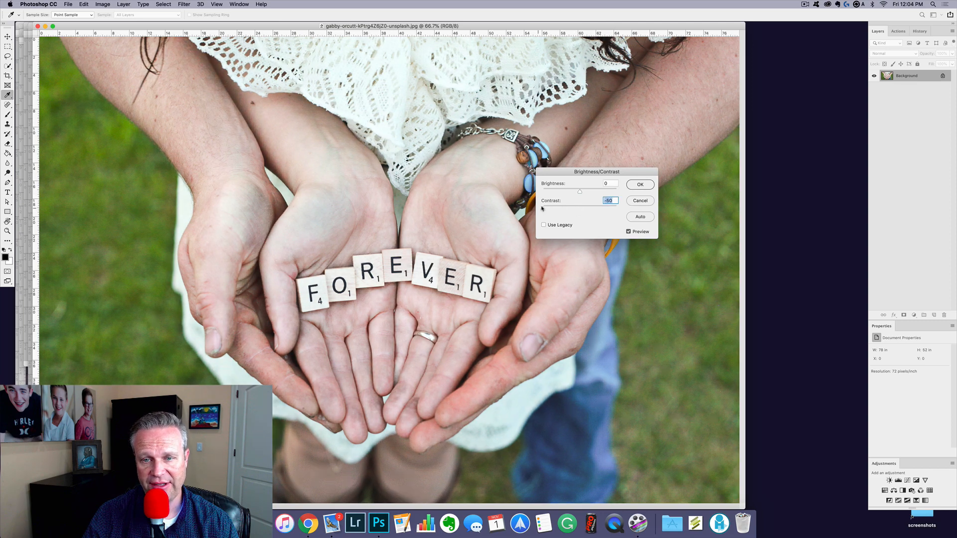
pyautogui.click(640, 184)
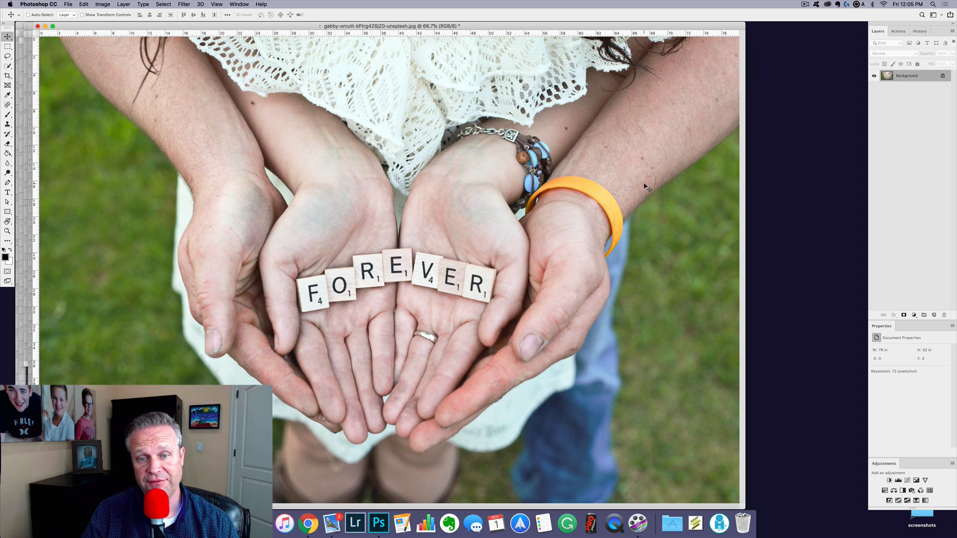
pyautogui.press('super+z')
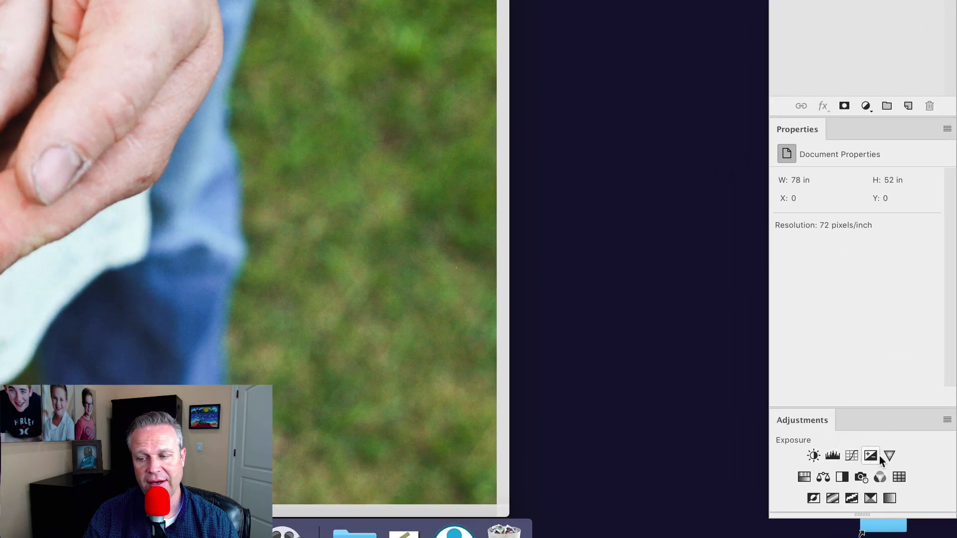
# Add two Brightness/Contrast adjustment layers above the background photo.
pyautogui.click(813, 456)
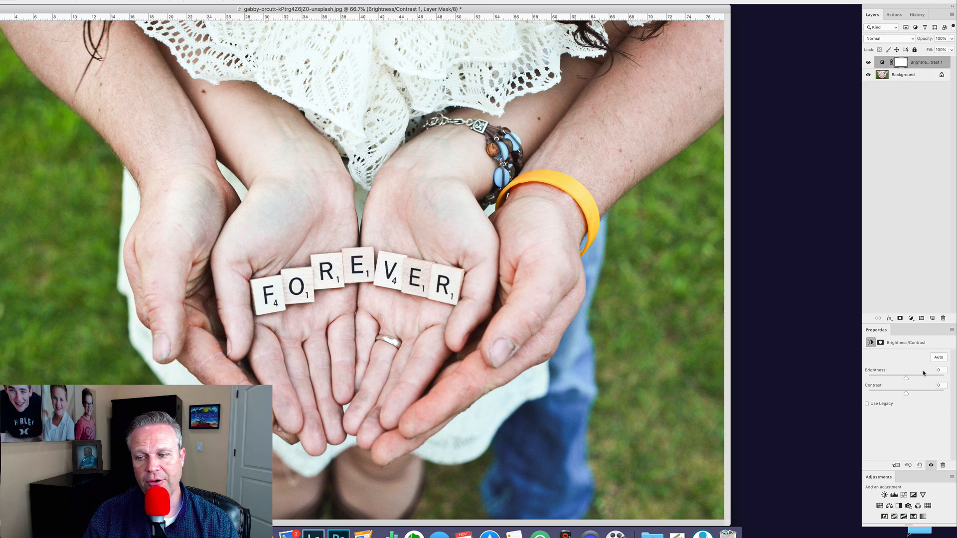
pyautogui.click(911, 319)
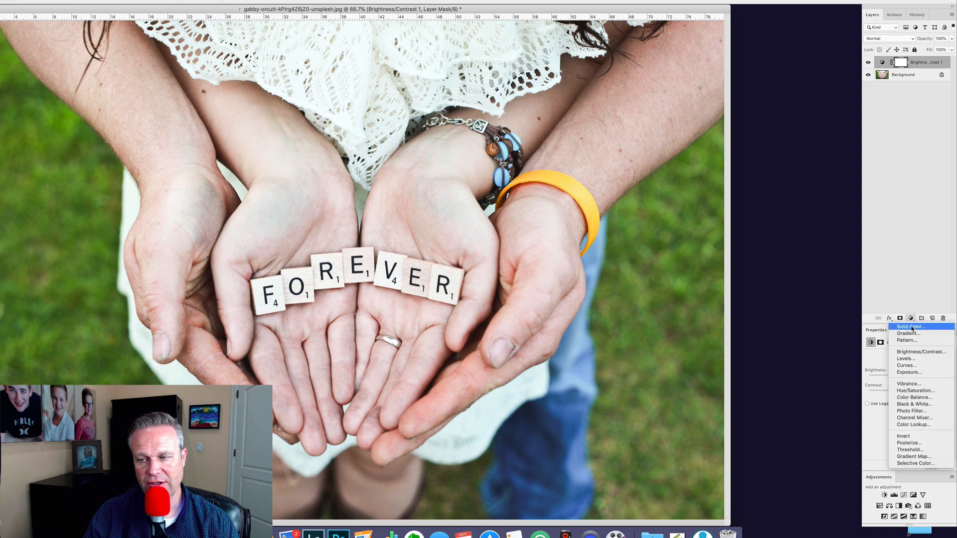
pyautogui.click(926, 352)
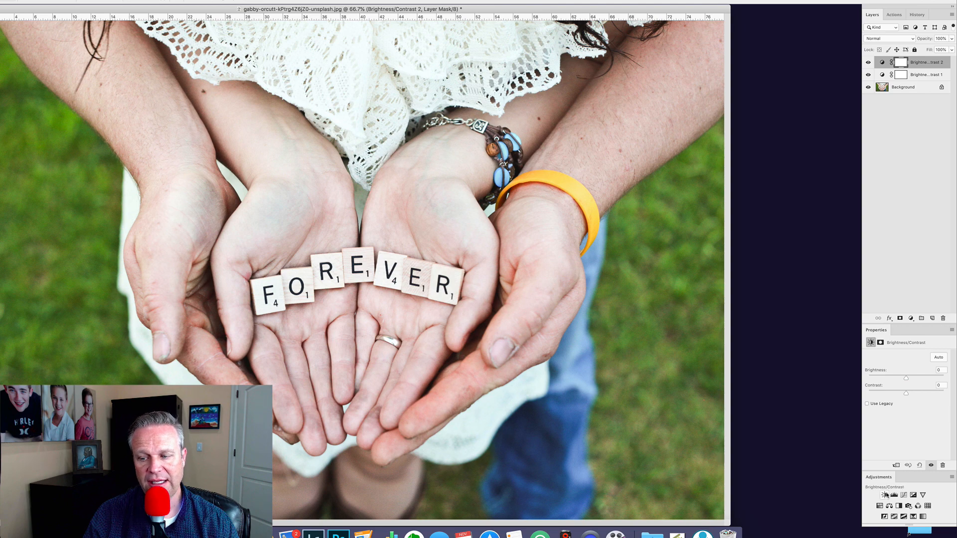
pyautogui.click(911, 320)
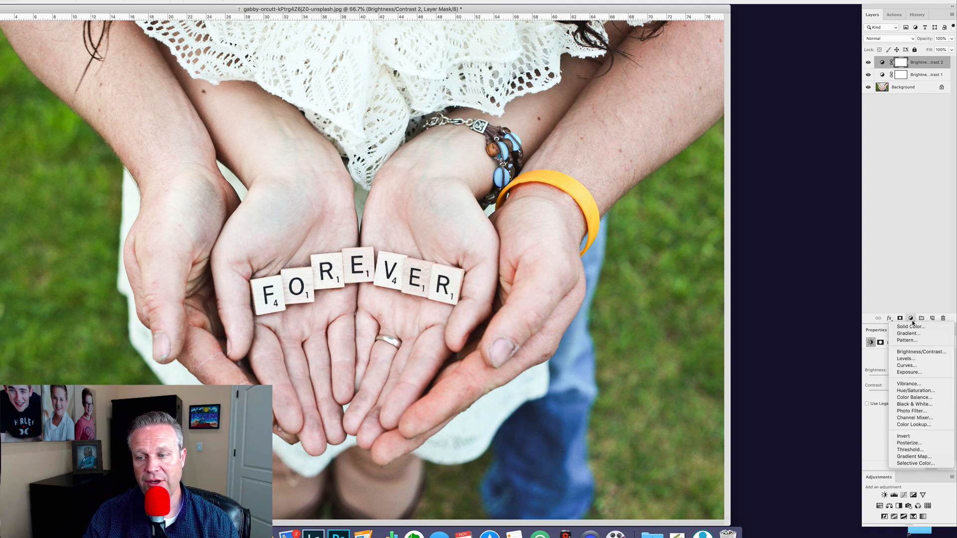
pyautogui.click(911, 299)
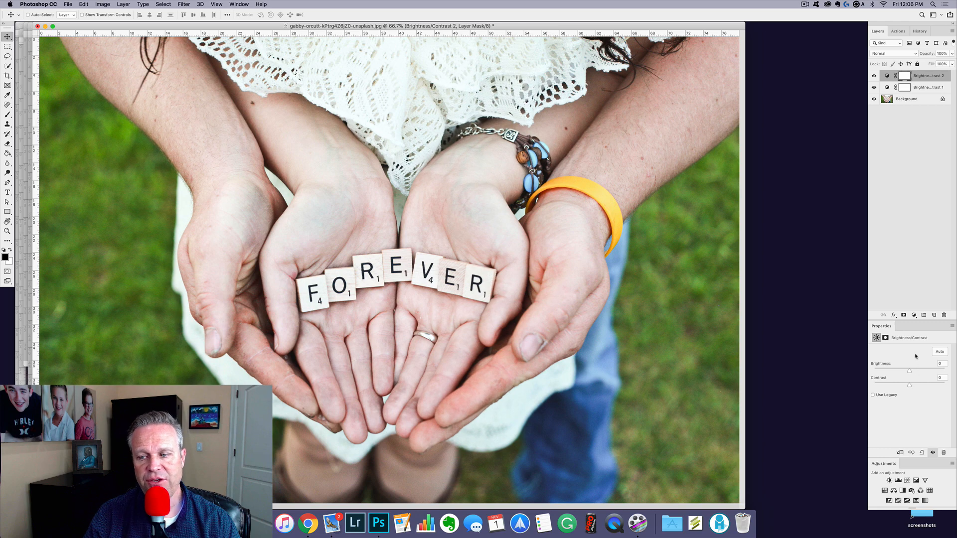
pyautogui.click(217, 4)
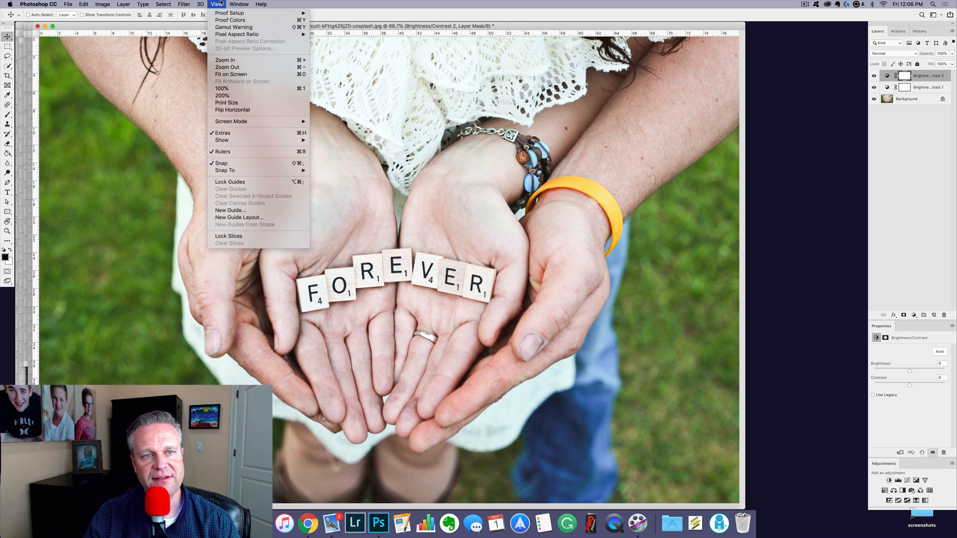
# Delete the upper Brightness/Contrast adjustment layer, keeping the one directly above the background photo.
pyautogui.moveTo(239, 4)
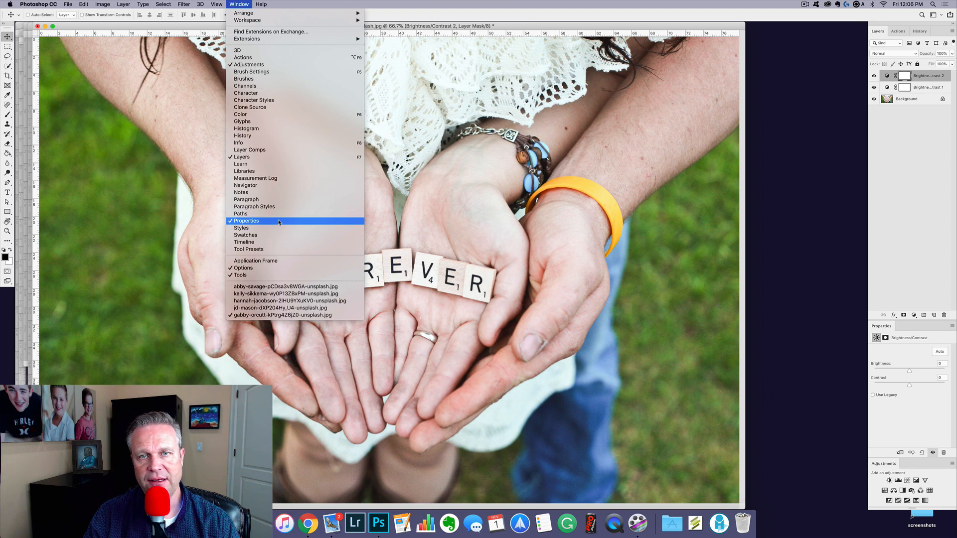
pyautogui.click(925, 375)
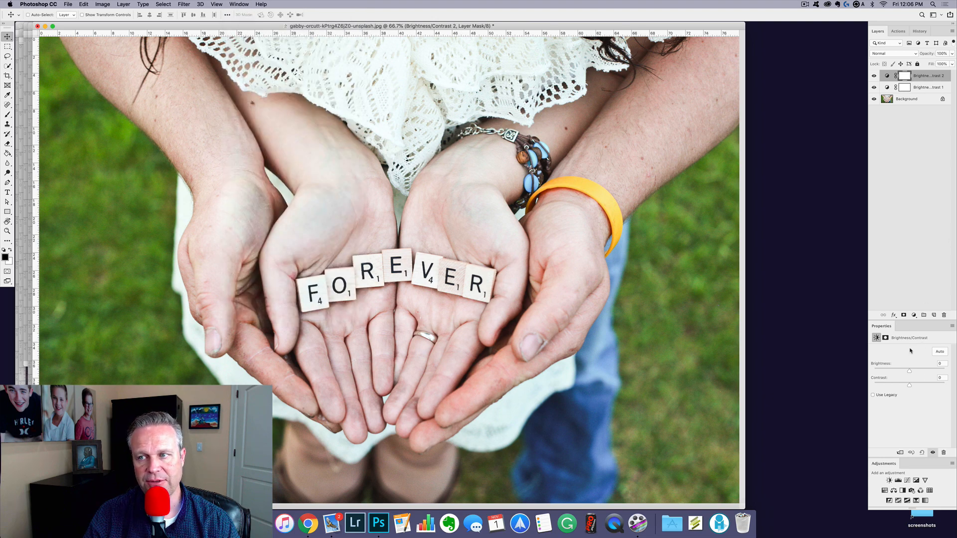
pyautogui.moveTo(917, 81); pyautogui.dragTo(944, 315)
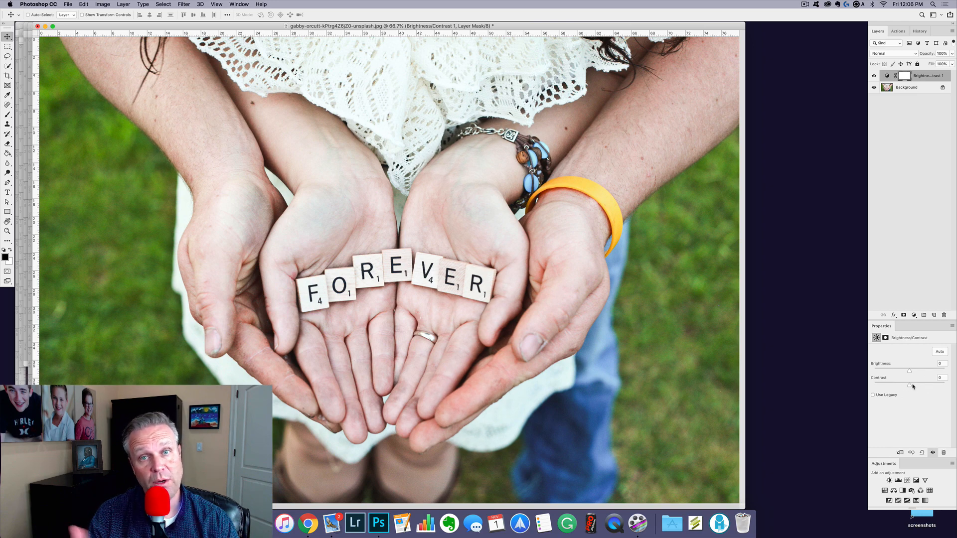
pyautogui.click(102, 4)
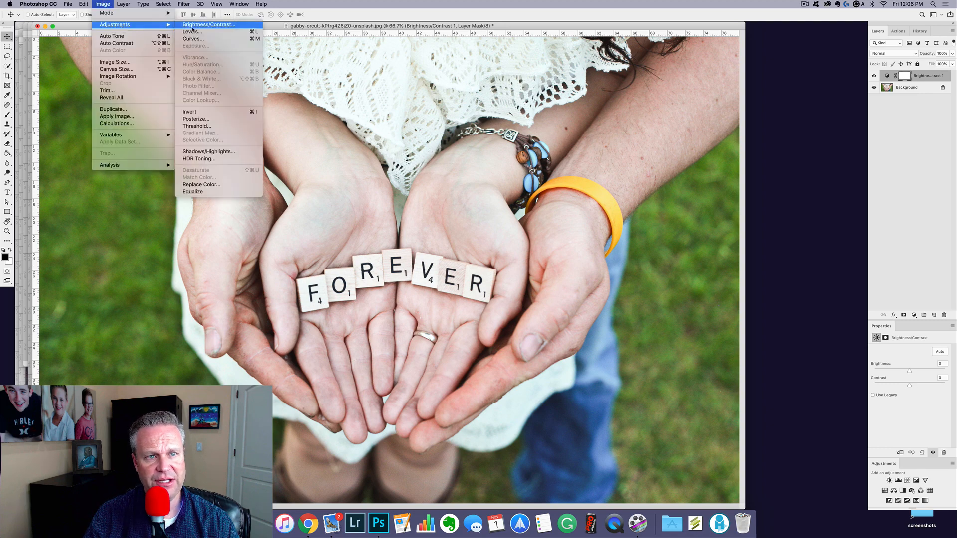
pyautogui.click(199, 30)
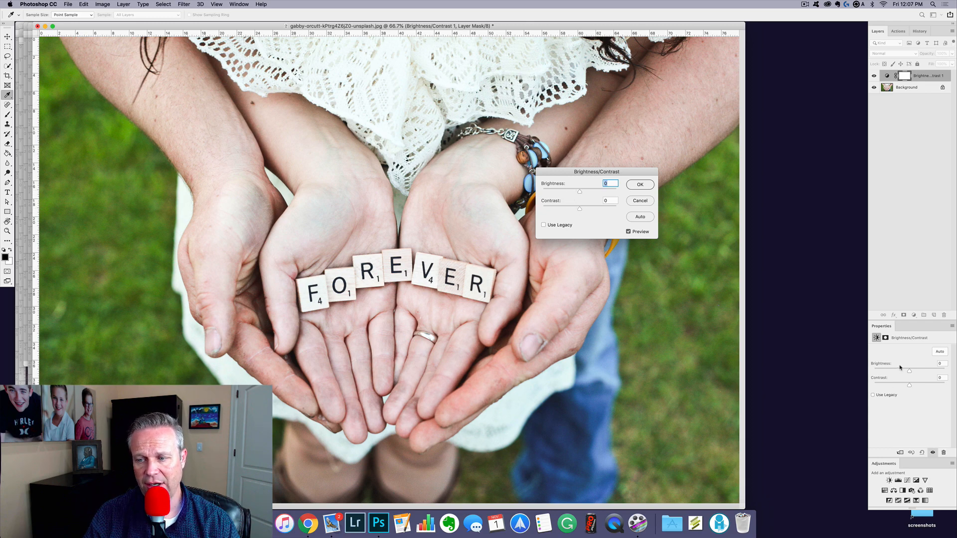
pyautogui.click(653, 202)
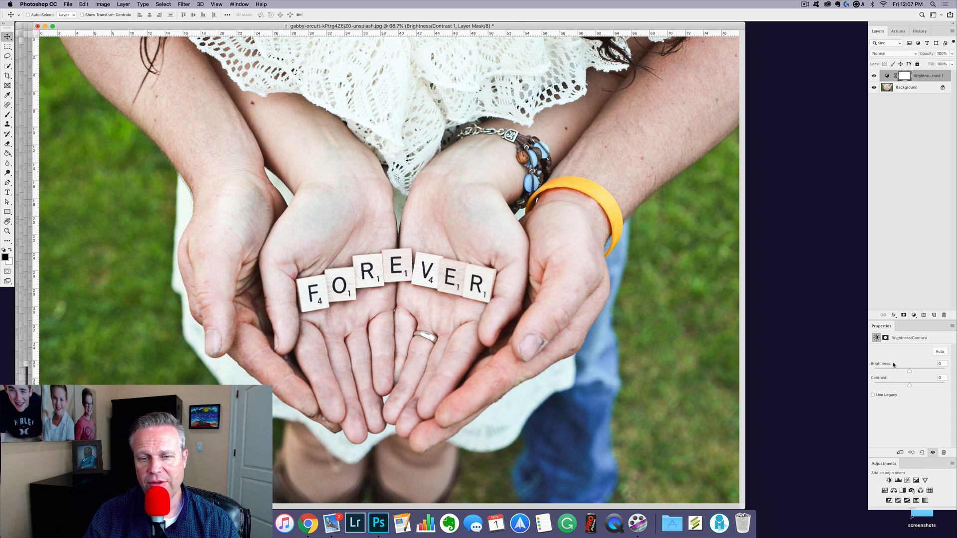
# Try the automatic correction on the Brightness/Contrast adjustment layer, and undo it.
pyautogui.click(940, 352)
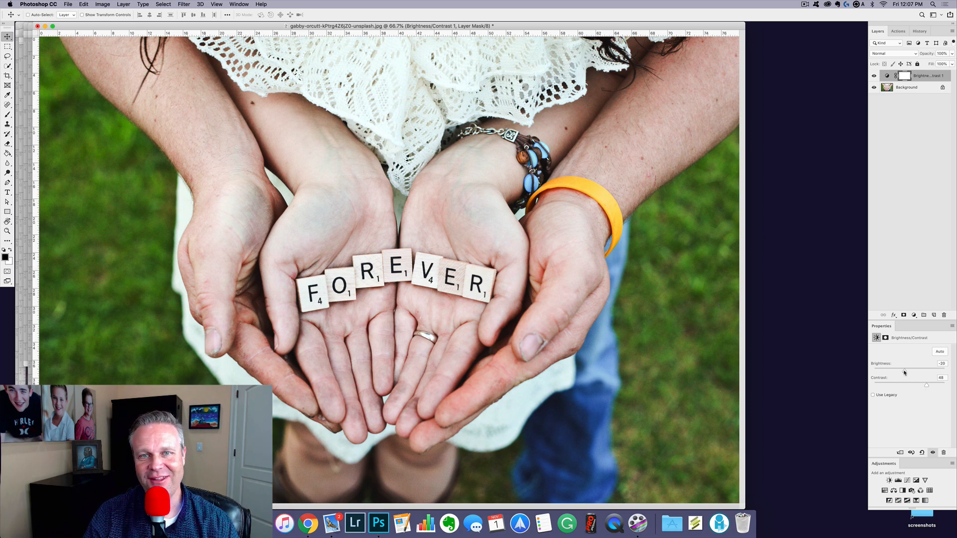
pyautogui.press('super+z')
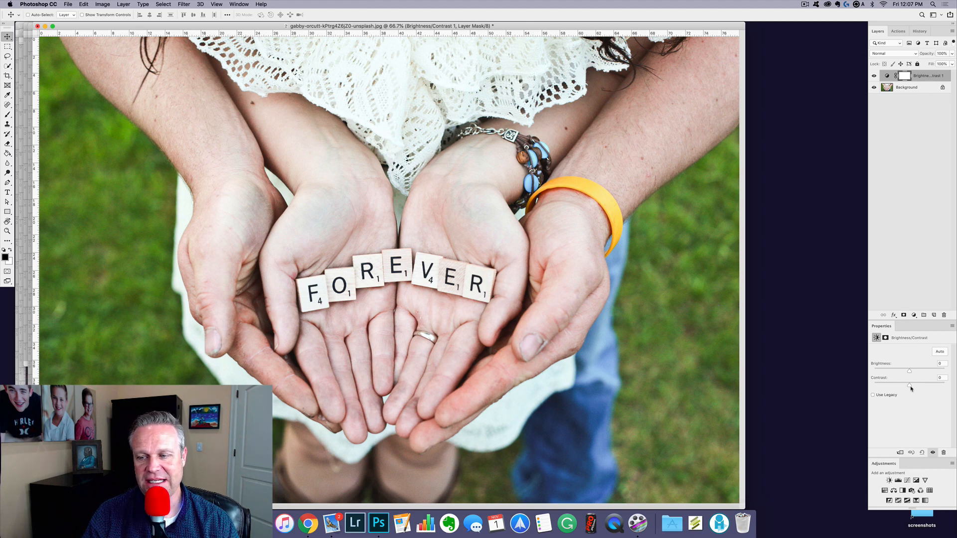
# Set the Brightness/Contrast adjustment layer's contrast to -26 and its brightness to -5.
pyautogui.moveTo(910, 386); pyautogui.dragTo(892, 387)
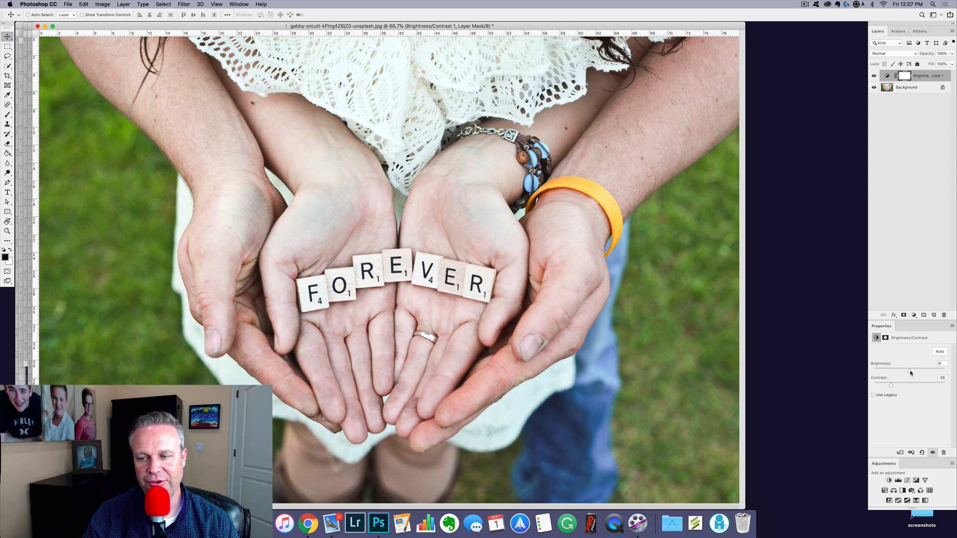
pyautogui.moveTo(910, 372); pyautogui.dragTo(908, 373)
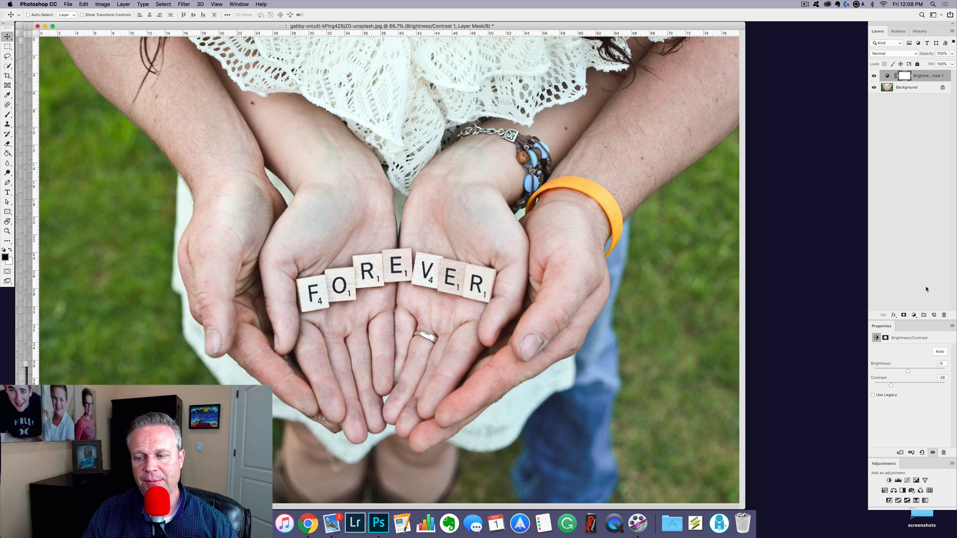
# Add a Levels adjustment layer and try midtones at 0.40 and 1.85, settling on black input 15 and midtones 1.08.
pyautogui.click(899, 481)
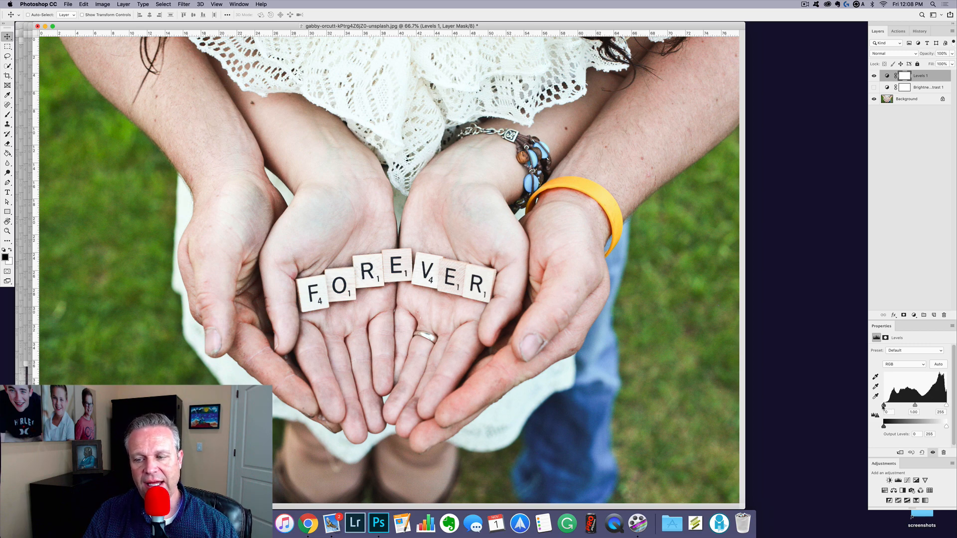
pyautogui.moveTo(884, 406)
pyautogui.mouseDown()
pyautogui.moveTo(946, 405)
pyautogui.moveTo(884, 406)
pyautogui.mouseUp()
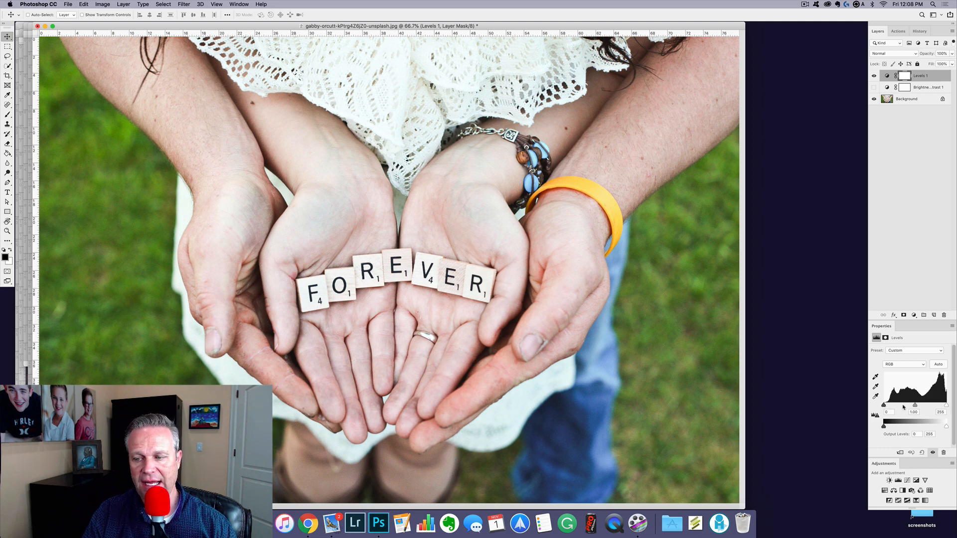
pyautogui.moveTo(914, 406)
pyautogui.mouseDown()
pyautogui.moveTo(906, 406)
pyautogui.moveTo(931, 406)
pyautogui.mouseUp()
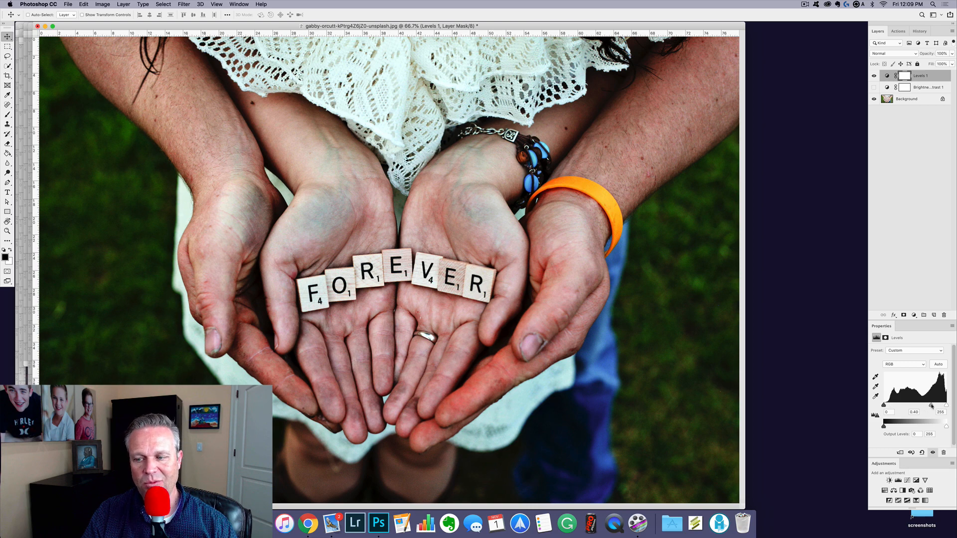
pyautogui.moveTo(930, 406); pyautogui.dragTo(900, 408)
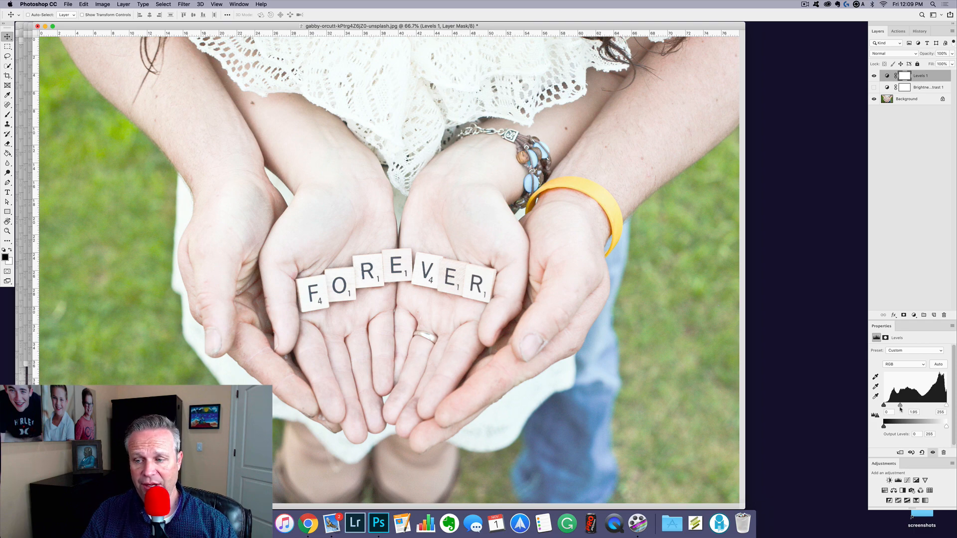
pyautogui.moveTo(899, 405)
pyautogui.mouseDown()
pyautogui.moveTo(922, 406)
pyautogui.moveTo(885, 405)
pyautogui.moveTo(916, 407)
pyautogui.mouseUp()
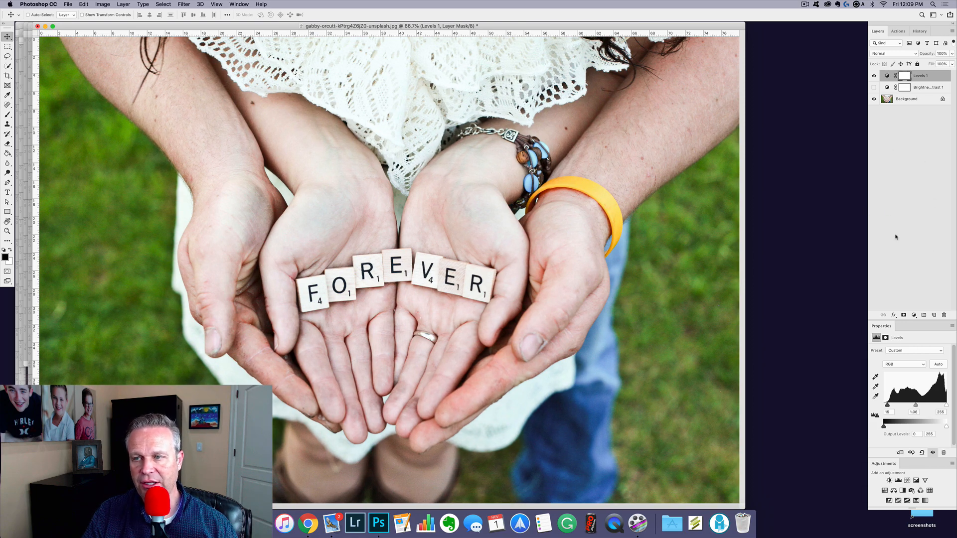
# Delete the modified Levels layer and add a fresh Levels adjustment layer above the Brightness/Contrast layer.
pyautogui.press('9')
pyautogui.press('BackSpace')
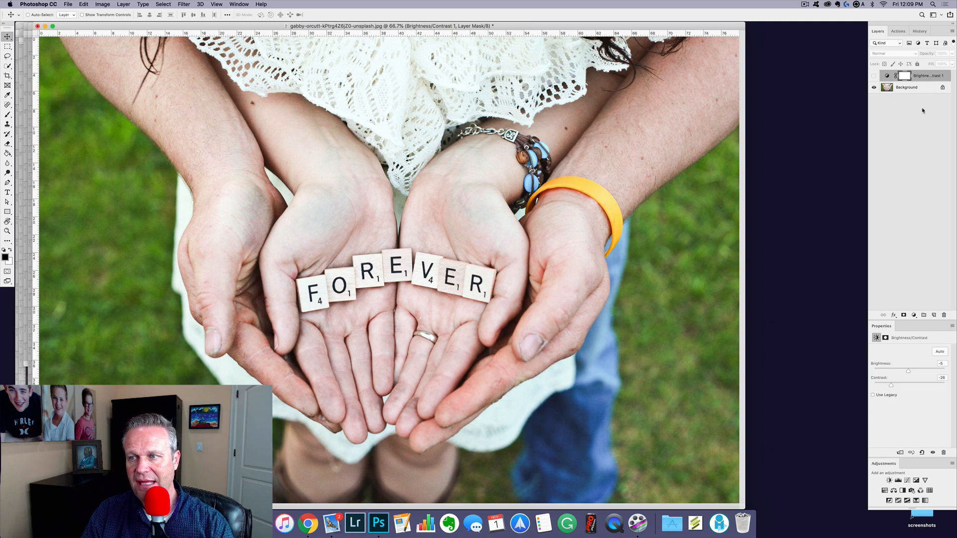
pyautogui.click(913, 314)
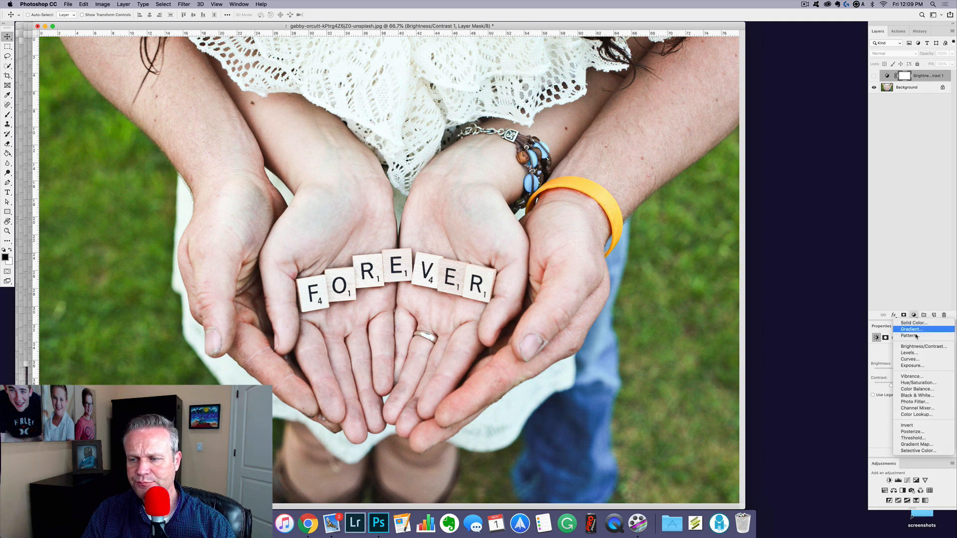
pyautogui.click(912, 353)
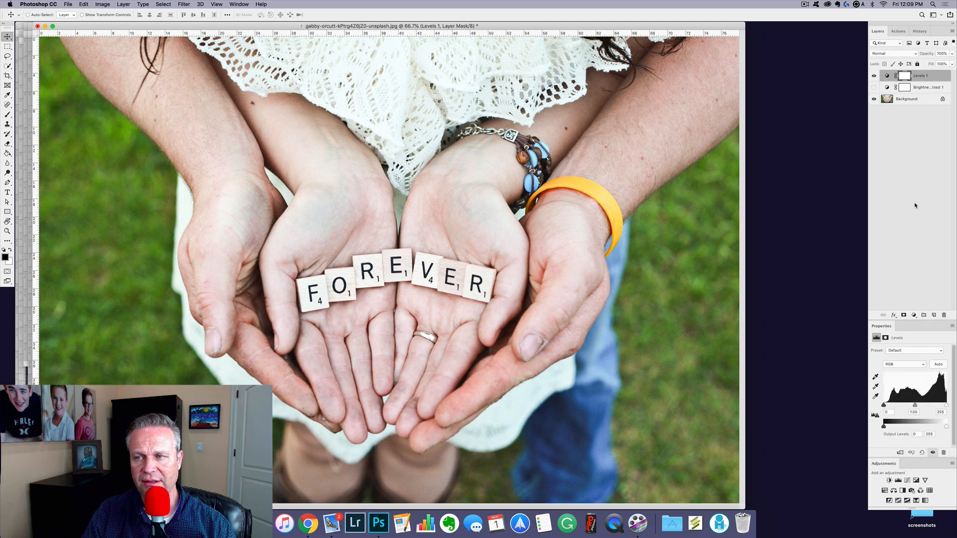
# Try sampling the skin of the woman's palm as the Levels white point, and undo it.
pyautogui.click(876, 396)
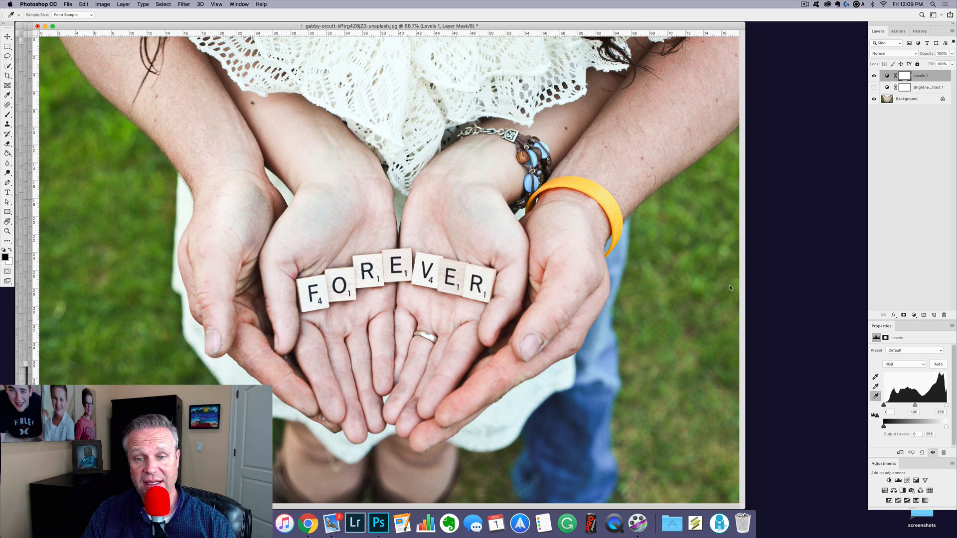
pyautogui.click(457, 206)
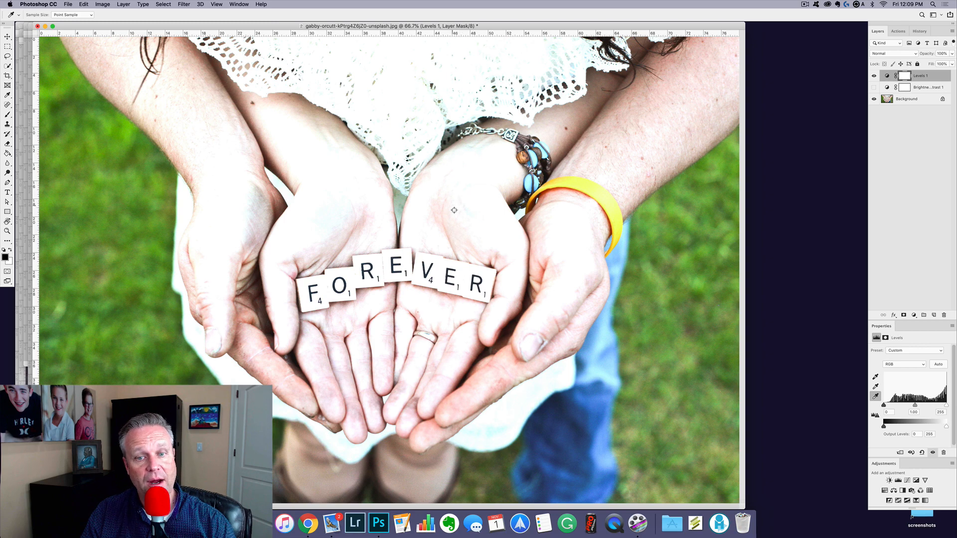
pyautogui.press('super+z')
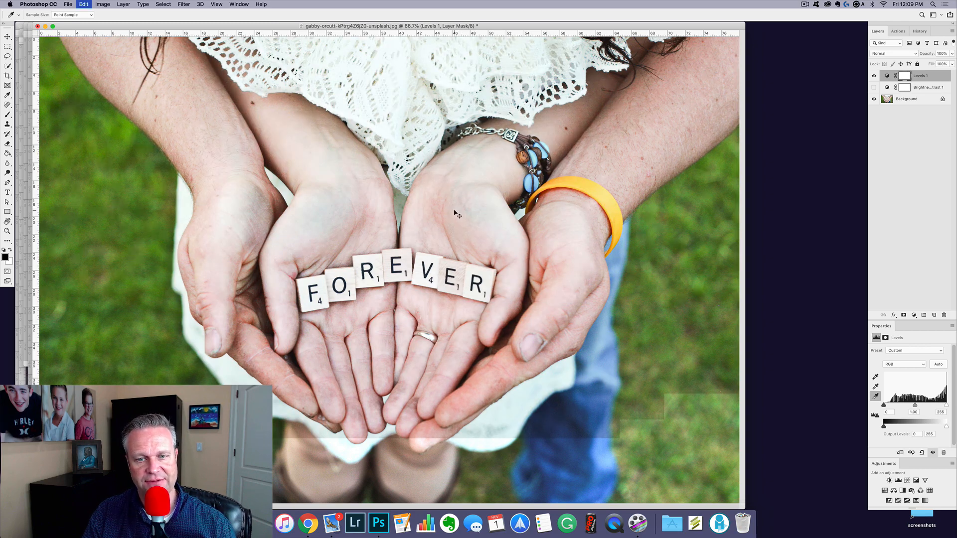
# Try sampling the white lace dress as the Levels white point and the dark hair as the black point, and undo both.
pyautogui.click(399, 66)
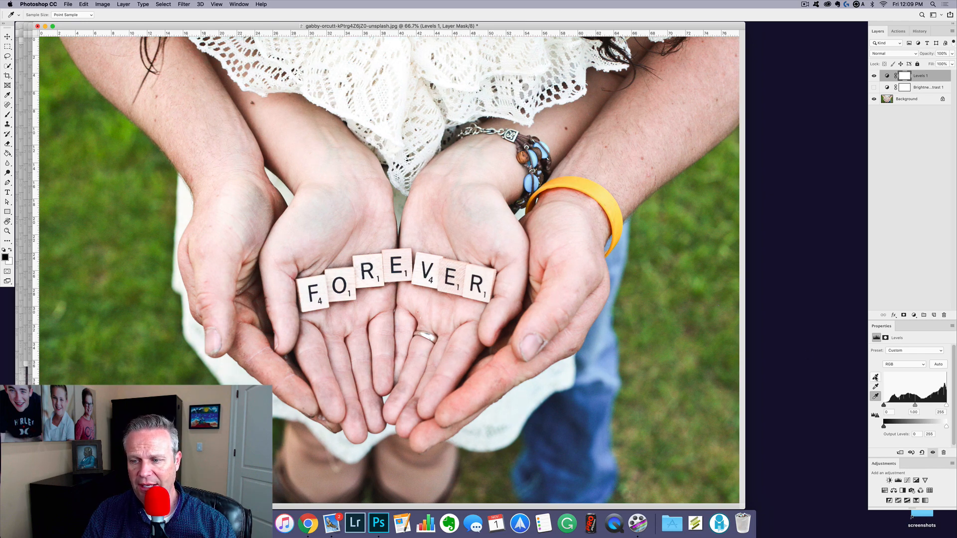
pyautogui.click(875, 377)
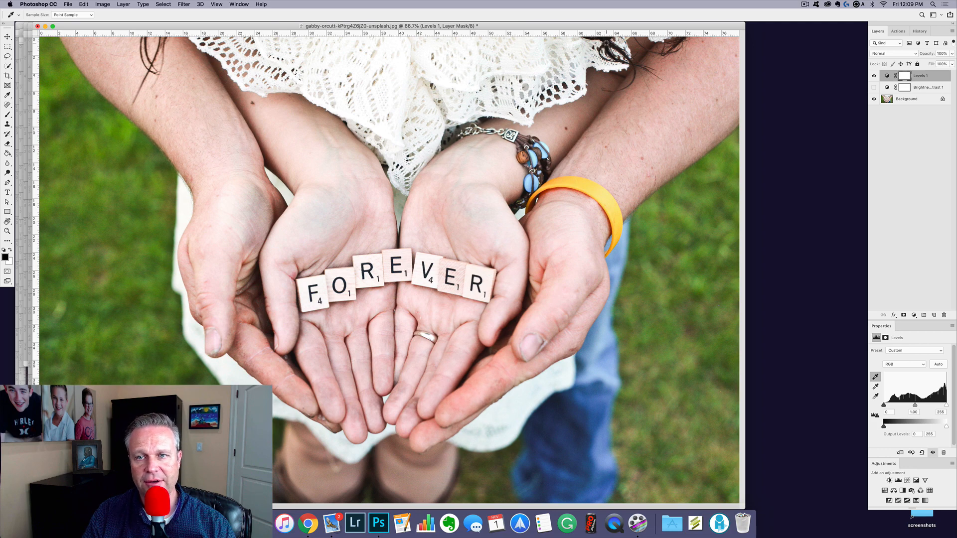
pyautogui.click(606, 43)
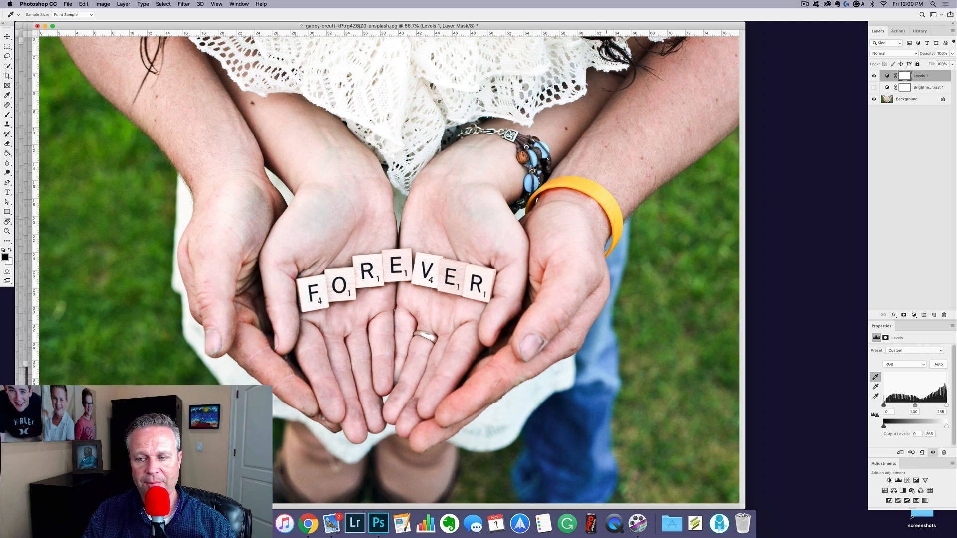
pyautogui.click(874, 386)
pyautogui.press('super+z')
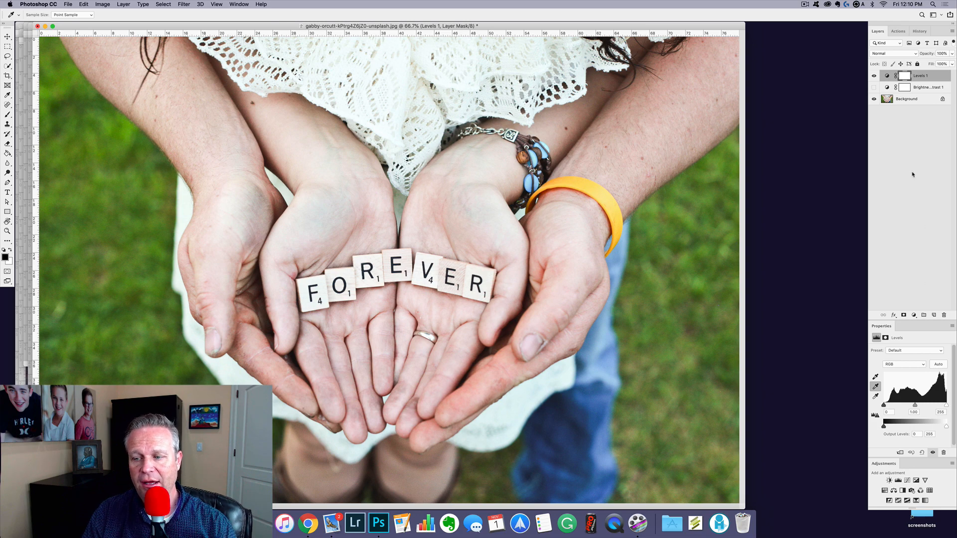
# Hide the Levels layer and add a Curves adjustment layer above it, with its curve graph enlarged.
pyautogui.click(873, 76)
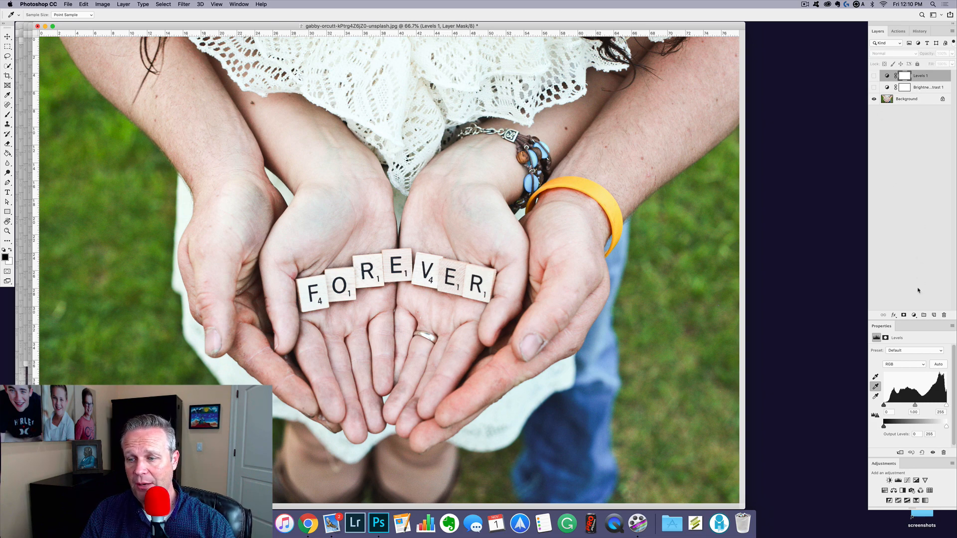
pyautogui.click(907, 480)
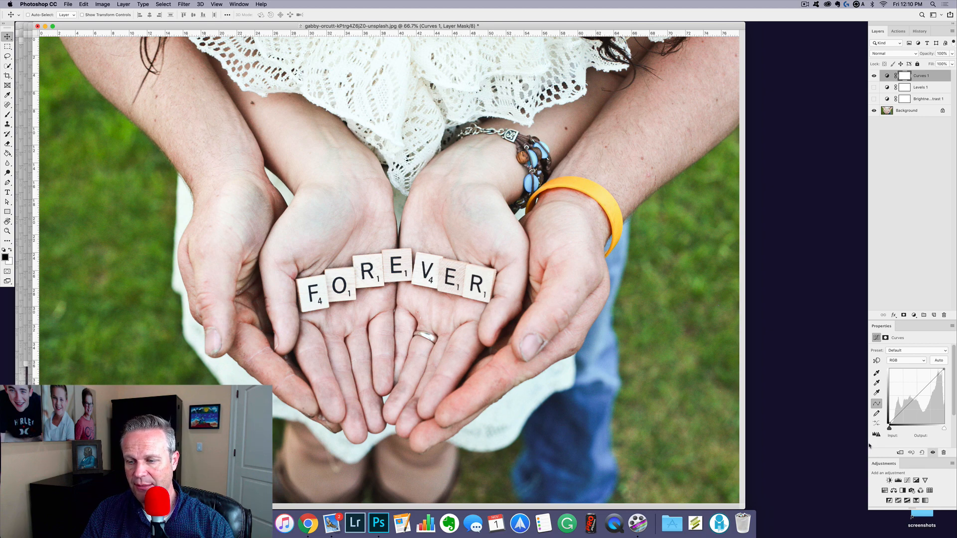
pyautogui.moveTo(867, 445); pyautogui.dragTo(816, 445)
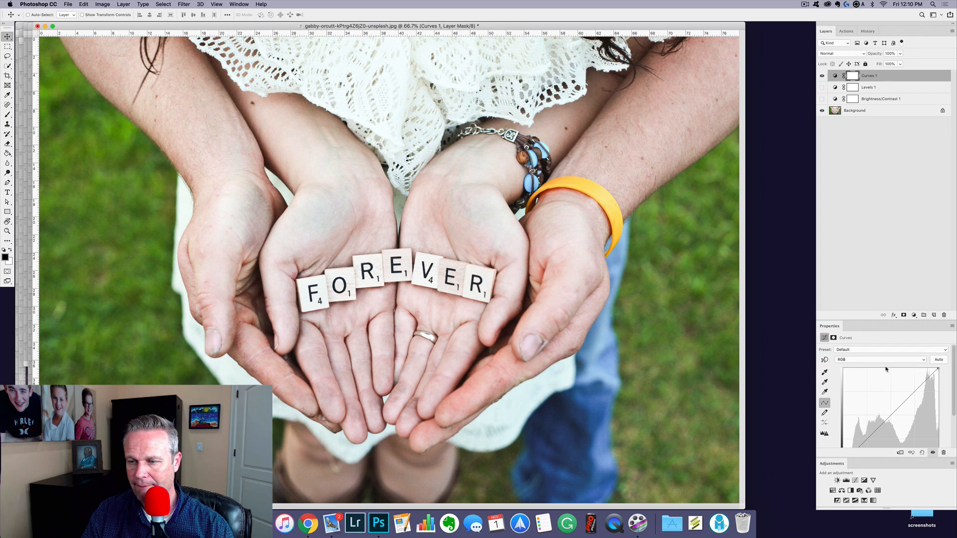
pyautogui.moveTo(953, 414); pyautogui.dragTo(951, 424)
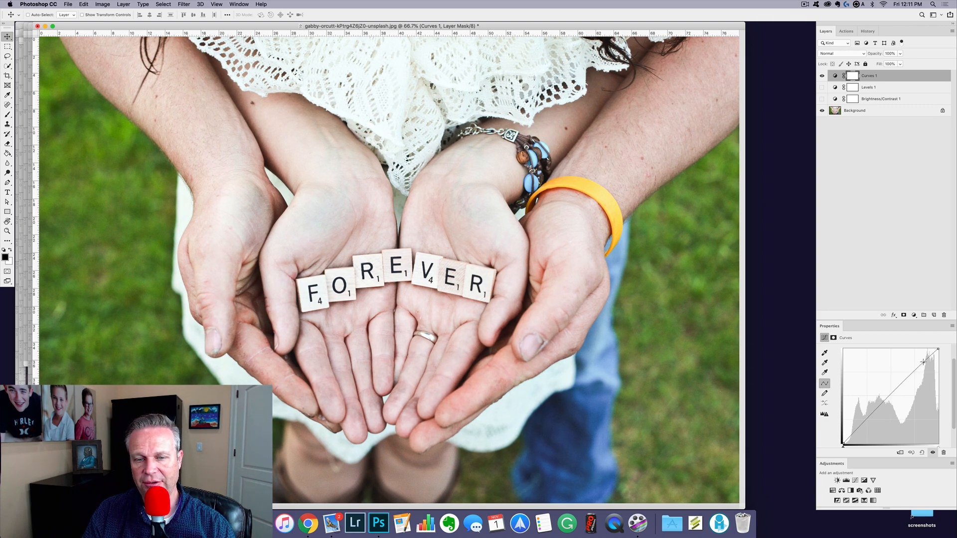
# Try flattening the contrast by lowering the curve's highlights and raising its shadows, and undo the changes.
pyautogui.moveTo(922, 362); pyautogui.dragTo(926, 367)
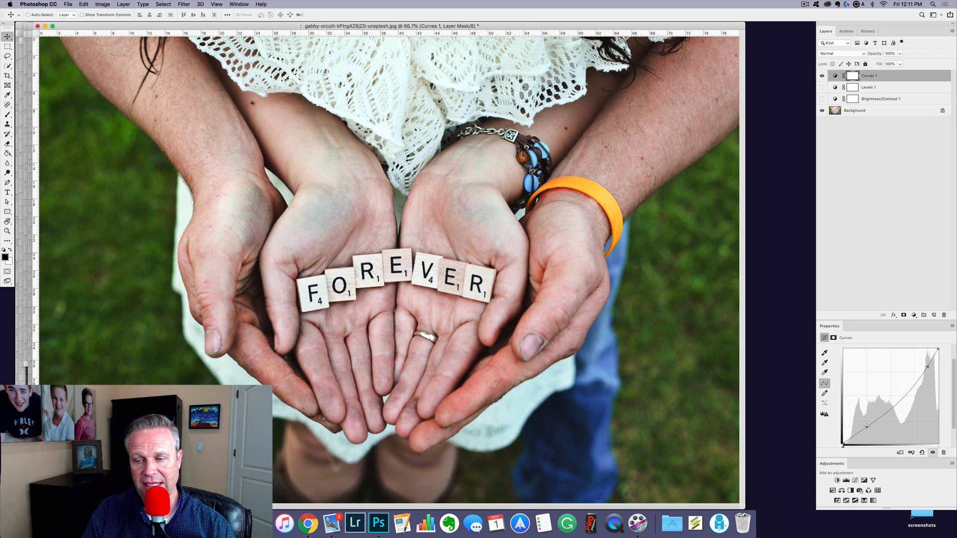
pyautogui.moveTo(867, 429); pyautogui.dragTo(861, 414)
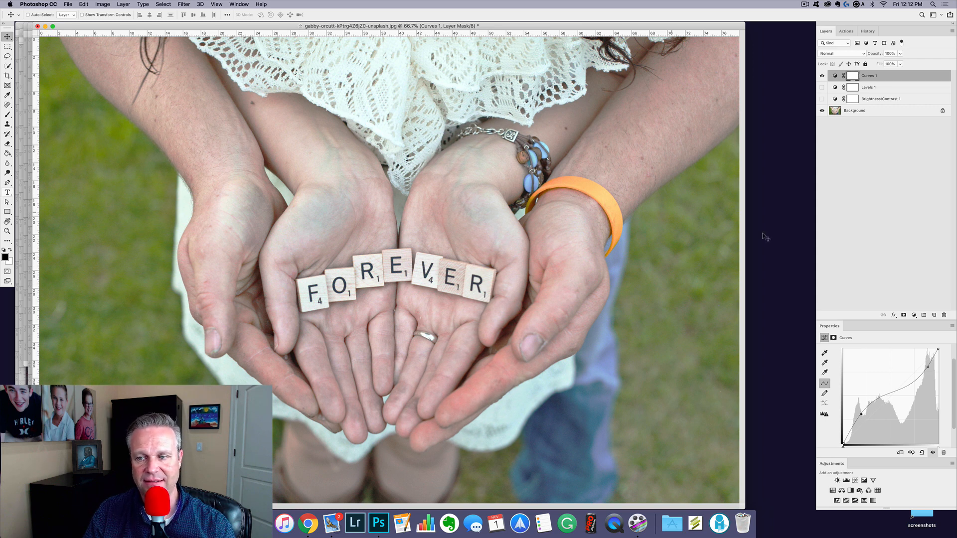
pyautogui.press('super+z')
pyautogui.press('super+z')
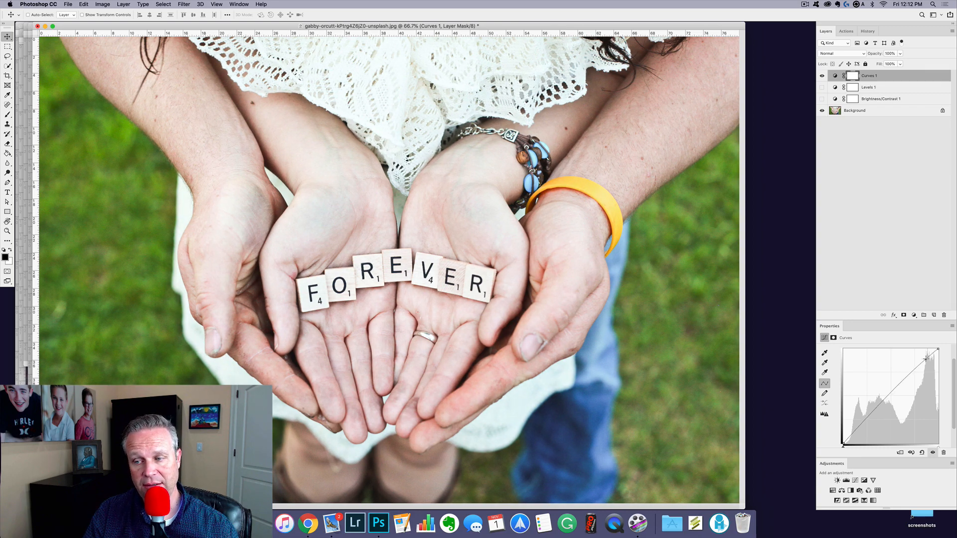
# Try an S-curve with slightly raised highlights and lowered shadows for more contrast, and undo it.
pyautogui.moveTo(862, 415); pyautogui.dragTo(867, 430)
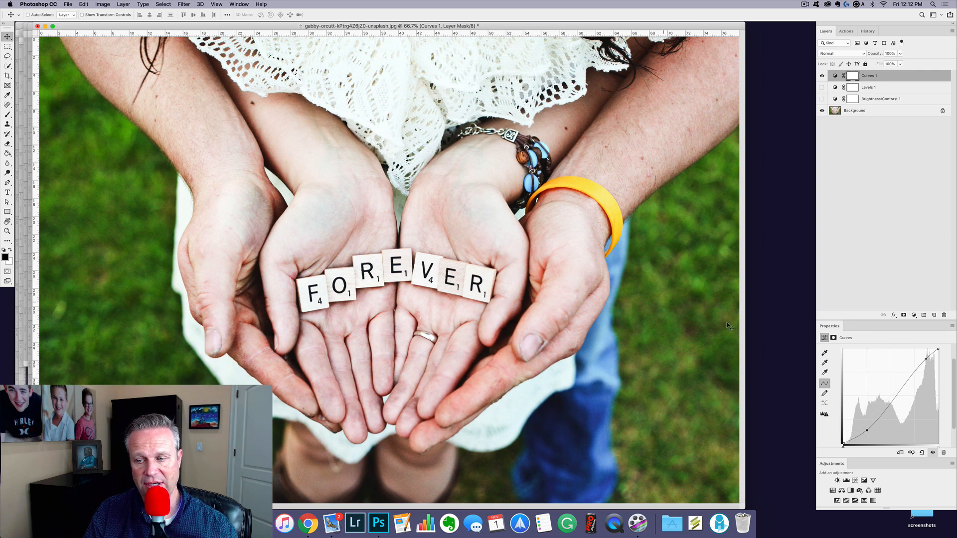
pyautogui.press('super+z')
pyautogui.press('super+z')
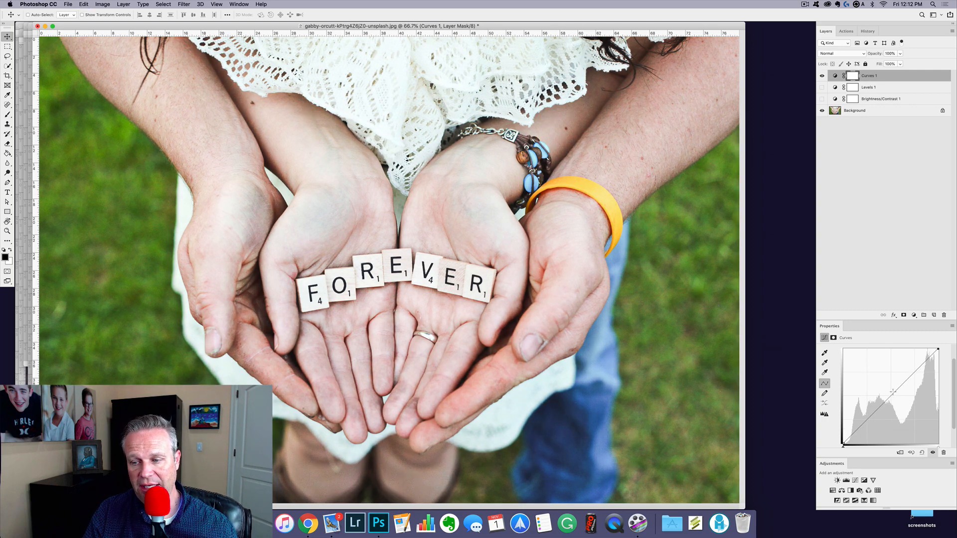
# Try a curve with raised midtones and slightly lowered shadows and highlights, and undo it.
pyautogui.moveTo(892, 391); pyautogui.dragTo(890, 385)
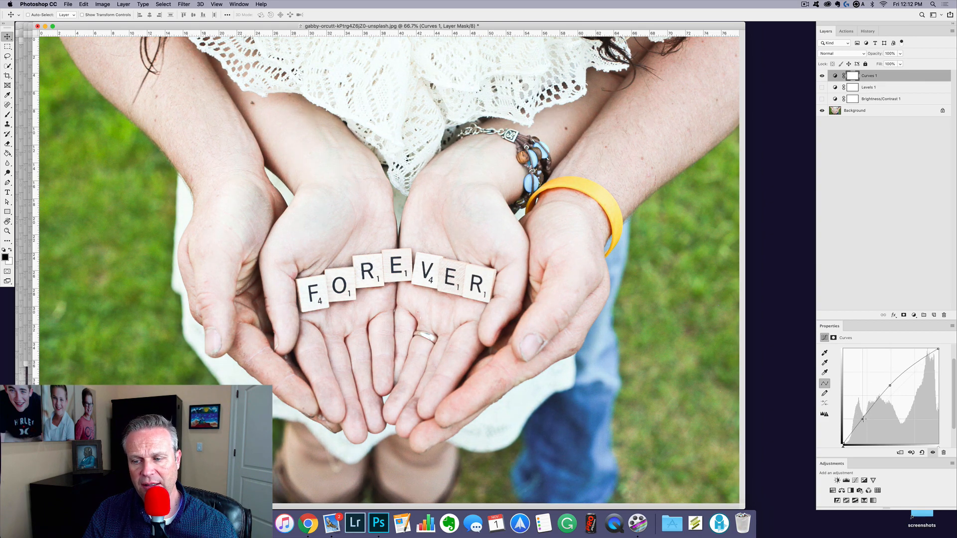
pyautogui.moveTo(863, 417); pyautogui.dragTo(864, 422)
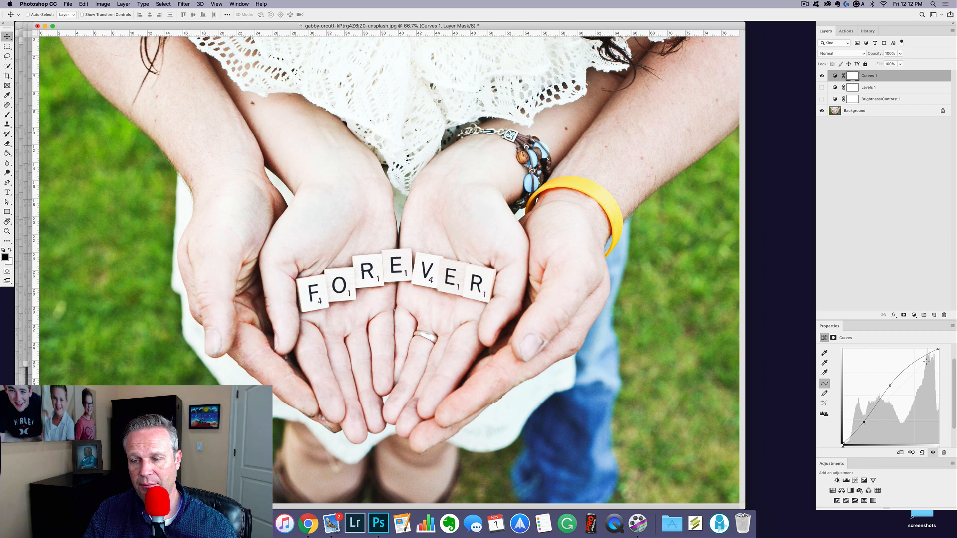
pyautogui.moveTo(926, 354); pyautogui.dragTo(927, 359)
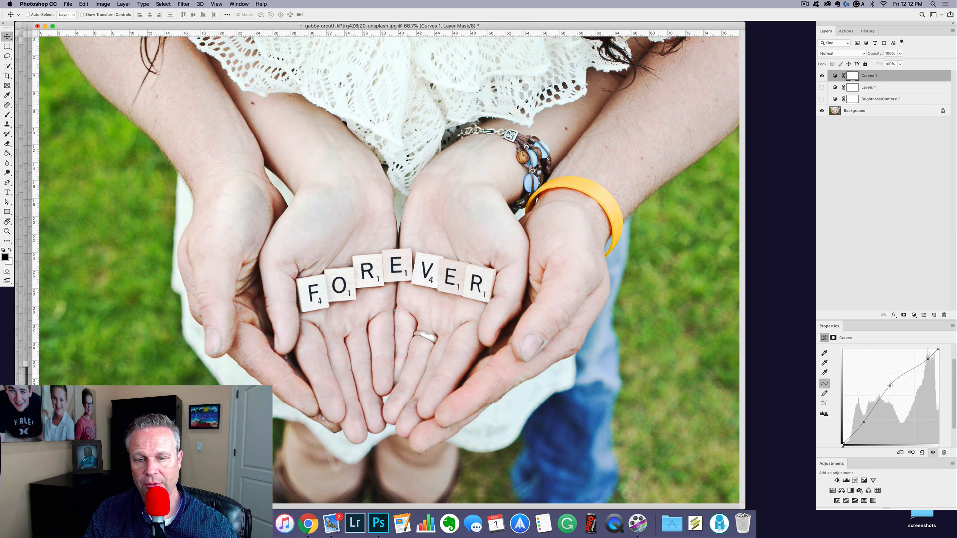
pyautogui.moveTo(890, 385); pyautogui.dragTo(894, 384)
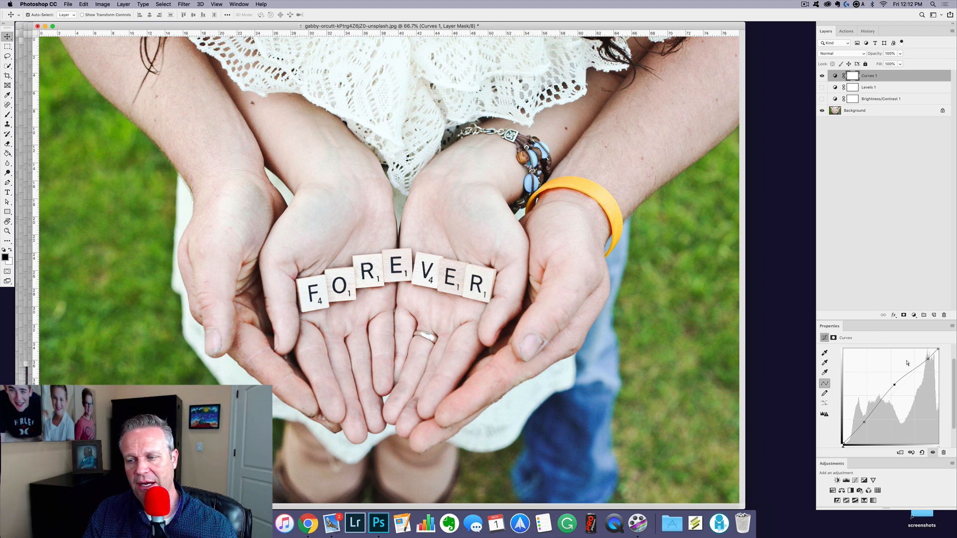
pyautogui.press('BackSpace')
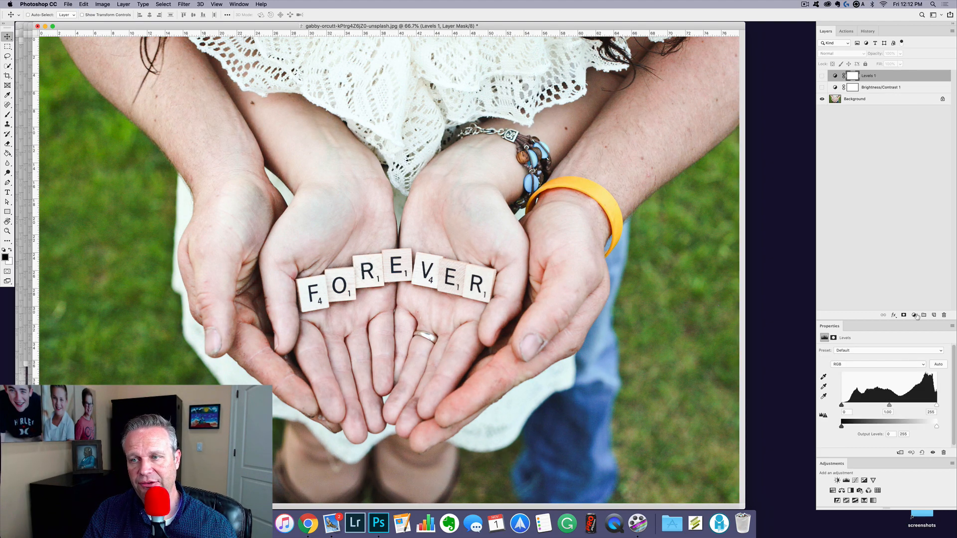
pyautogui.press('super+z')
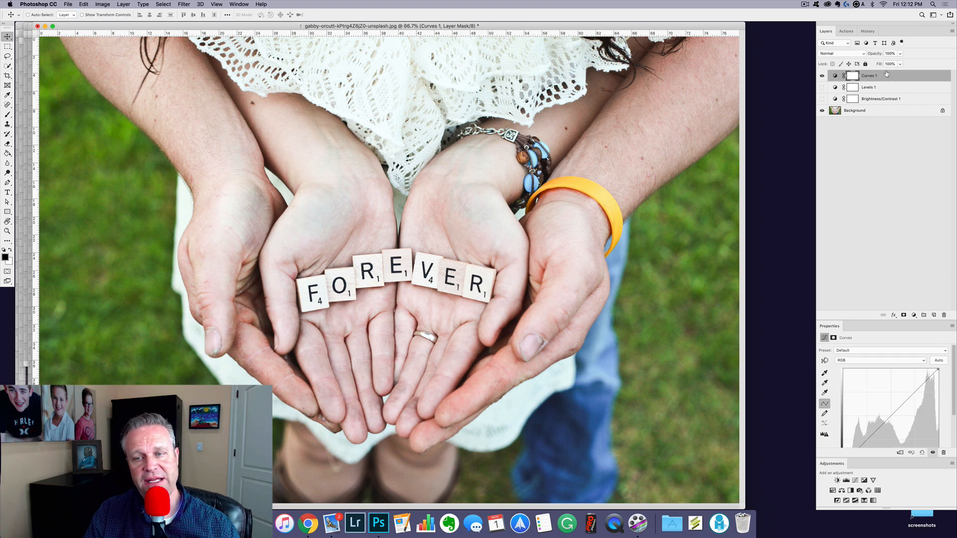
# Add a Vibrance adjustment layer above Curves, test reduced saturation and vibrance, and set Vibrance and Saturation to +7.
pyautogui.click(873, 480)
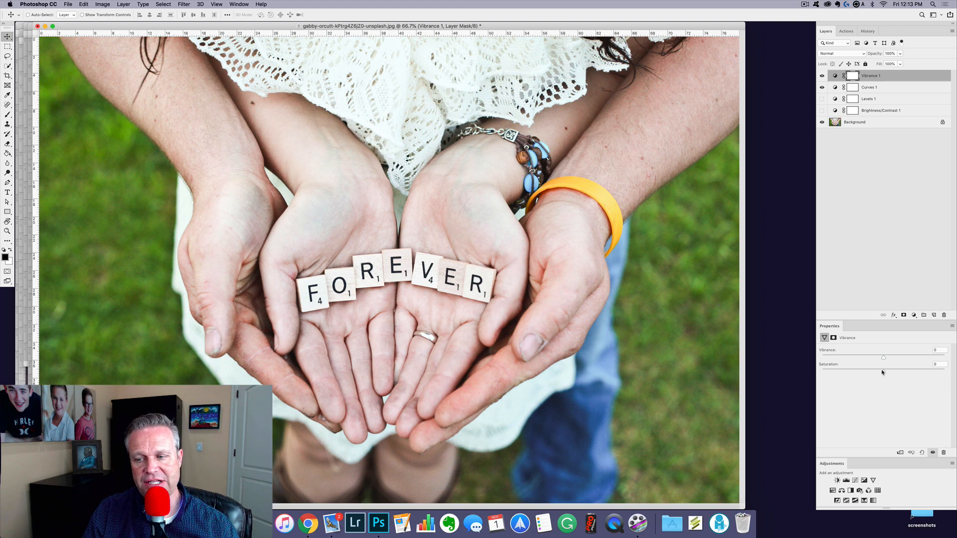
pyautogui.moveTo(883, 371); pyautogui.dragTo(855, 365)
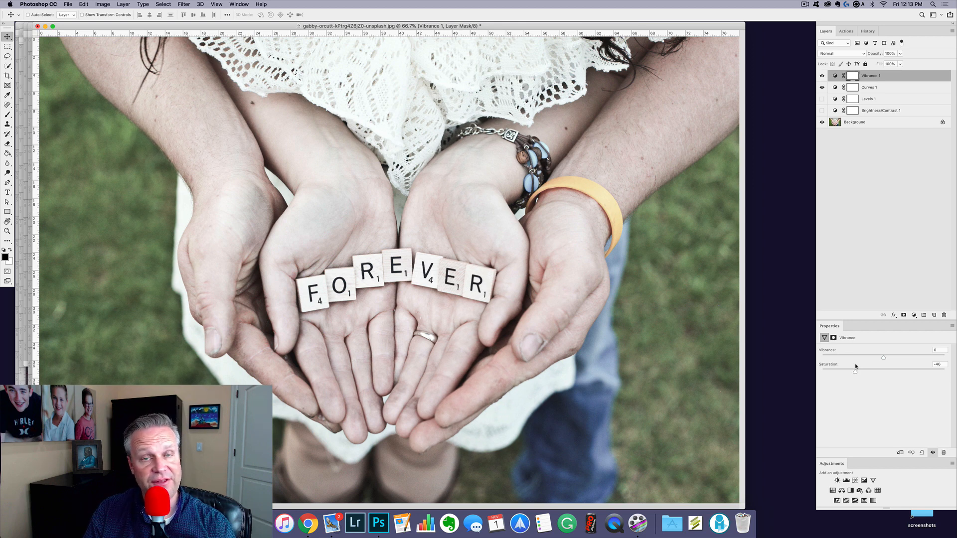
pyautogui.moveTo(856, 366); pyautogui.dragTo(884, 368)
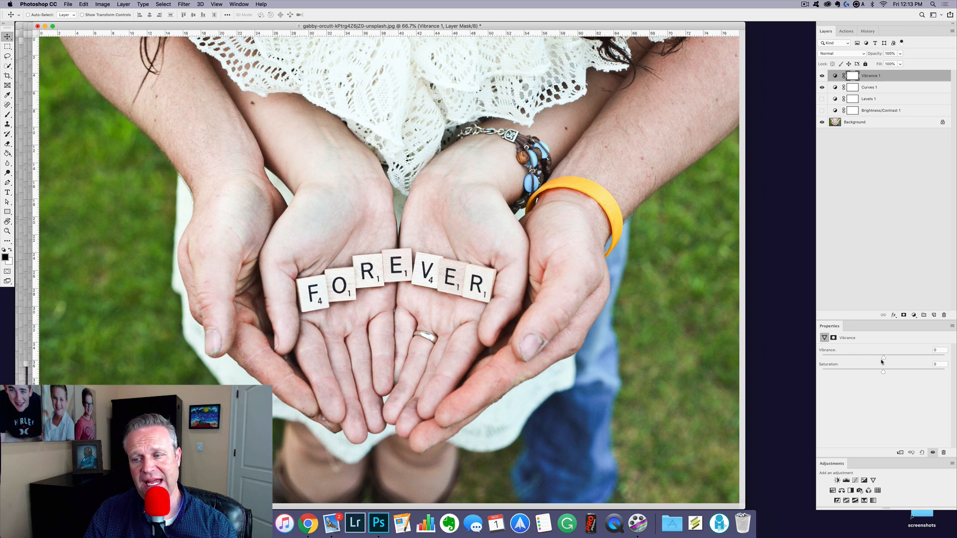
pyautogui.moveTo(883, 357); pyautogui.dragTo(857, 368)
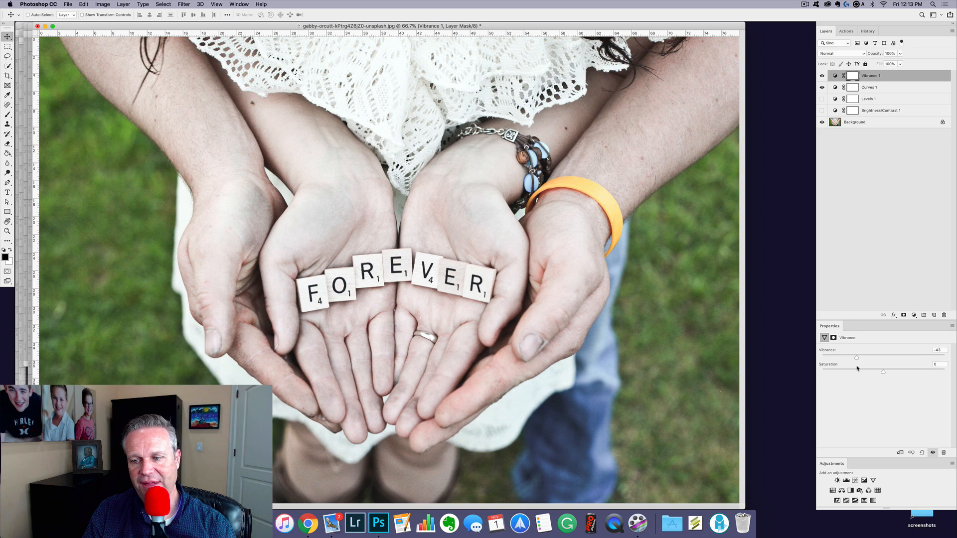
pyautogui.moveTo(856, 368); pyautogui.dragTo(845, 369)
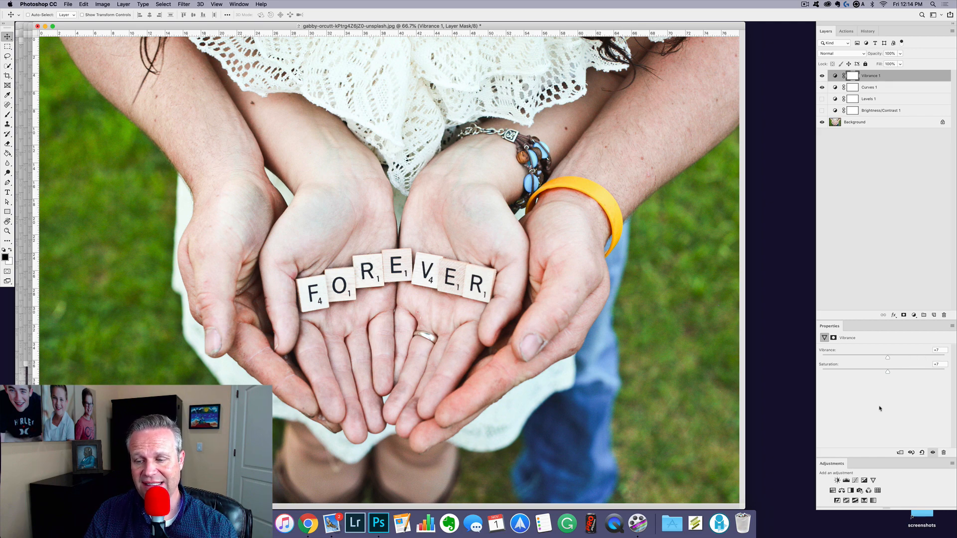
# Add a Hue/Saturation adjustment layer and hide the Curves and Vibrance layers.
pyautogui.click(832, 491)
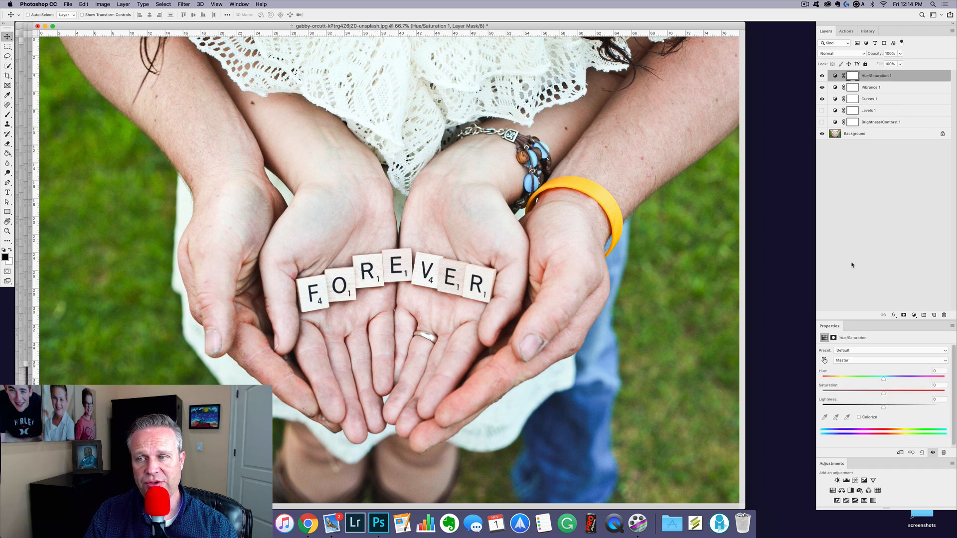
pyautogui.click(821, 99)
pyautogui.click(822, 87)
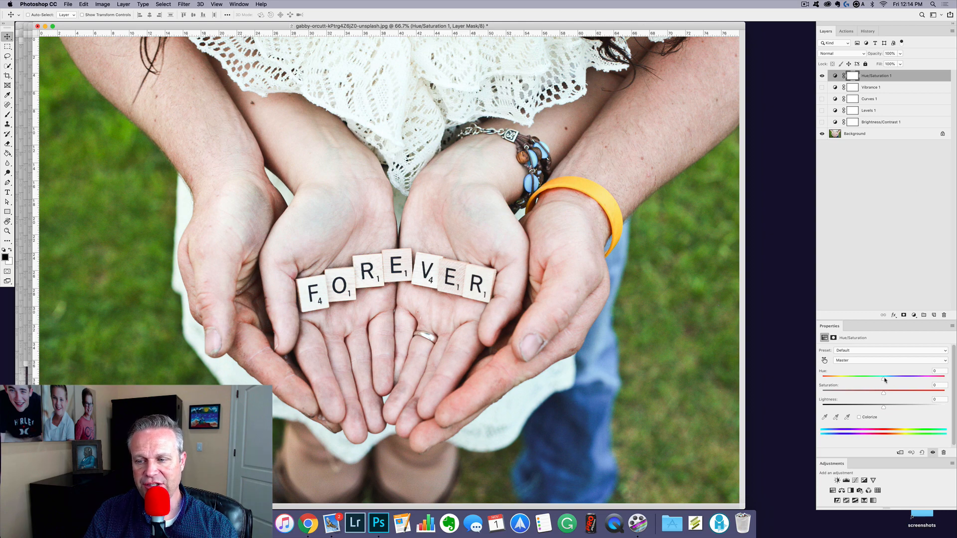
# Set the master Hue to +1 and shift the Reds' Hue to -1 in the Hue/Saturation layer.
pyautogui.moveTo(884, 379)
pyautogui.mouseDown()
pyautogui.moveTo(921, 379)
pyautogui.moveTo(884, 382)
pyautogui.mouseUp()
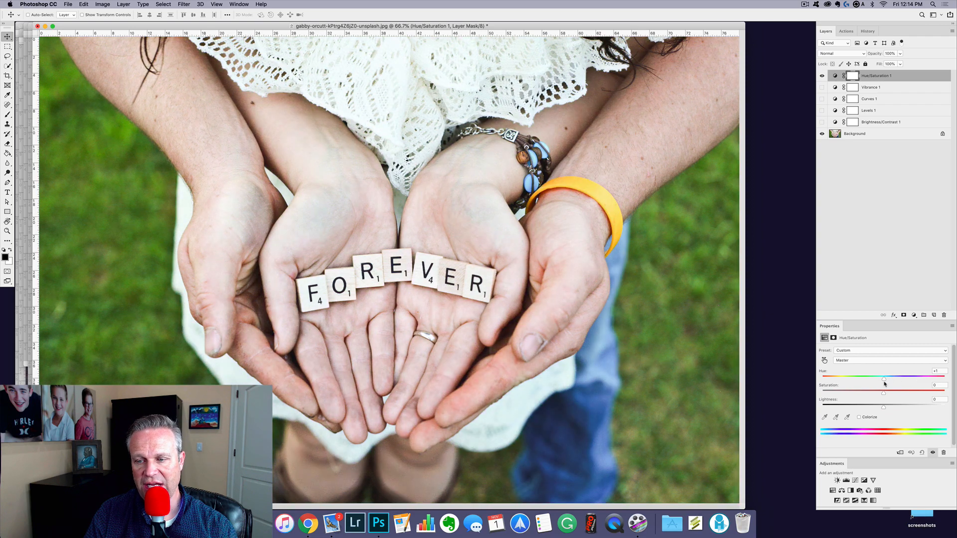
pyautogui.click(876, 351)
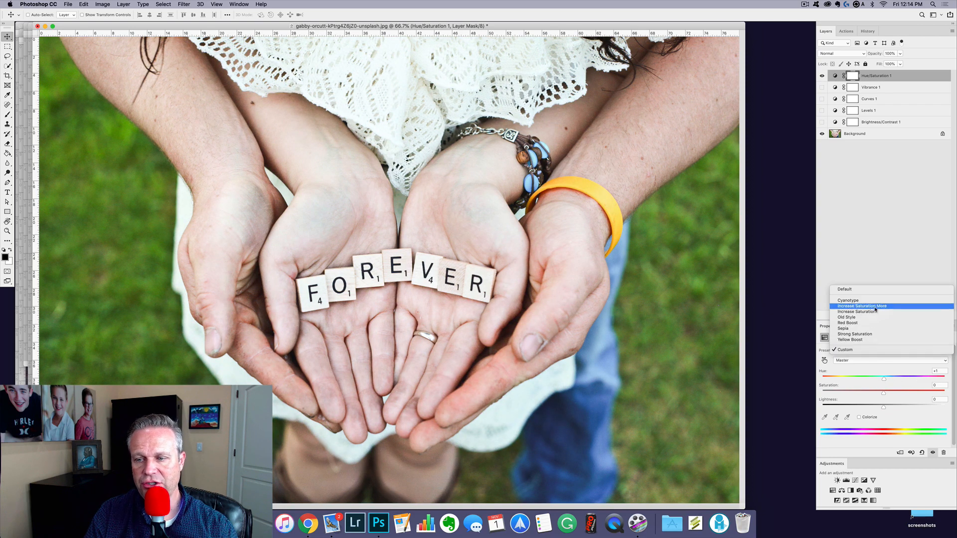
pyautogui.click(876, 351)
pyautogui.click(873, 359)
pyautogui.click(871, 366)
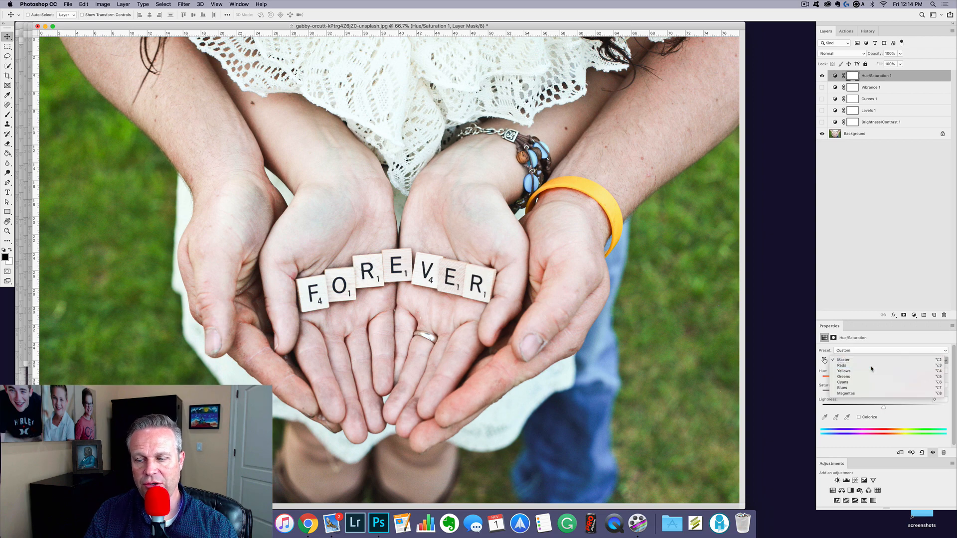
pyautogui.moveTo(885, 381)
pyautogui.mouseDown()
pyautogui.moveTo(922, 381)
pyautogui.moveTo(852, 380)
pyautogui.moveTo(900, 389)
pyautogui.moveTo(884, 387)
pyautogui.mouseUp()
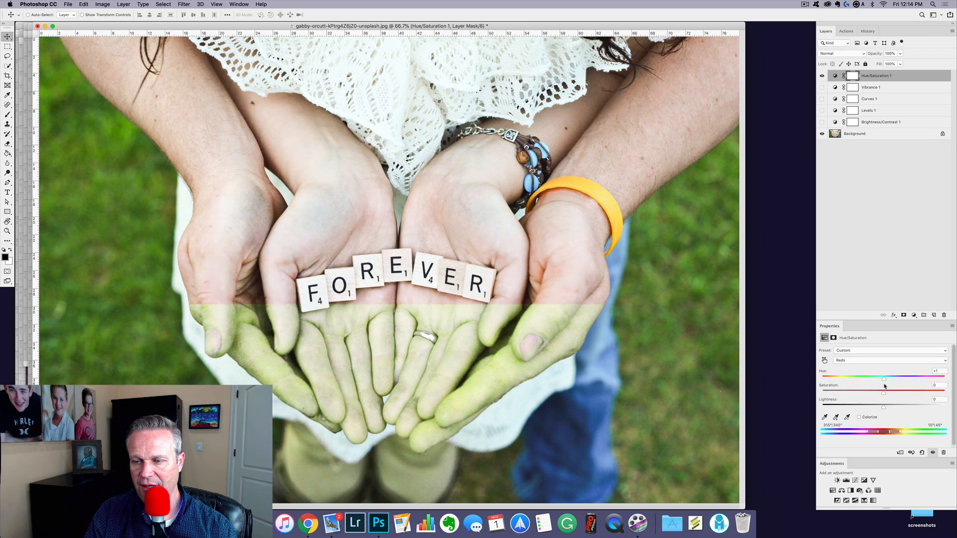
# Switch the Hue/Saturation layer to the Yellows and test small changes, setting their Lightness to +1.
pyautogui.click(867, 351)
pyautogui.click(867, 361)
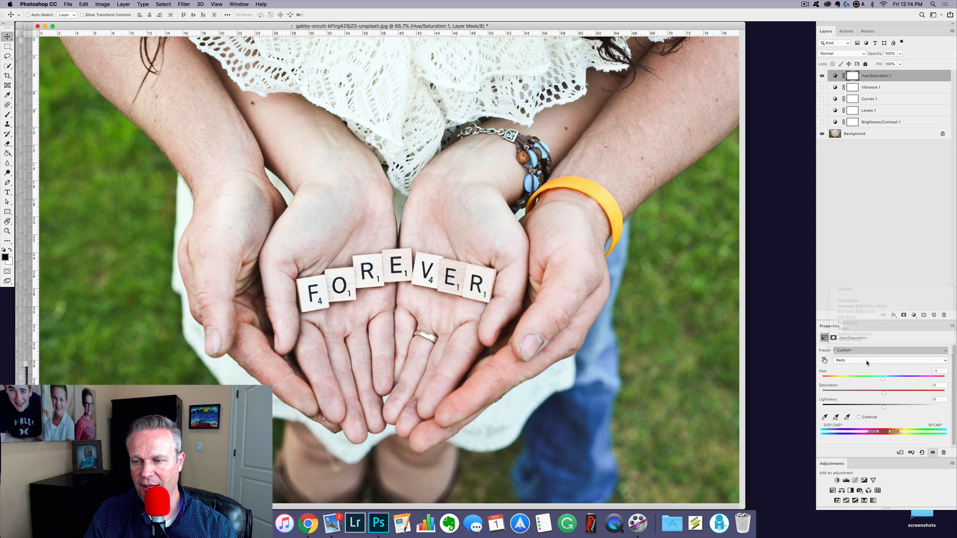
pyautogui.click(867, 361)
pyautogui.click(866, 367)
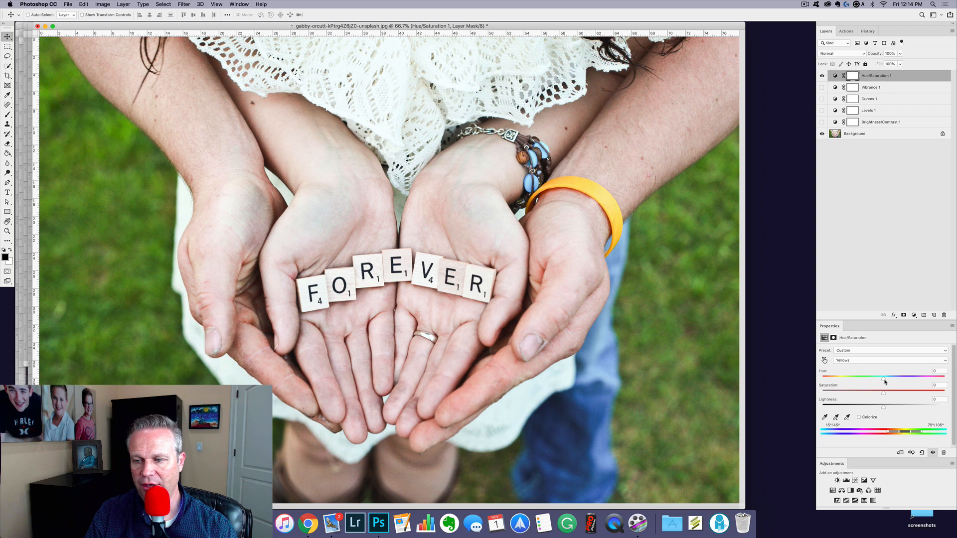
pyautogui.moveTo(883, 380); pyautogui.dragTo(885, 400)
# Return the Hue/Saturation layer to the Master range and set Lightness to +6.
pyautogui.click(870, 360)
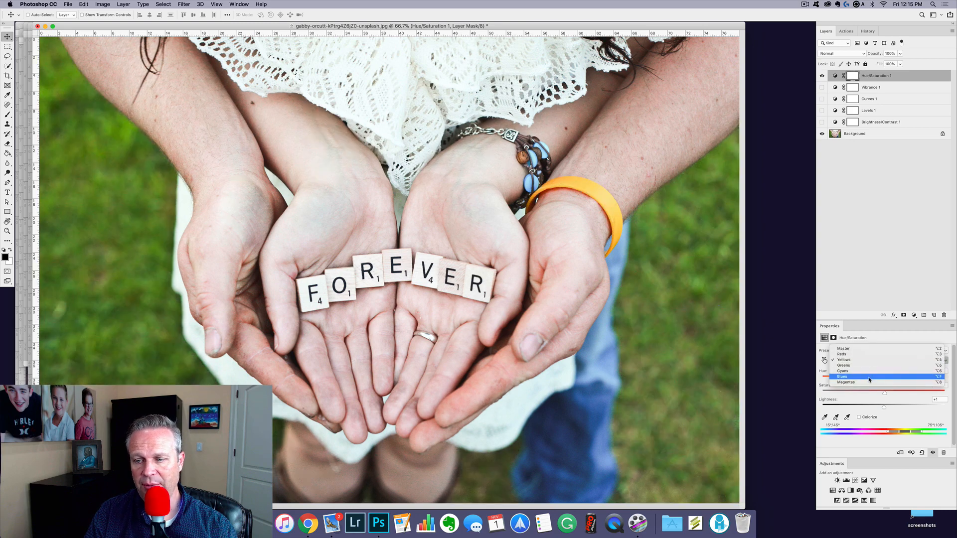
pyautogui.click(869, 348)
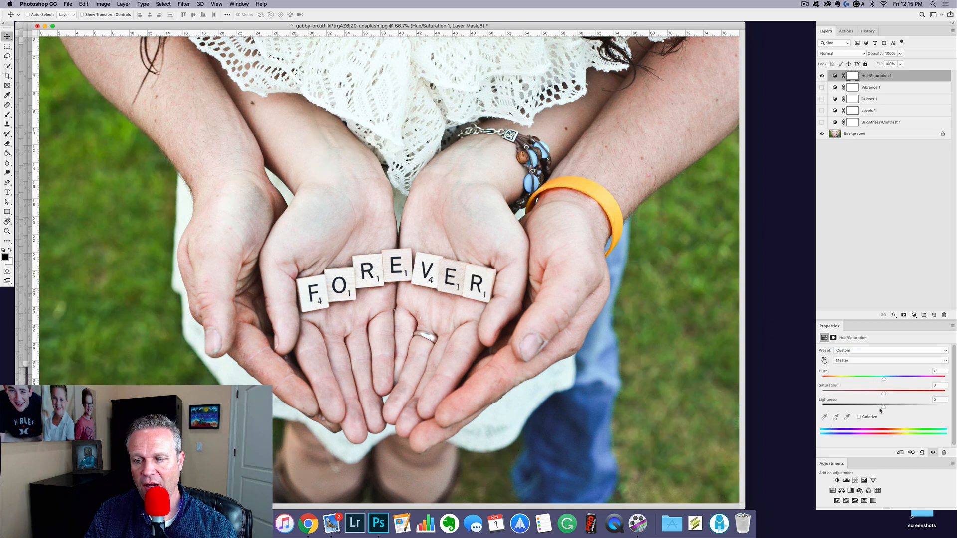
pyautogui.moveTo(896, 408)
pyautogui.mouseDown()
pyautogui.moveTo(909, 410)
pyautogui.moveTo(886, 411)
pyautogui.mouseUp()
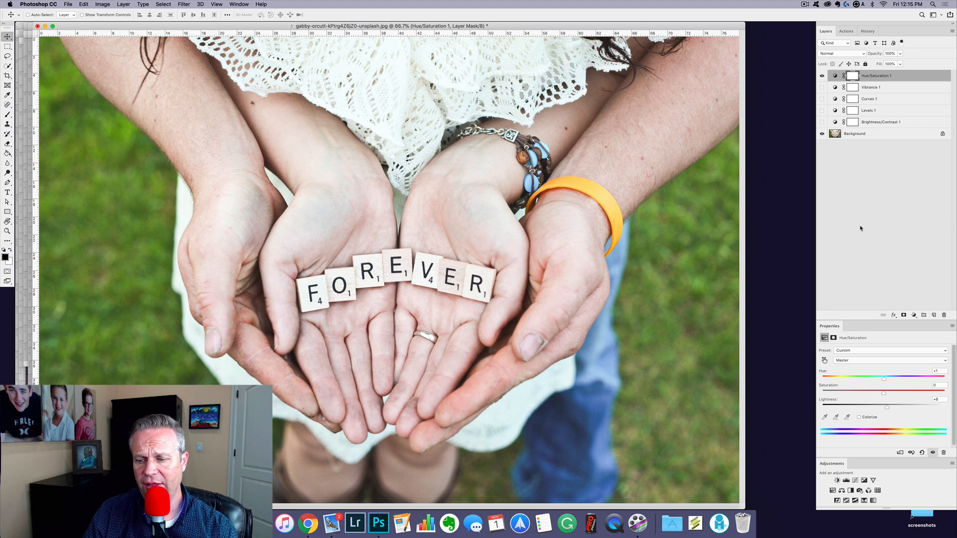
# Add a Color Balance layer with Hue/Saturation hidden, and set midtones to Cyan/Red -9, Magenta/Green +46 and Yellow/Blue +46.
pyautogui.click(846, 492)
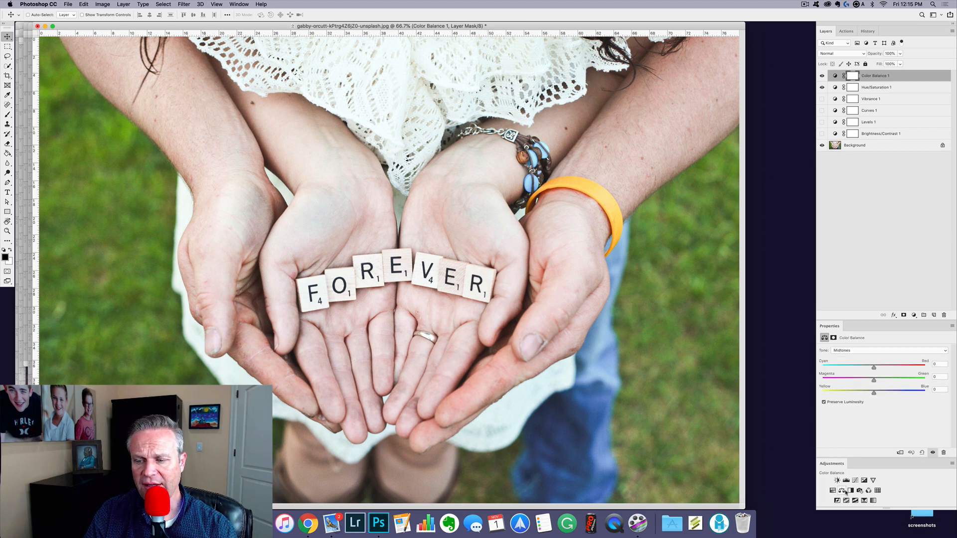
pyautogui.click(822, 87)
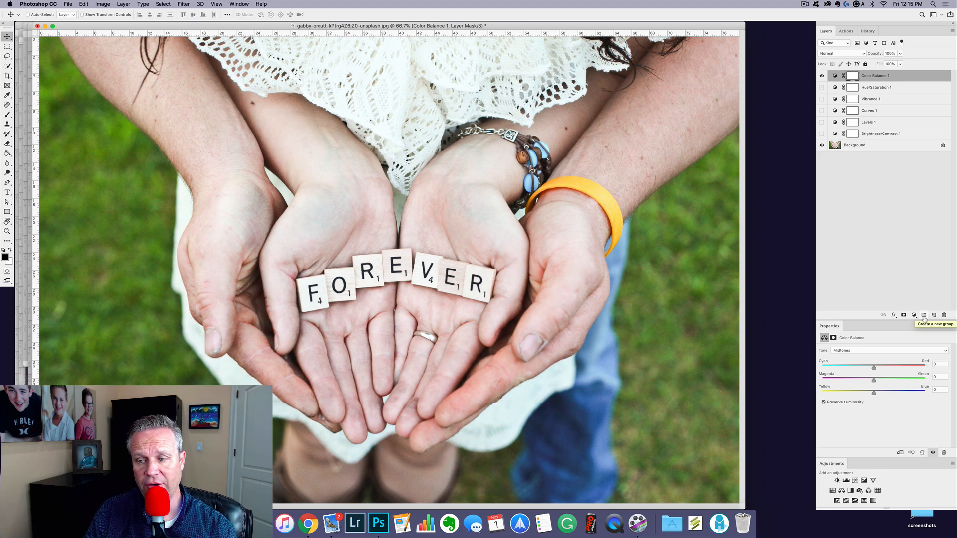
pyautogui.moveTo(873, 369); pyautogui.dragTo(898, 395)
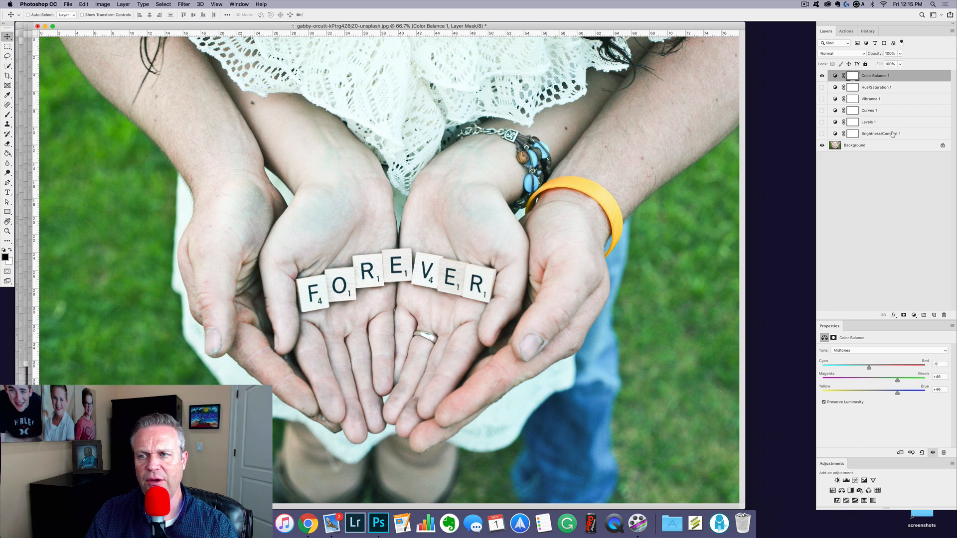
# Delete all six adjustment layers from the FOREVER photo, leaving only the Background layer.
pyautogui.press('BackSpace')
pyautogui.press('BackSpace')
pyautogui.press('BackSpace')
pyautogui.press('BackSpace')
pyautogui.press('BackSpace')
pyautogui.press('BackSpace')
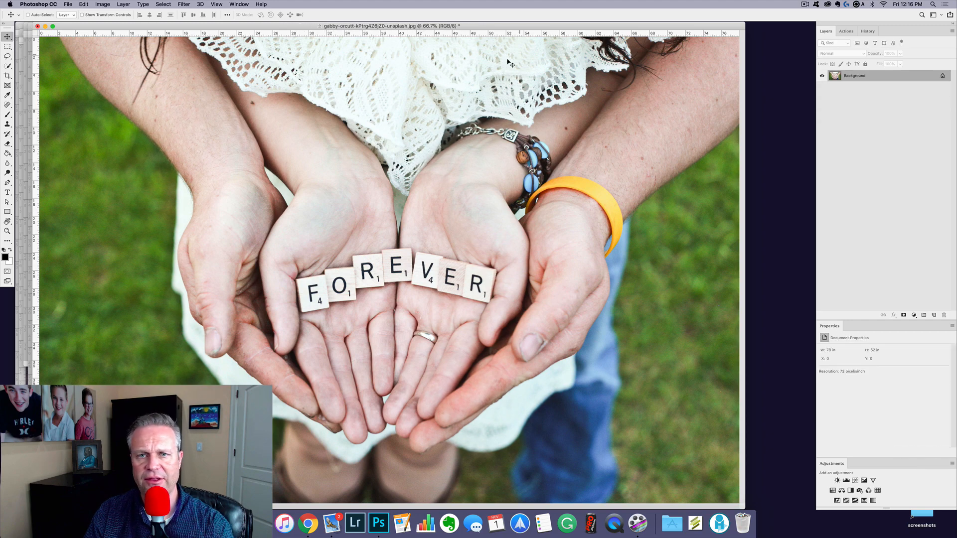
# Move the FOREVER photo's window aside and bring the backlit kissing couple photo forward, repositioning its window.
pyautogui.moveTo(461, 26); pyautogui.dragTo(635, 324)
pyautogui.click(394, 60)
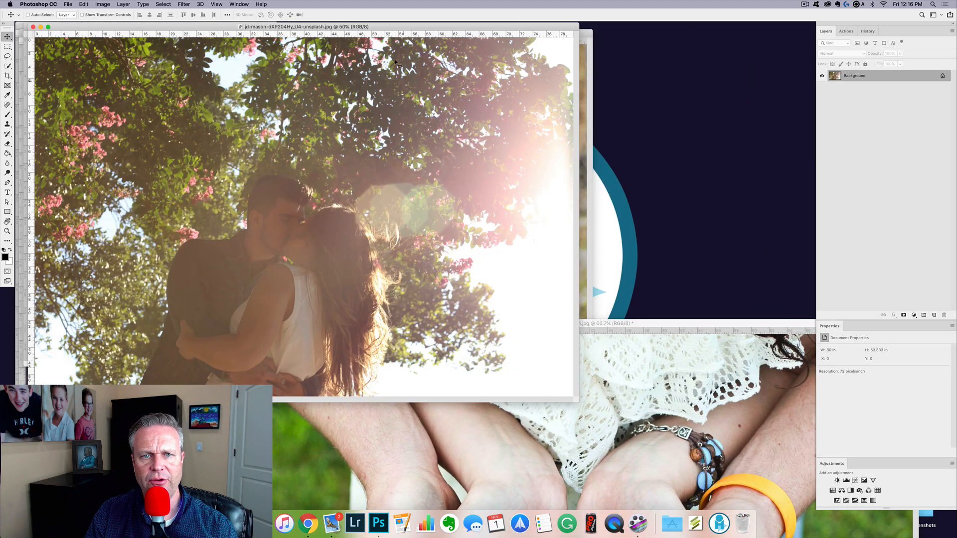
pyautogui.moveTo(385, 29); pyautogui.dragTo(522, 45)
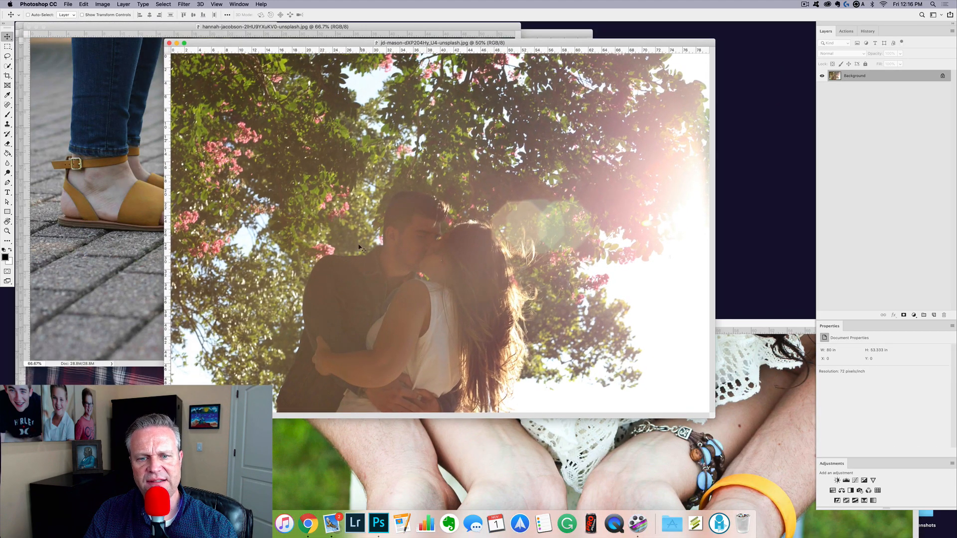
# Add a Brightness/Contrast adjustment layer to the couple photo, with Contrast at 100 and Brightness slightly raised.
pyautogui.click(837, 481)
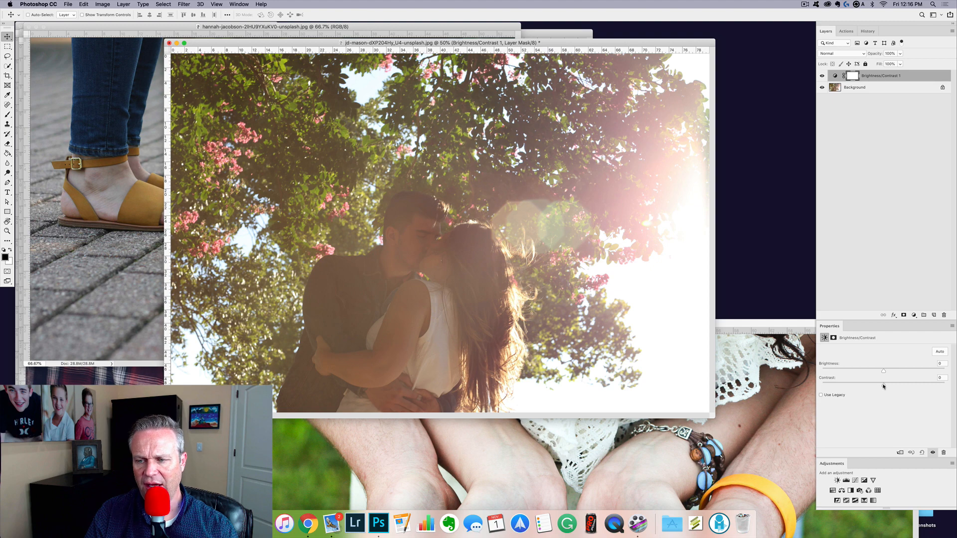
pyautogui.moveTo(883, 386); pyautogui.dragTo(944, 385)
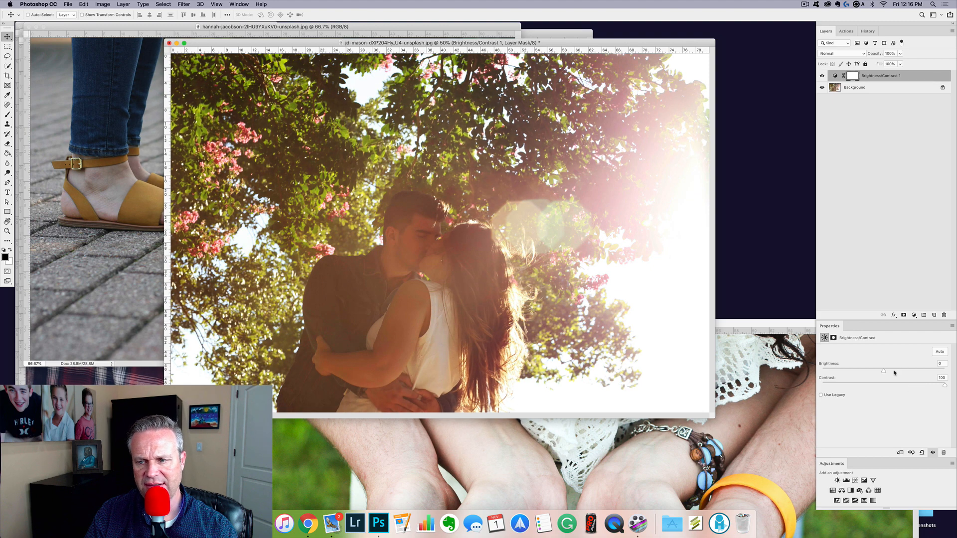
pyautogui.moveTo(882, 372); pyautogui.dragTo(885, 373)
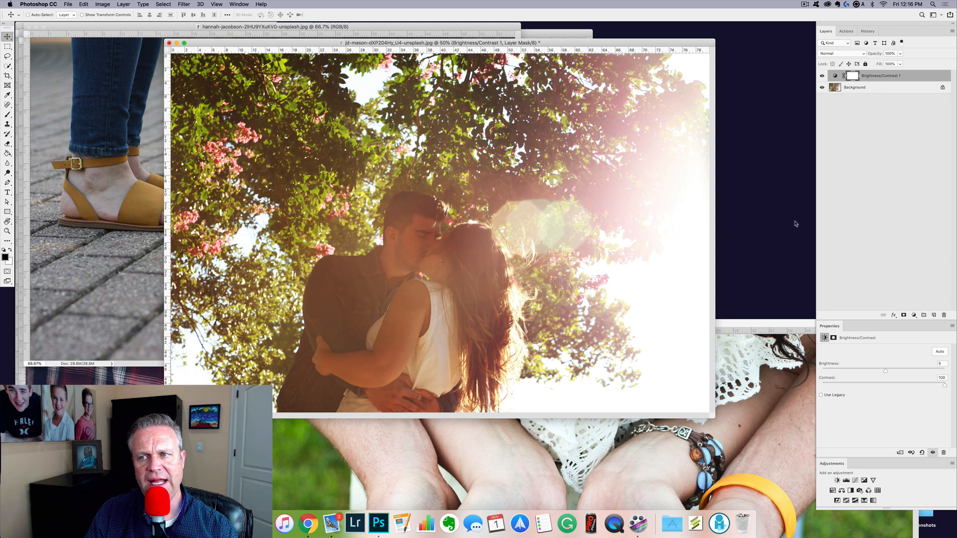
# Add a Curves adjustment layer with a steep S-curve mapping input 172 to 227 and 73 to 24, and compare it with the original photo.
pyautogui.click(855, 480)
pyautogui.moveTo(953, 397); pyautogui.dragTo(952, 419)
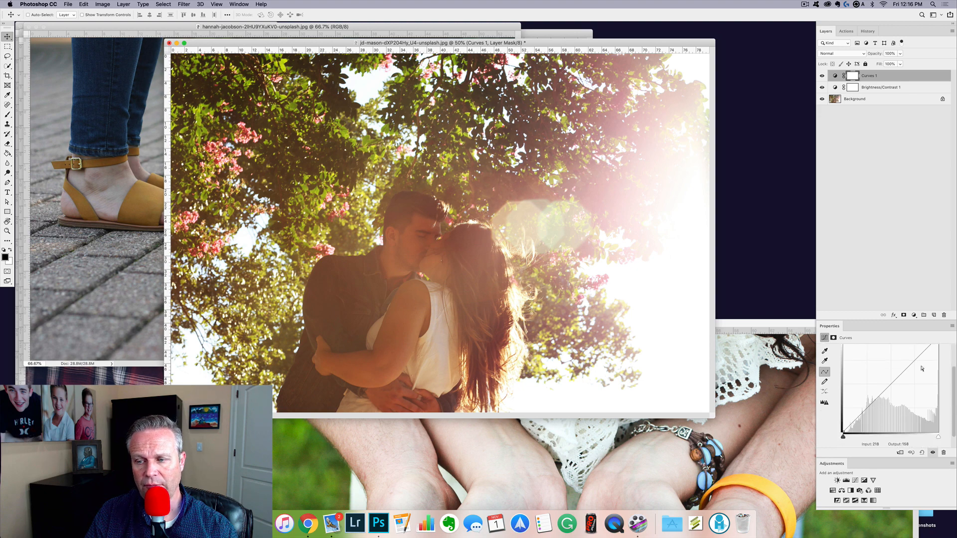
pyautogui.moveTo(915, 358); pyautogui.dragTo(907, 347)
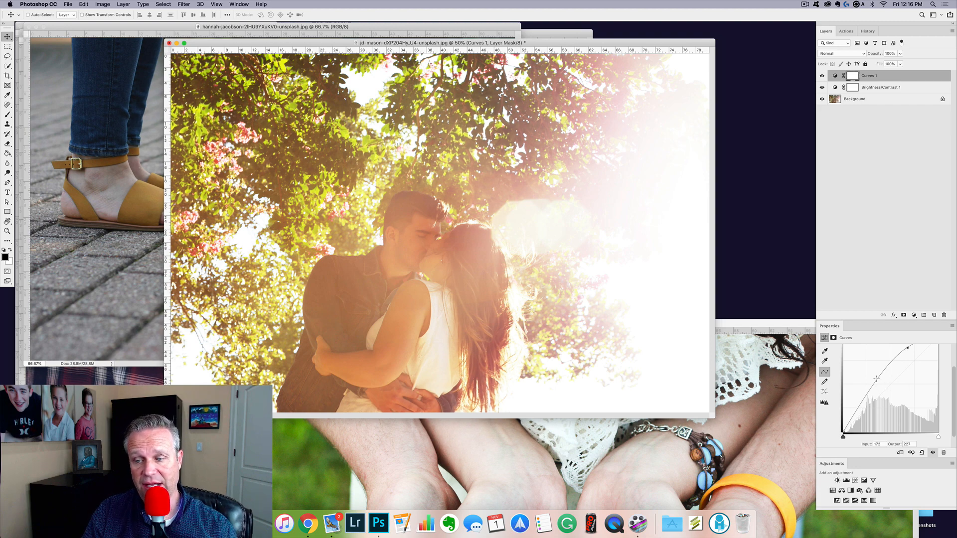
pyautogui.moveTo(858, 413); pyautogui.dragTo(870, 423)
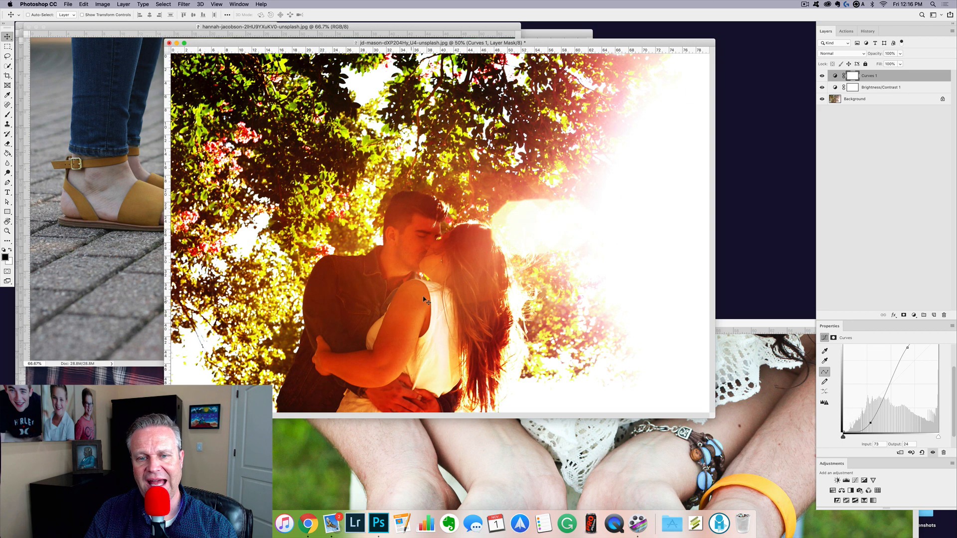
pyautogui.keyDown('alt'); pyautogui.click(822, 99); pyautogui.keyUp('alt')
pyautogui.keyDown('alt'); pyautogui.click(822, 99); pyautogui.keyUp('alt')
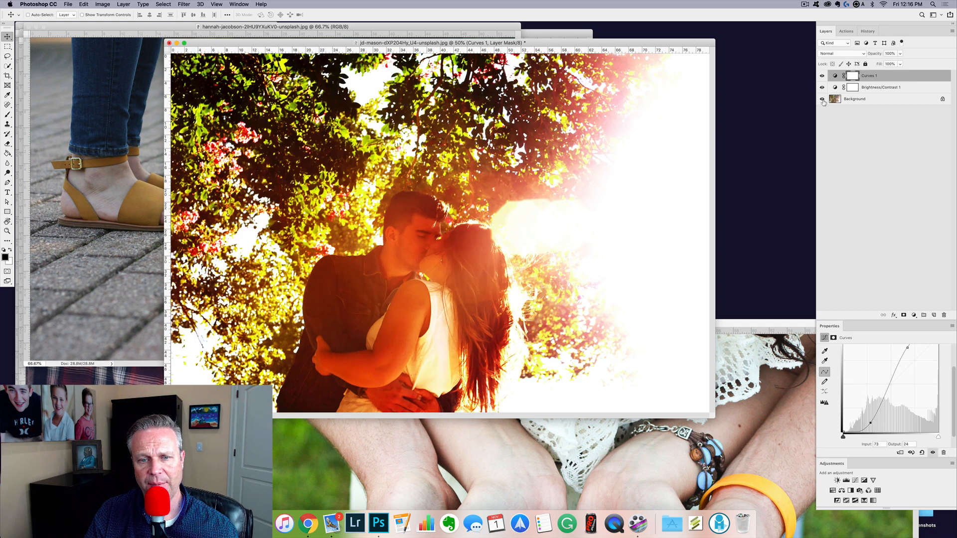
# Compare the couple photo with and without its Curves and Brightness/Contrast adjustments.
pyautogui.keyDown('alt'); pyautogui.click(822, 99); pyautogui.keyUp('alt')
pyautogui.keyDown('alt'); pyautogui.click(822, 99); pyautogui.keyUp('alt')
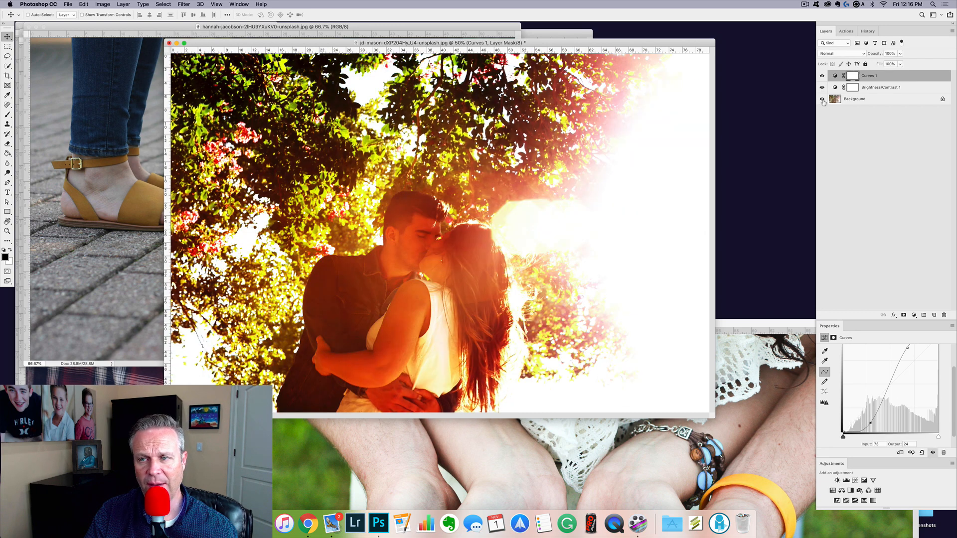
pyautogui.keyDown('alt'); pyautogui.click(822, 100); pyautogui.keyUp('alt')
pyautogui.keyDown('alt'); pyautogui.click(822, 100); pyautogui.keyUp('alt')
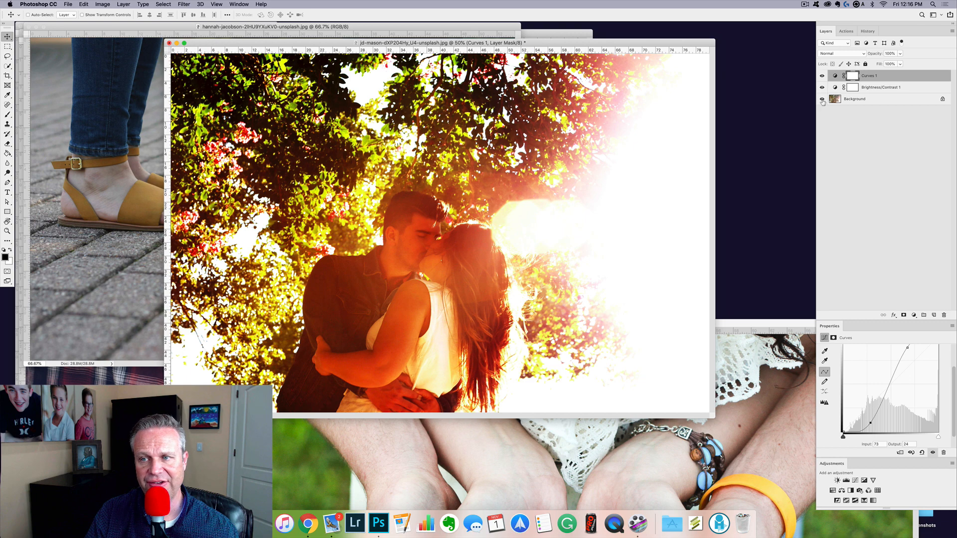
pyautogui.keyDown('alt'); pyautogui.click(822, 99); pyautogui.keyUp('alt')
pyautogui.keyDown('alt'); pyautogui.click(822, 99); pyautogui.keyUp('alt')
pyautogui.keyDown('alt'); pyautogui.click(822, 99); pyautogui.keyUp('alt')
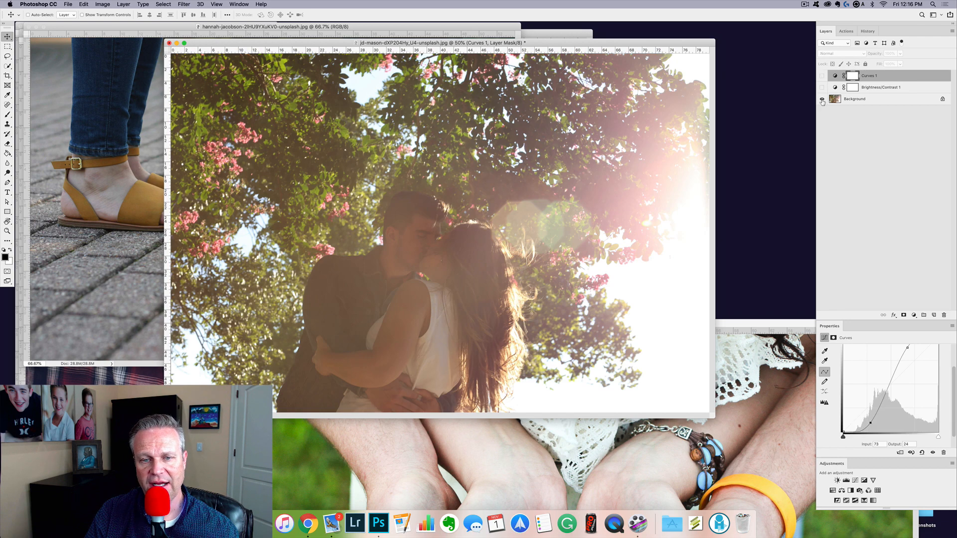
pyautogui.keyDown('alt'); pyautogui.click(822, 99); pyautogui.keyUp('alt')
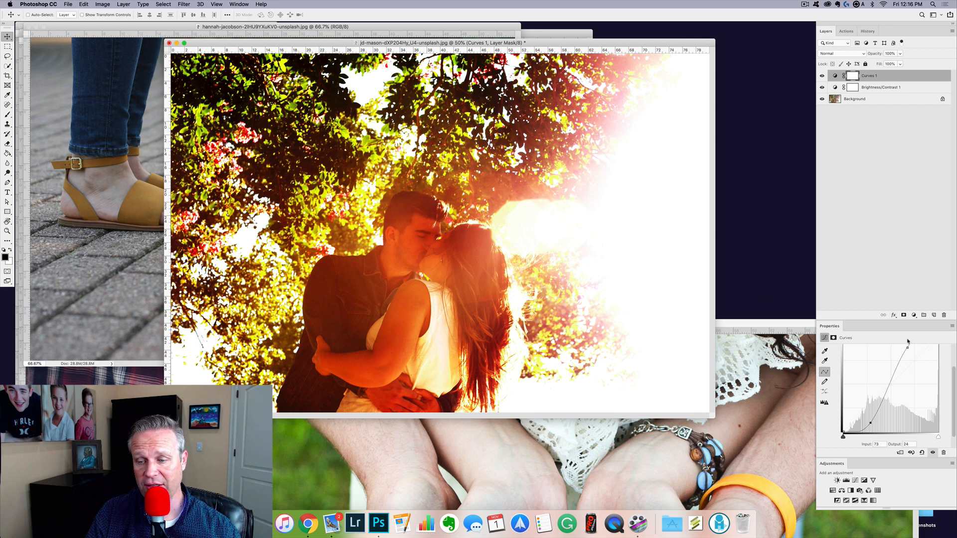
# Add two Color Balance layers to the couple photo's midtones: Cyan-Red -87 with Yellow-Blue +75, and Cyan-Red -29 with Yellow-Blue +15.
pyautogui.click(841, 490)
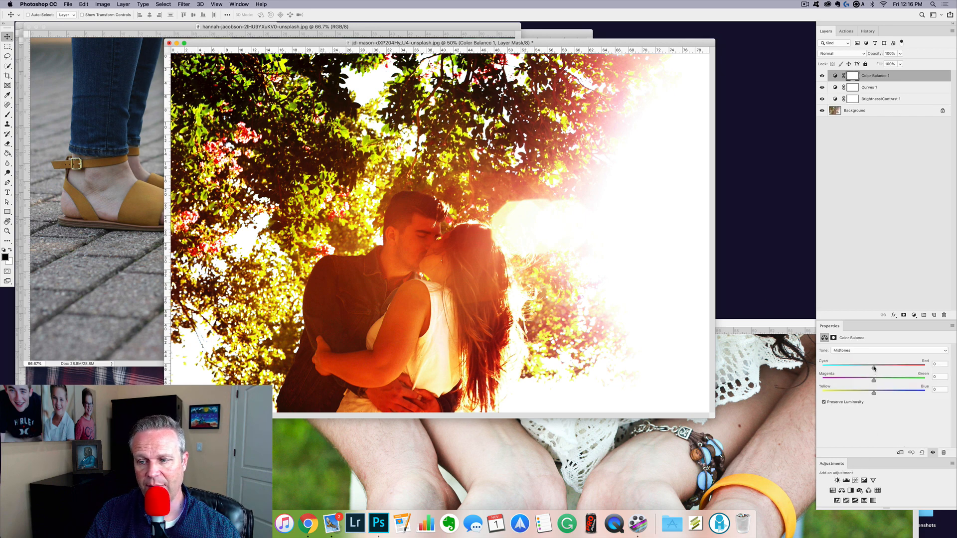
pyautogui.moveTo(873, 368); pyautogui.dragTo(912, 401)
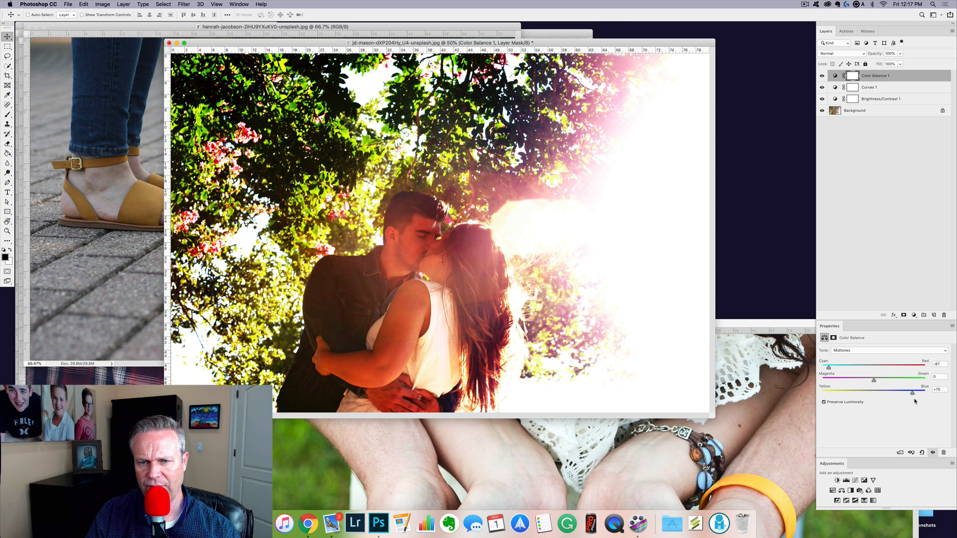
pyautogui.click(843, 491)
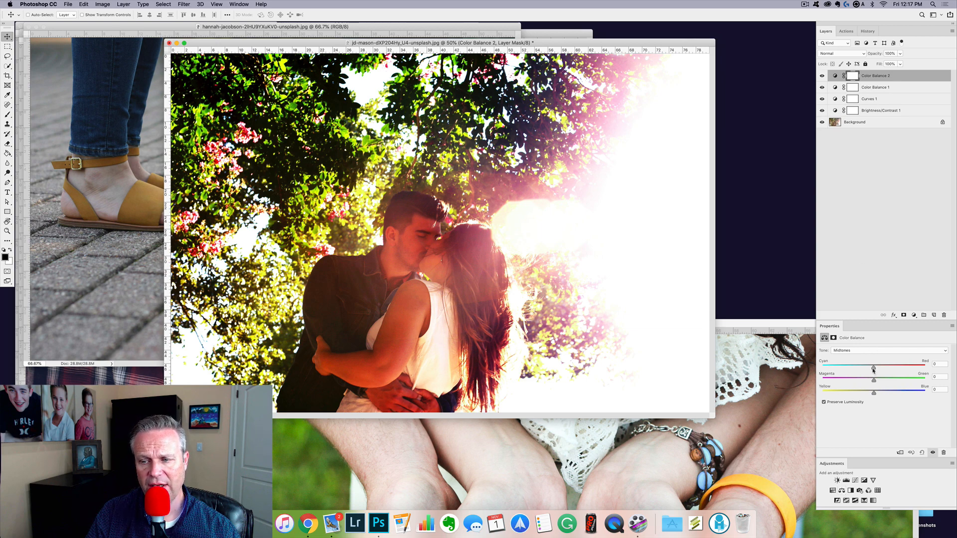
pyautogui.moveTo(872, 369)
pyautogui.mouseDown()
pyautogui.moveTo(856, 369)
pyautogui.moveTo(892, 394)
pyautogui.moveTo(858, 371)
pyautogui.mouseUp()
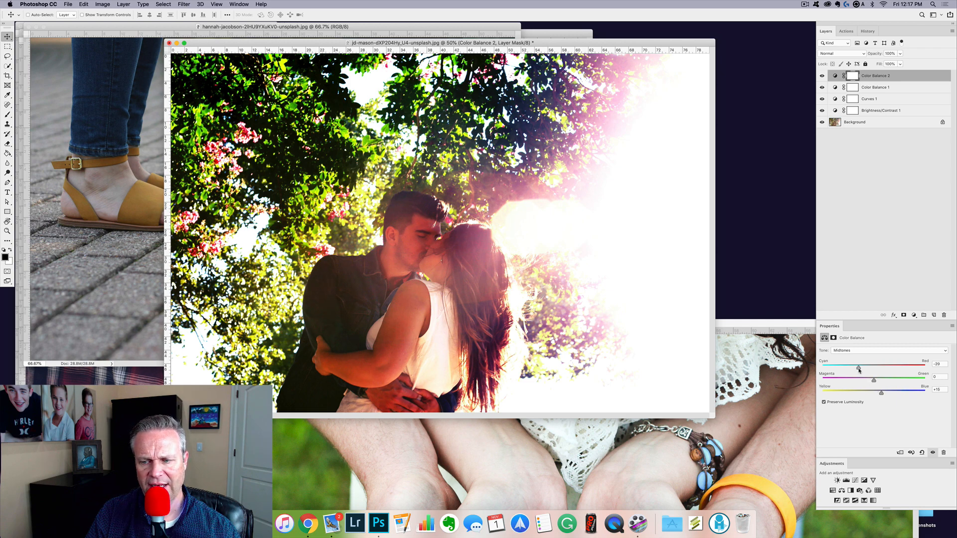
# Add a second Brightness/Contrast layer to the couple photo with Brightness 53, and compare the result with the original.
pyautogui.click(836, 480)
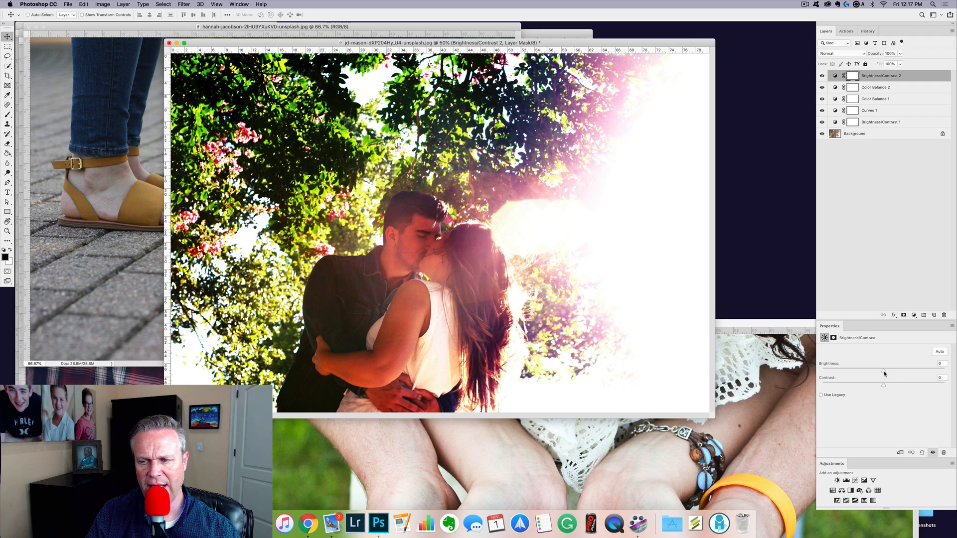
pyautogui.moveTo(883, 372); pyautogui.dragTo(897, 373)
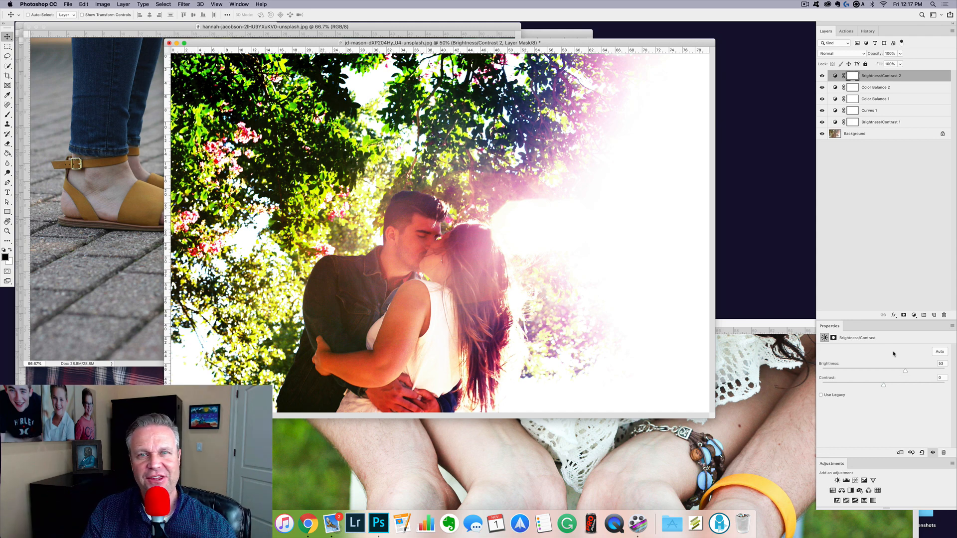
pyautogui.keyDown('alt'); pyautogui.click(823, 134); pyautogui.keyUp('alt')
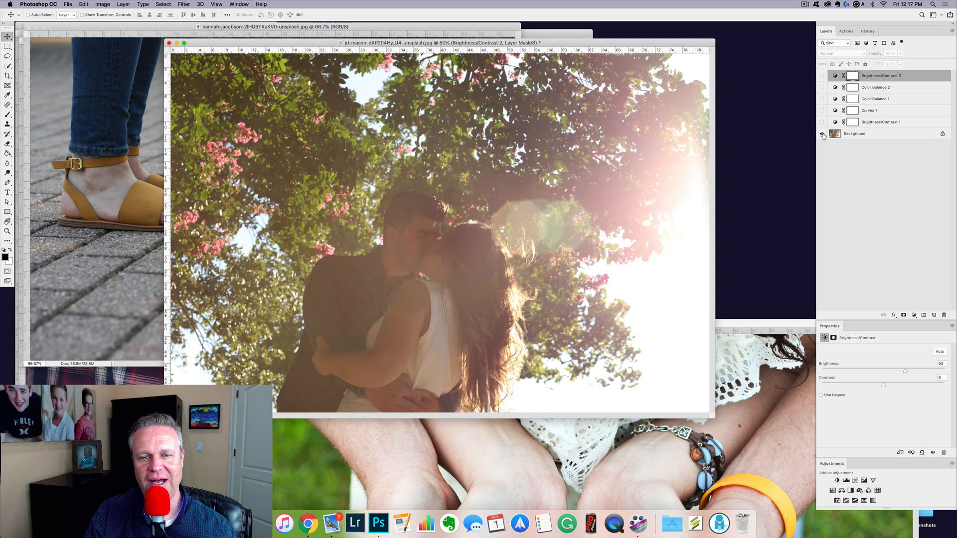
pyautogui.keyDown('alt'); pyautogui.click(822, 134); pyautogui.keyUp('alt')
pyautogui.keyDown('alt'); pyautogui.click(823, 134); pyautogui.keyUp('alt')
pyautogui.keyDown('alt'); pyautogui.click(822, 134); pyautogui.keyUp('alt')
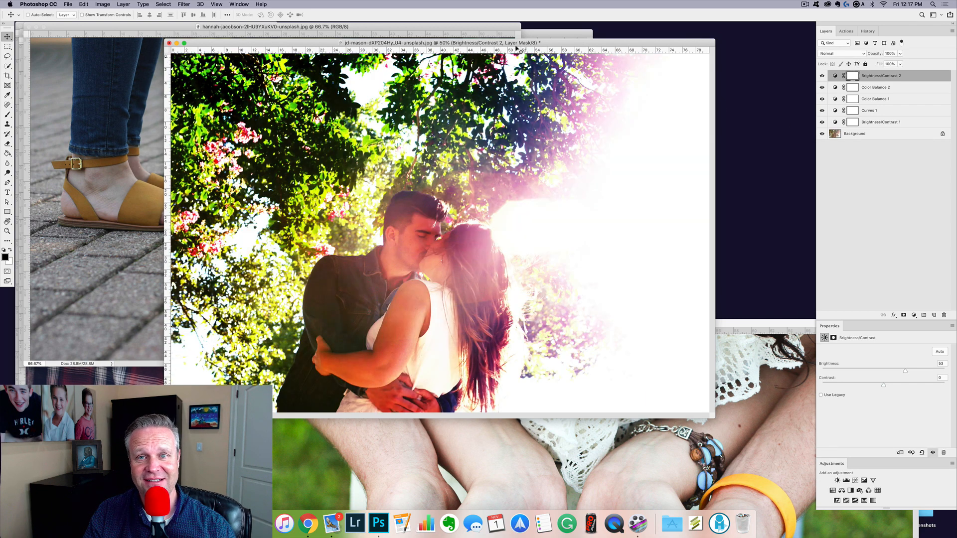
# Move the couple photo aside, bring the shoes photo forward, and add a Brightness/Contrast adjustment layer with Brightness at 90.
pyautogui.moveTo(513, 43); pyautogui.dragTo(717, 217)
pyautogui.moveTo(434, 28); pyautogui.dragTo(648, 73)
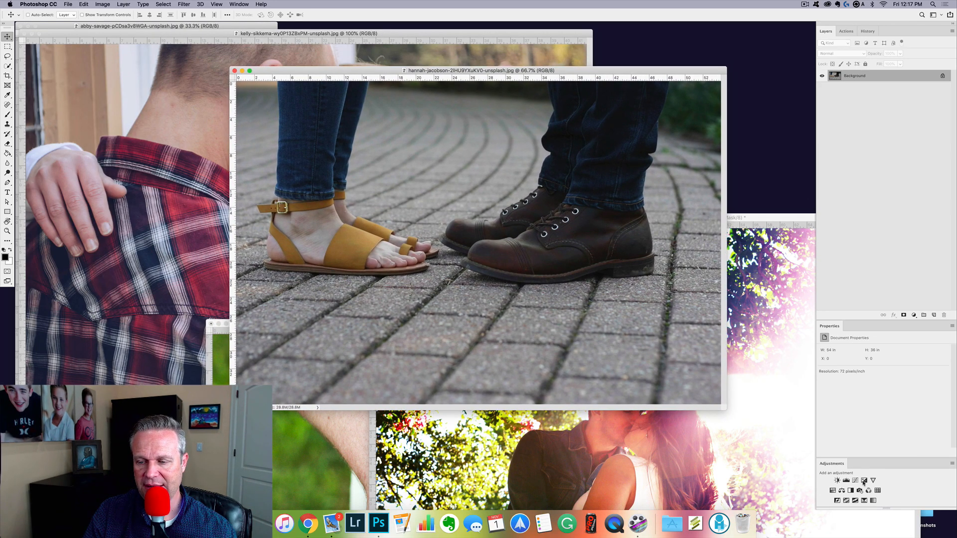
pyautogui.click(837, 480)
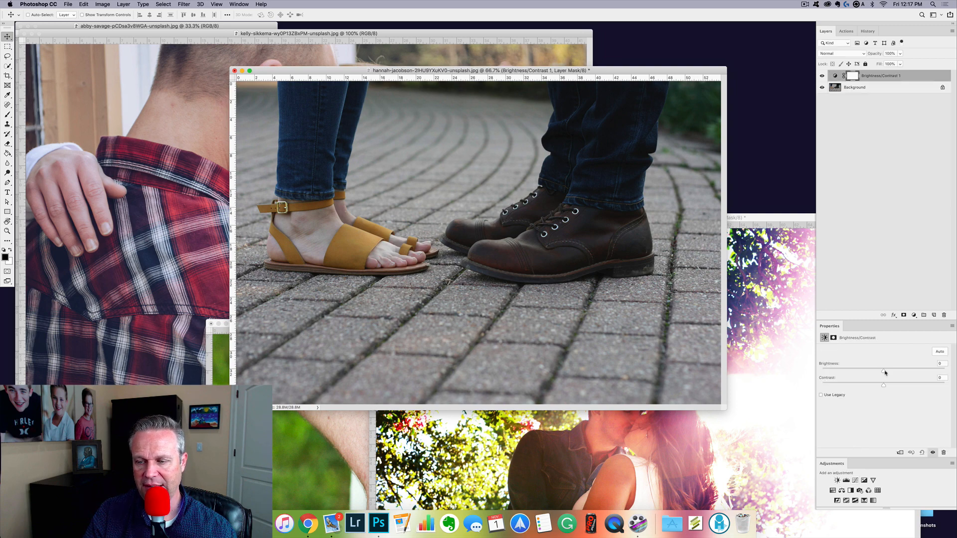
pyautogui.moveTo(884, 372); pyautogui.dragTo(919, 376)
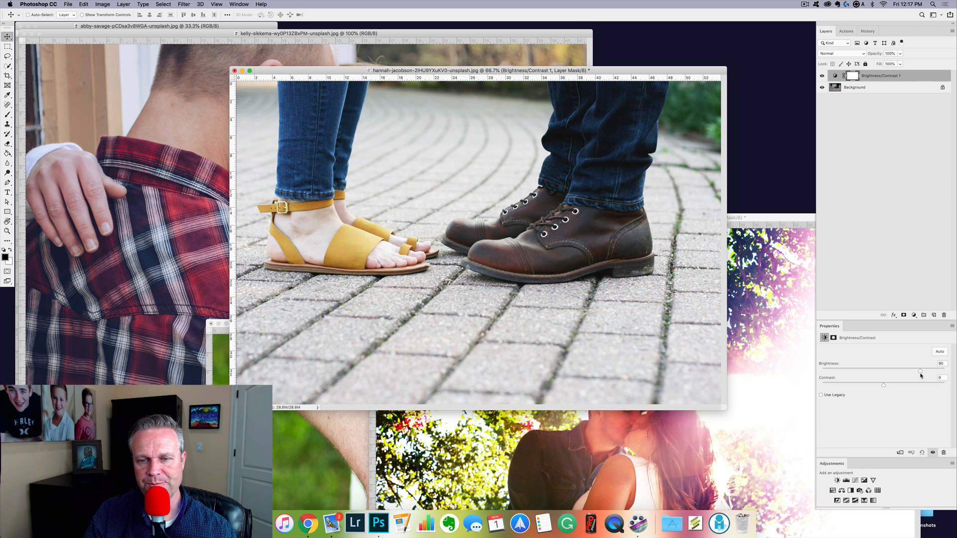
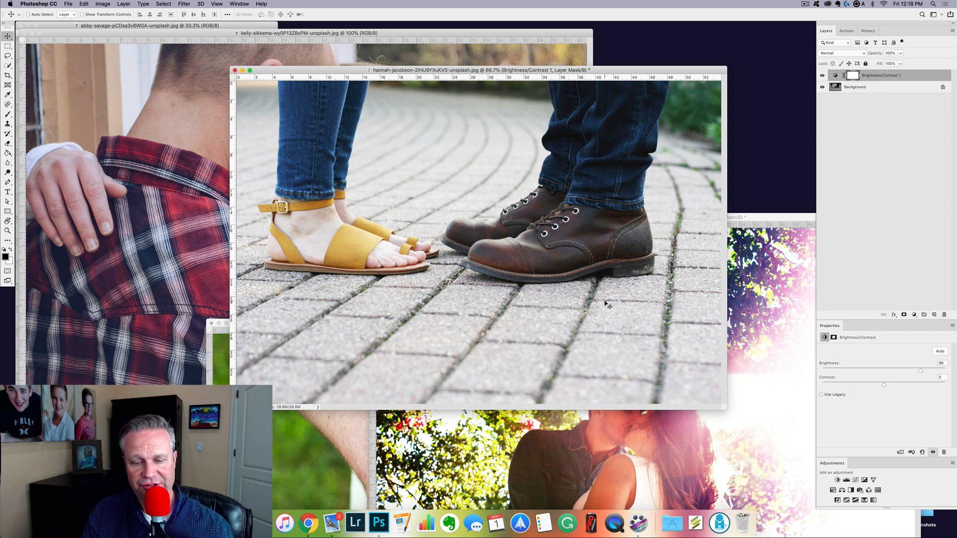
# Try masking the brightening off the foreground bricks with a black brush at 100% opacity, and undo the painting.
pyautogui.press('b')
pyautogui.moveTo(502, 321); pyautogui.dragTo(435, 325)
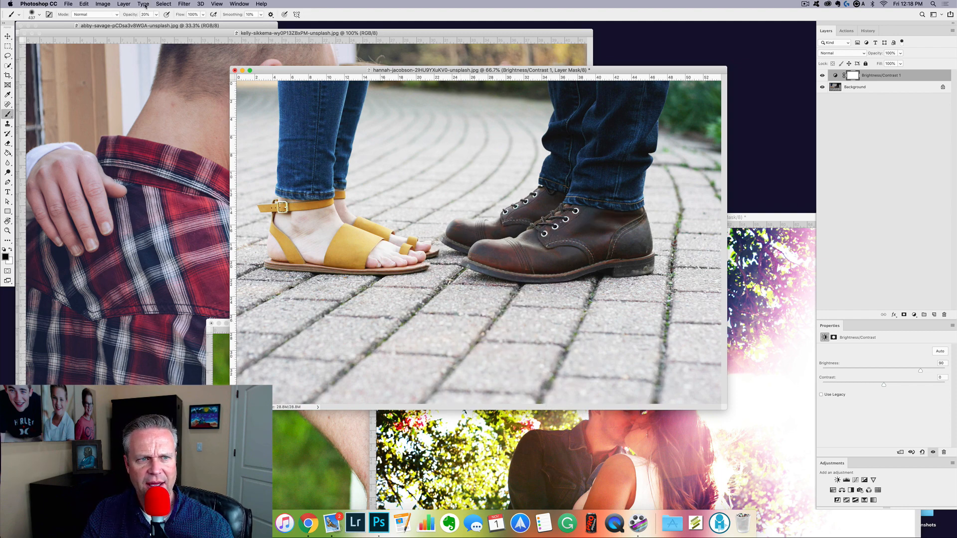
pyautogui.moveTo(129, 18); pyautogui.dragTo(169, 18)
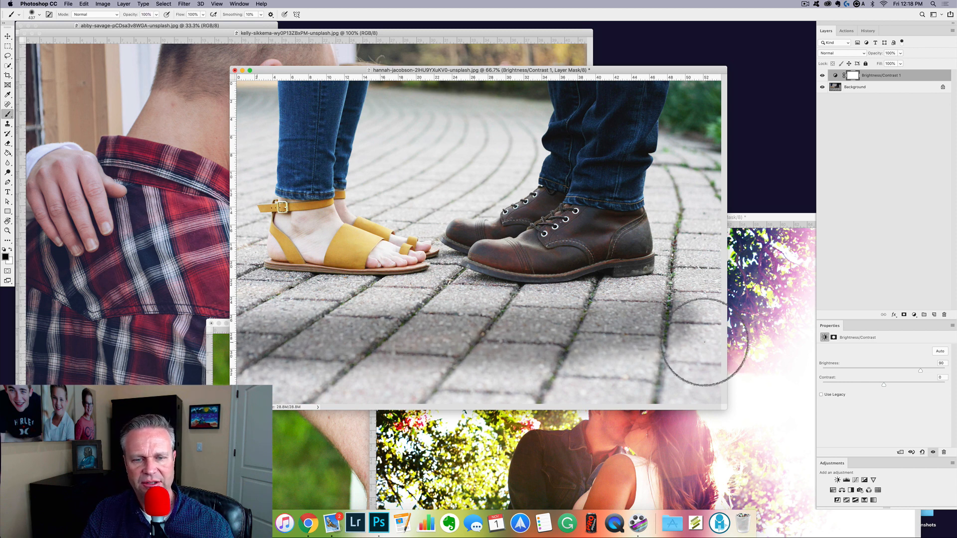
pyautogui.moveTo(351, 344)
pyautogui.mouseDown()
pyautogui.moveTo(750, 373)
pyautogui.moveTo(298, 401)
pyautogui.moveTo(262, 380)
pyautogui.moveTo(513, 374)
pyautogui.mouseUp()
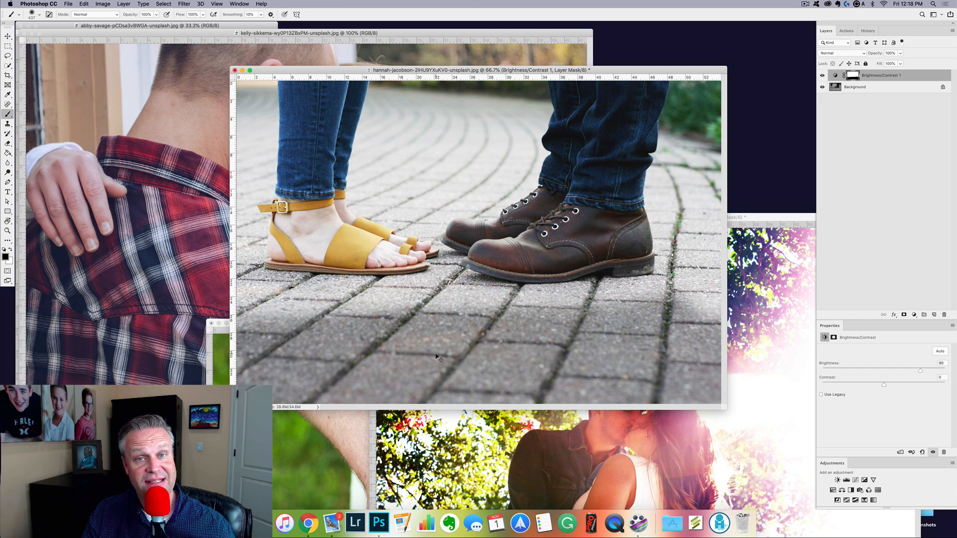
pyautogui.press('super+z')
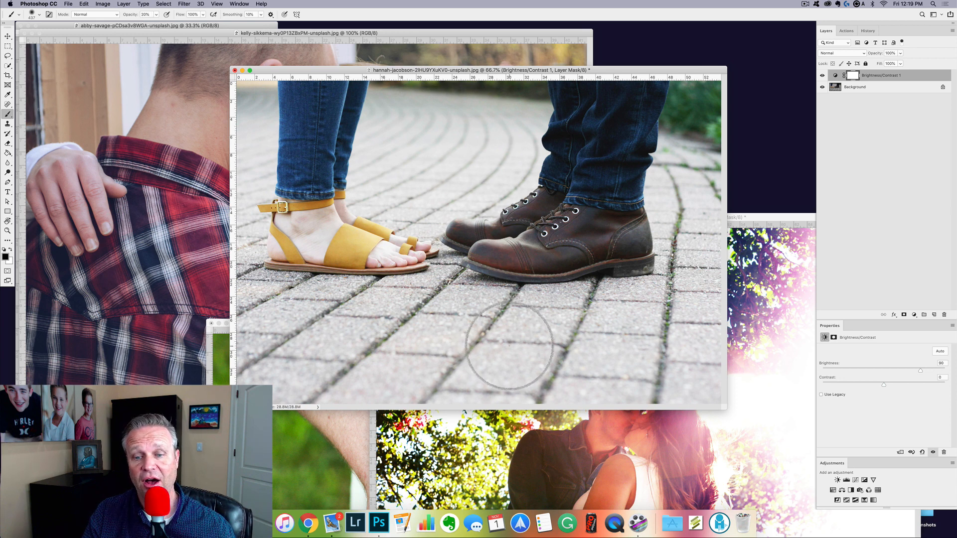
# Paint the foreground bricks on the adjustment's mask with a soft black brush, 1004 px in size, 0% hardness and 20% opacity.
pyautogui.moveTo(513, 347); pyautogui.dragTo(583, 348)
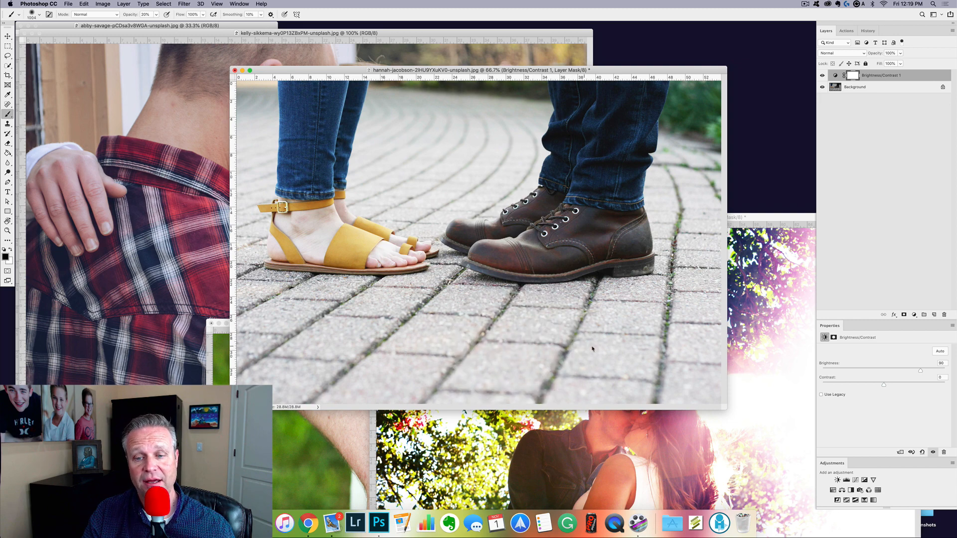
pyautogui.rightClick(603, 311)
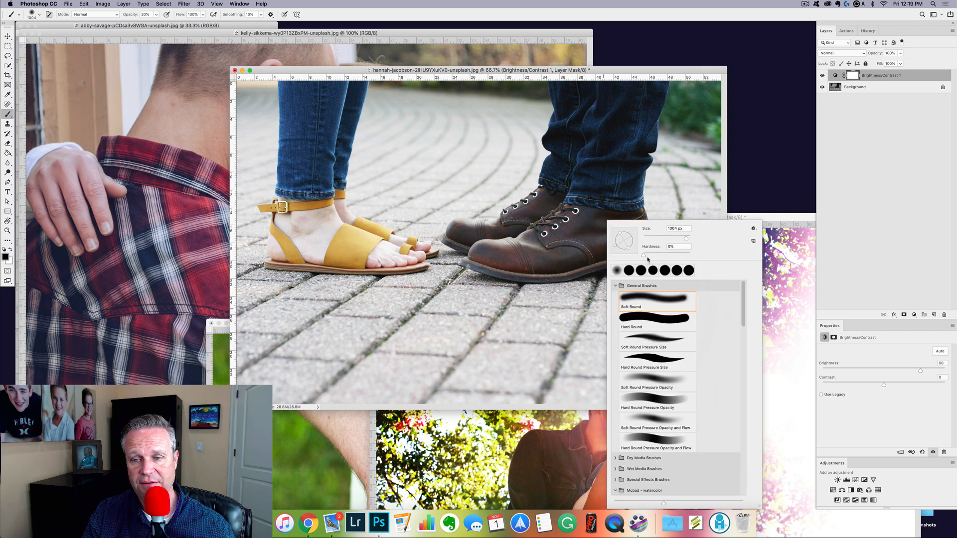
pyautogui.click(337, 361)
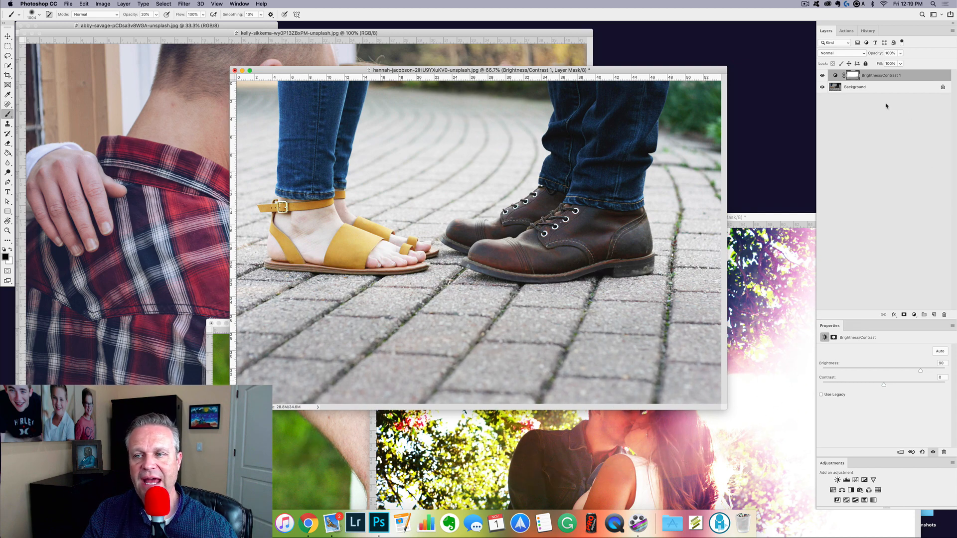
# Switch the layer list to large thumbnails and compare the shoes photo with and without the masked Brightness/Contrast layer.
pyautogui.rightClick(860, 110)
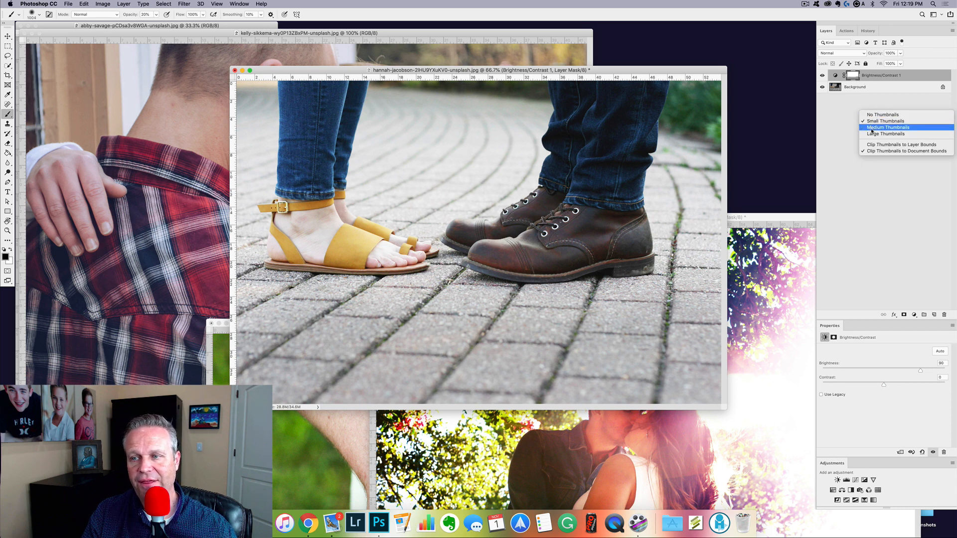
pyautogui.click(871, 134)
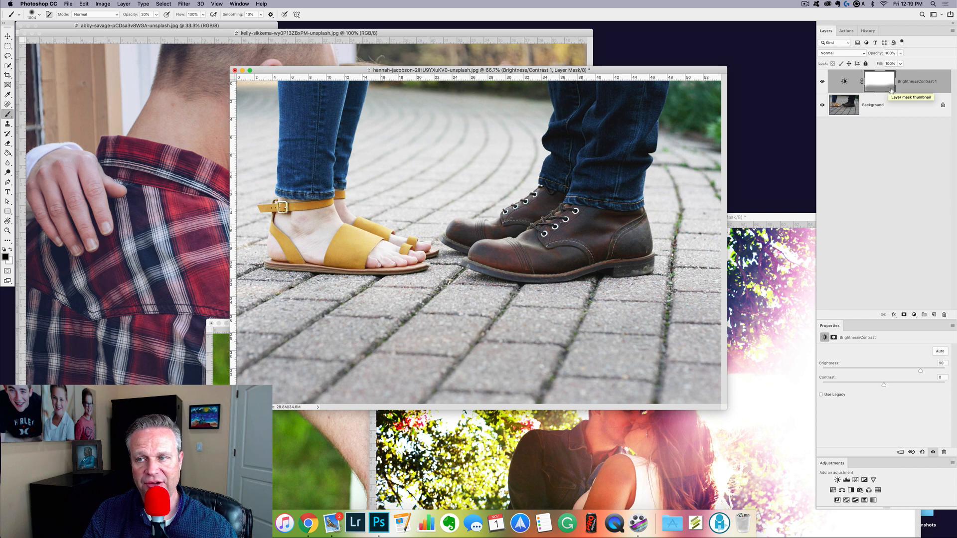
pyautogui.click(933, 452)
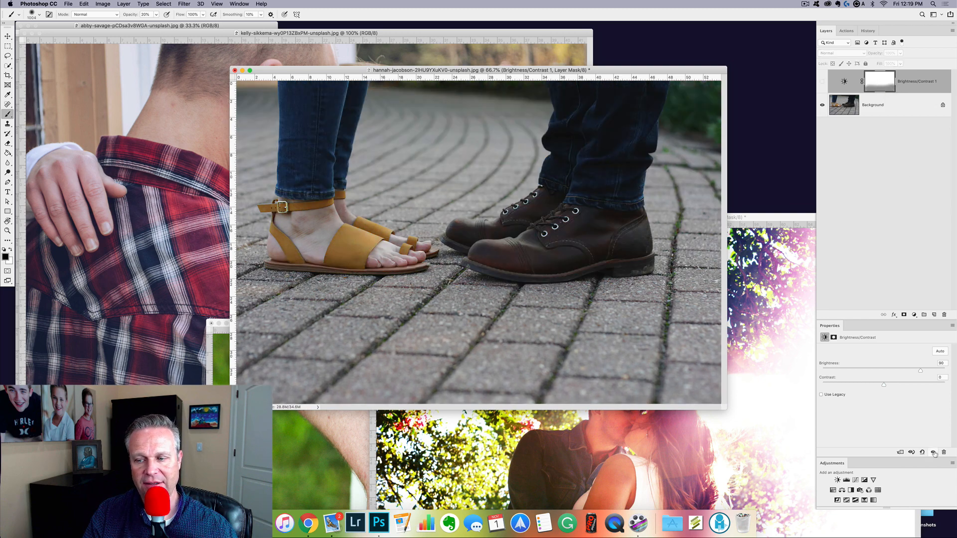
pyautogui.click(933, 452)
pyautogui.click(933, 453)
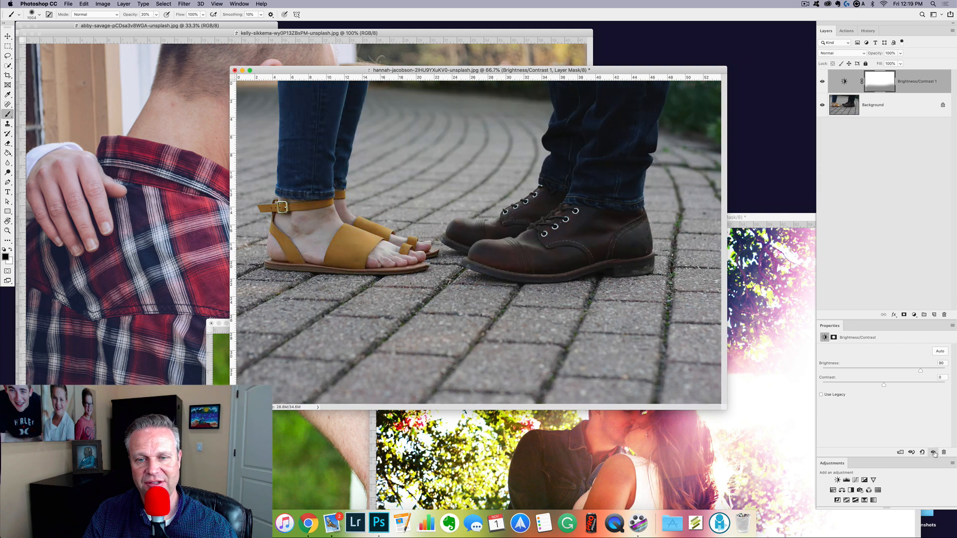
pyautogui.click(934, 453)
# Disable and re-enable the Brightness/Contrast layer's mask twice to compare the foreground bricks with and without masking.
pyautogui.rightClick(882, 84)
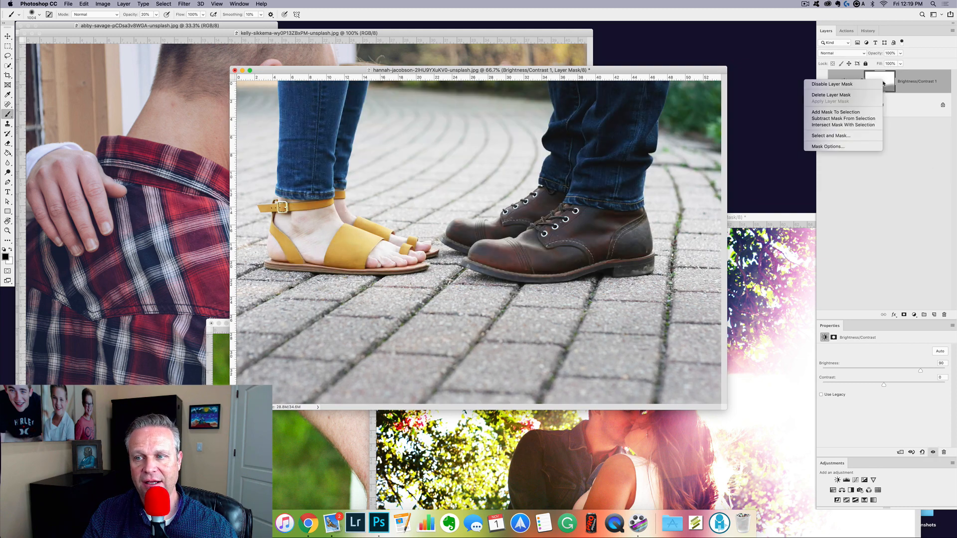
pyautogui.click(868, 85)
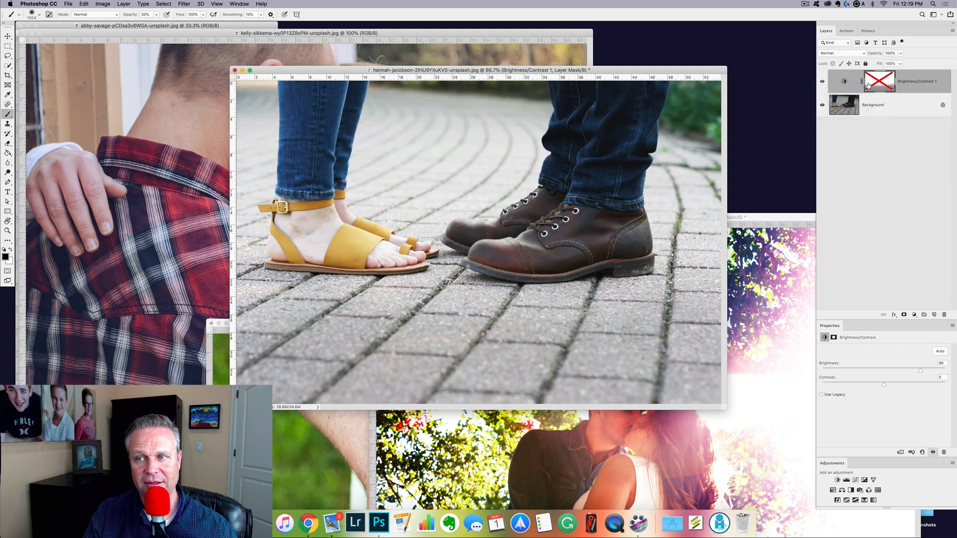
pyautogui.rightClick(868, 85)
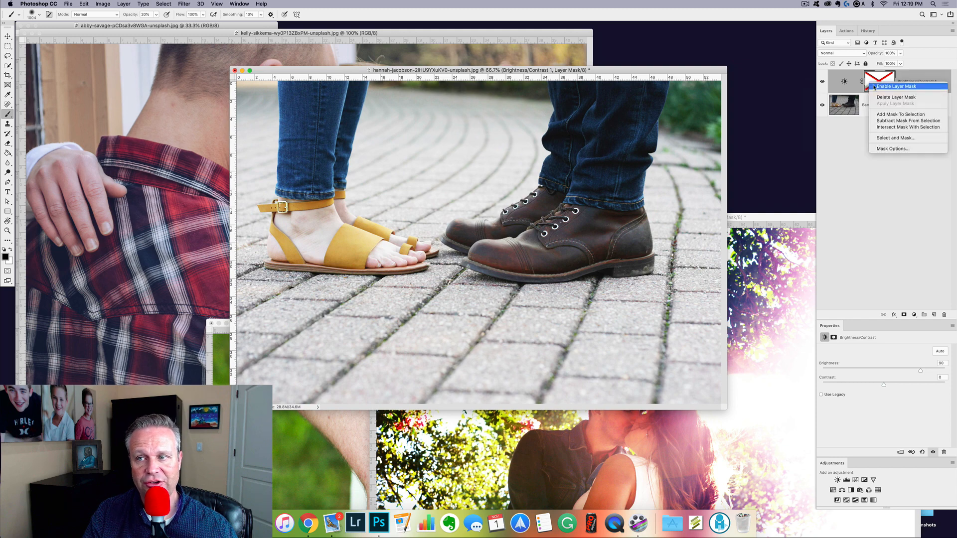
pyautogui.click(875, 87)
pyautogui.rightClick(878, 86)
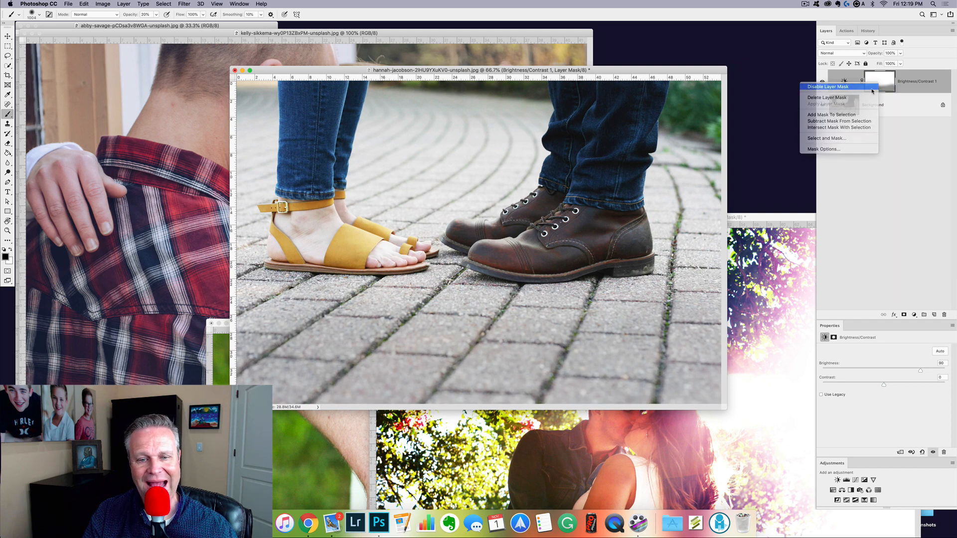
pyautogui.click(873, 87)
pyautogui.rightClick(879, 87)
pyautogui.click(872, 87)
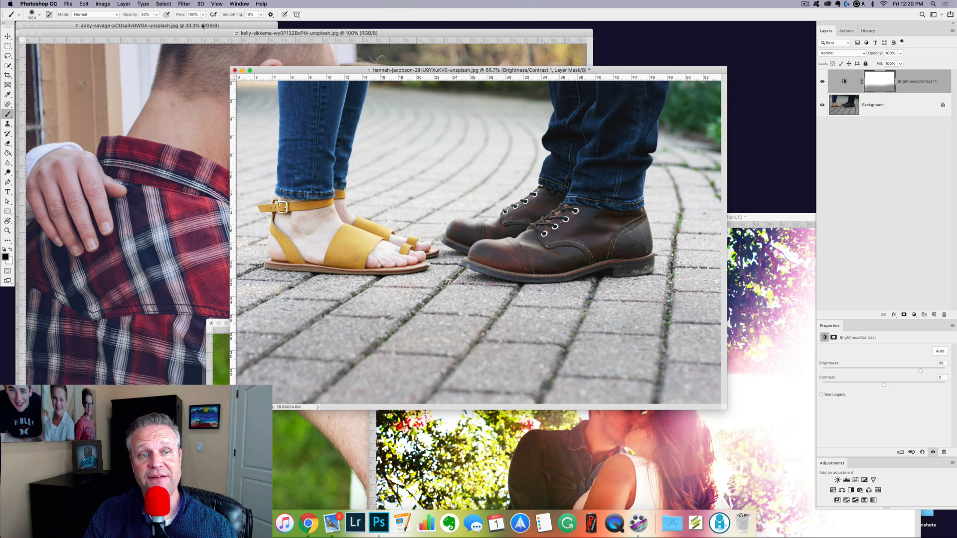
# Bring the photo of the hand with the ring forward and add a Vibrance adjustment layer with Saturation at -35.
pyautogui.moveTo(203, 25); pyautogui.dragTo(515, 32)
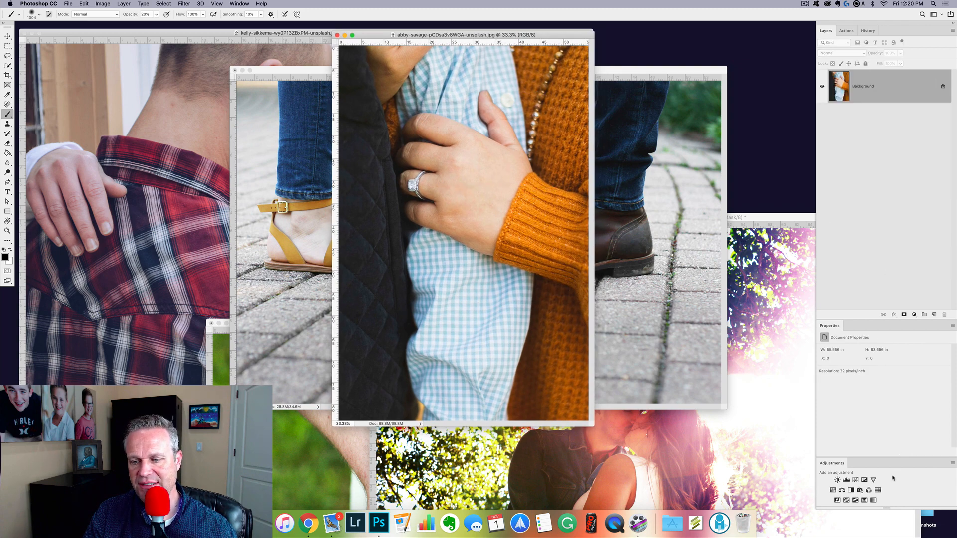
pyautogui.click(873, 480)
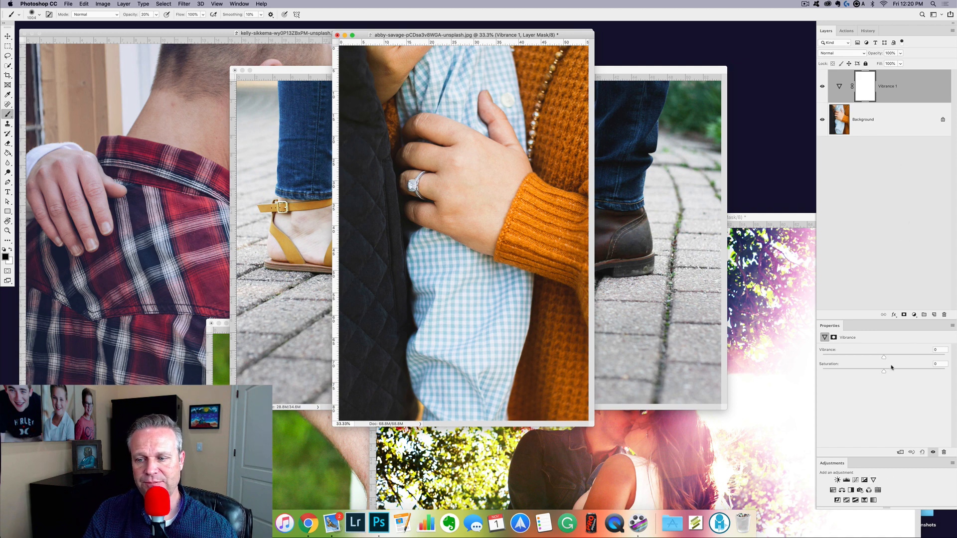
pyautogui.moveTo(883, 373); pyautogui.dragTo(857, 378)
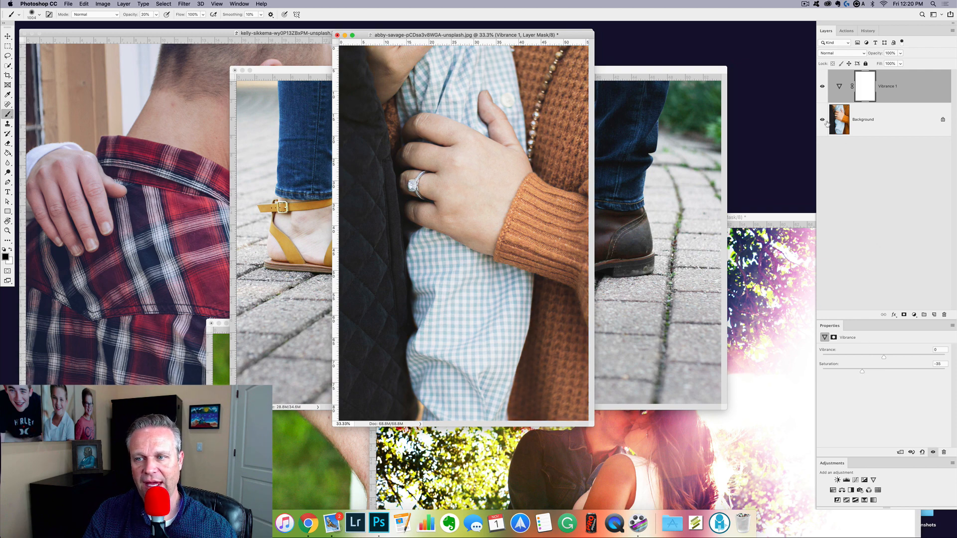
# Compare the hand photo with and without its Vibrance adjustment layer by toggling layer visibility.
pyautogui.keyDown('alt'); pyautogui.click(821, 120); pyautogui.keyUp('alt')
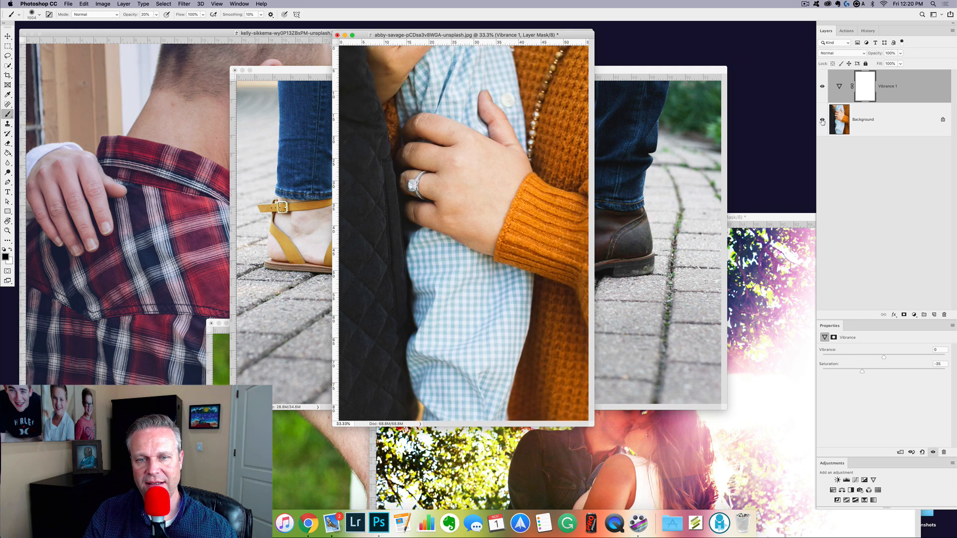
pyautogui.keyDown('alt'); pyautogui.click(821, 120); pyautogui.keyUp('alt')
pyautogui.click(819, 90)
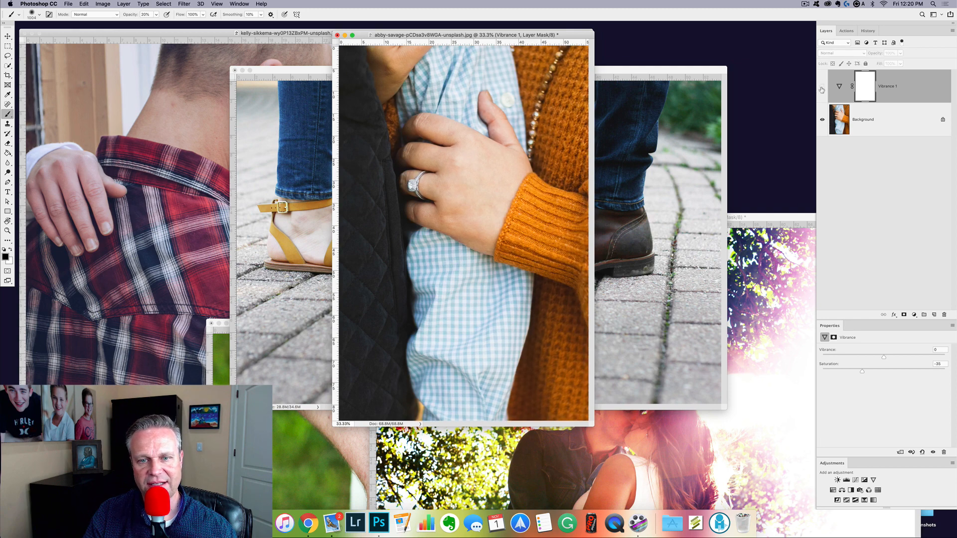
pyautogui.click(821, 88)
pyautogui.click(821, 89)
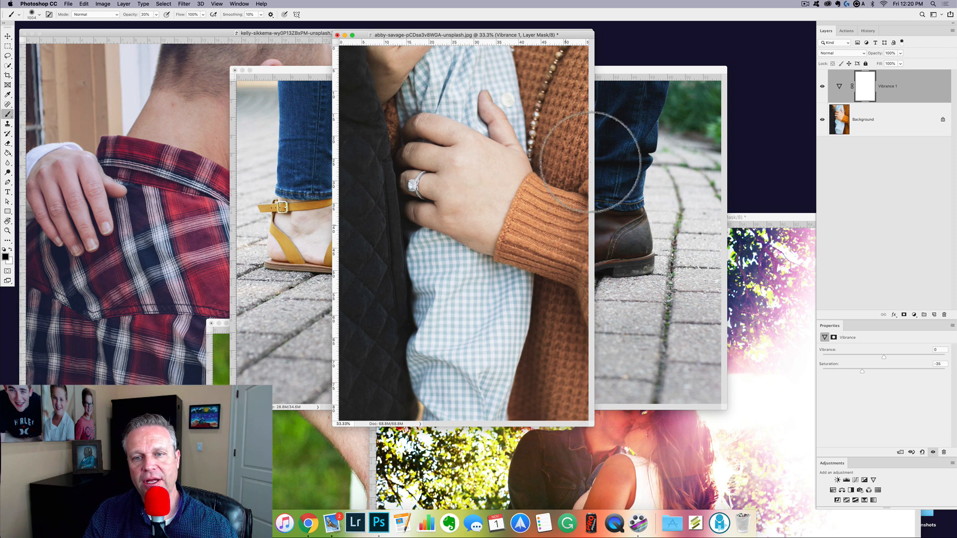
# Add a Brightness/Contrast adjustment layer above Vibrance 1 with Brightness lowered to about -45, and target its layer mask.
pyautogui.click(837, 480)
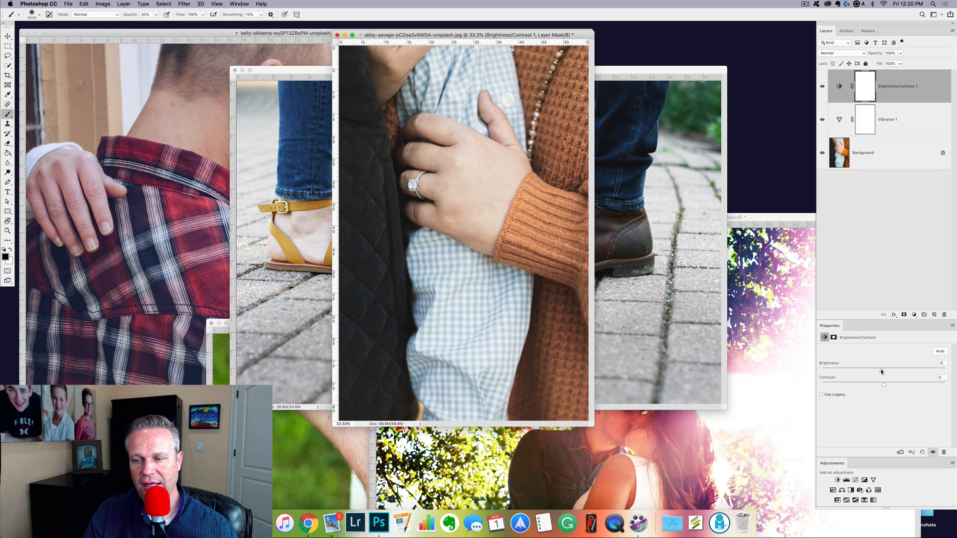
pyautogui.moveTo(881, 371); pyautogui.dragTo(874, 373)
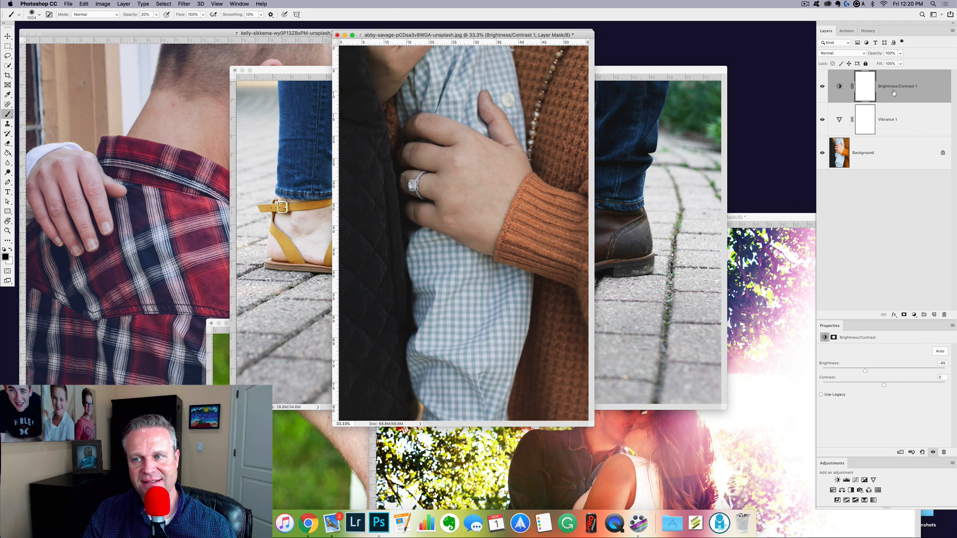
pyautogui.click(838, 86)
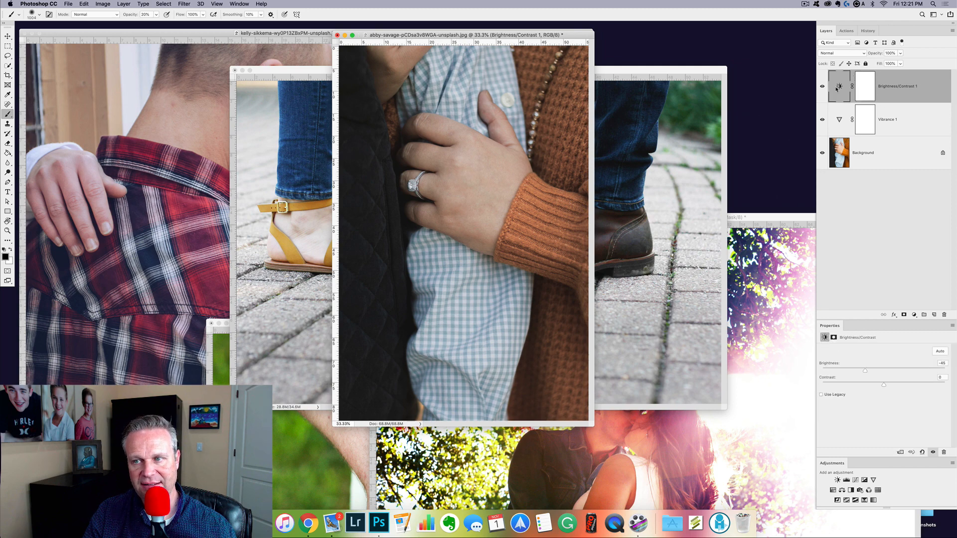
pyautogui.click(863, 89)
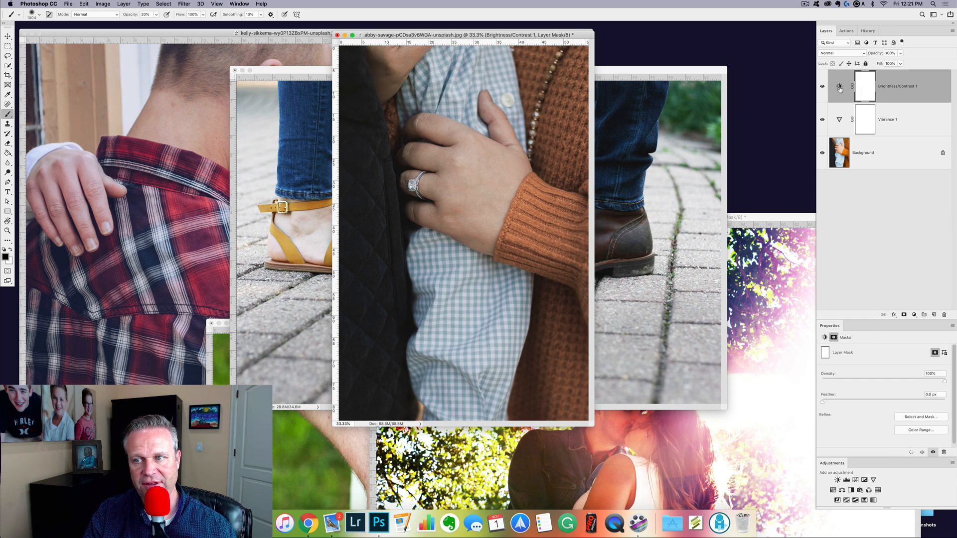
pyautogui.click(839, 88)
pyautogui.click(861, 89)
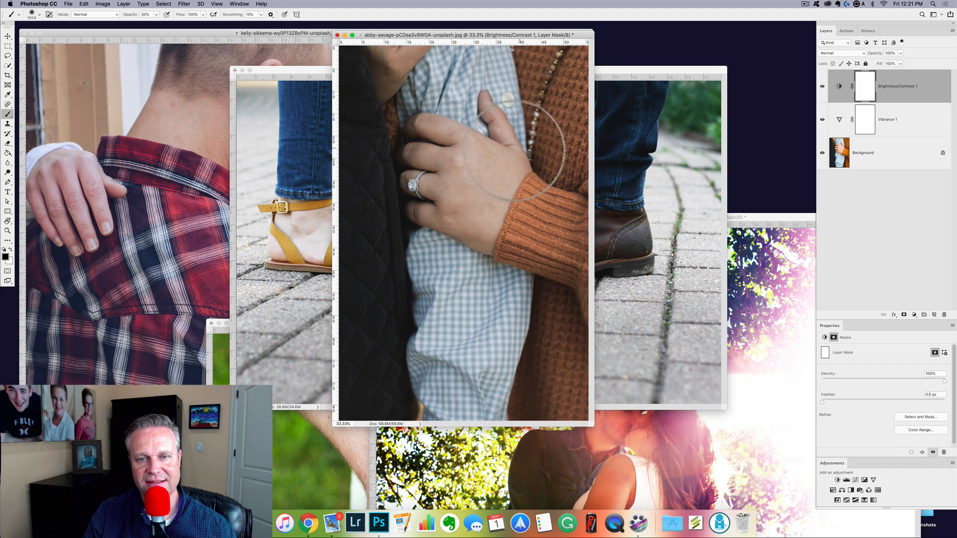
# Paint over the hand and ring on the Brightness/Contrast mask with the soft black brush at 20% opacity.
pyautogui.moveTo(493, 184)
pyautogui.mouseDown()
pyautogui.moveTo(451, 162)
pyautogui.moveTo(445, 191)
pyautogui.moveTo(449, 177)
pyautogui.mouseUp()
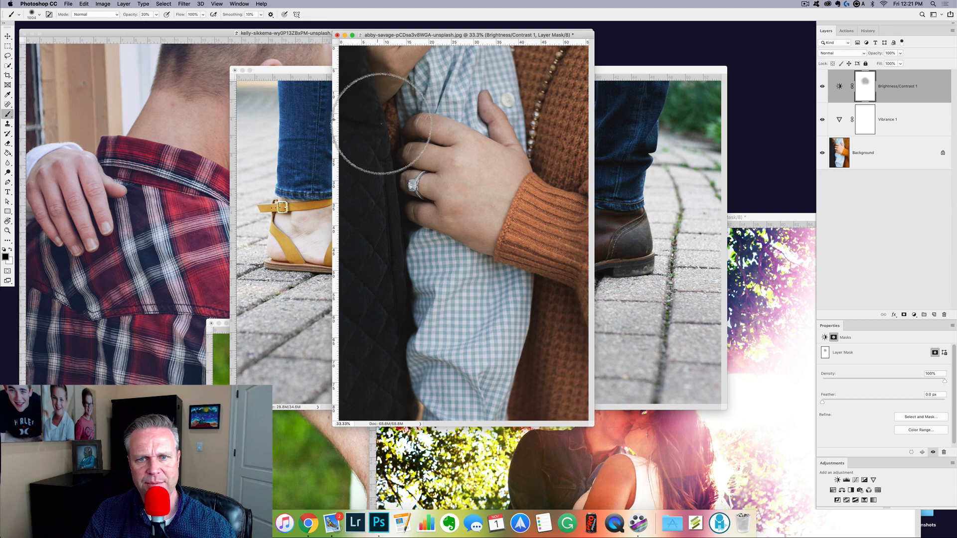
pyautogui.rightClick(498, 197)
pyautogui.moveTo(462, 163)
pyautogui.mouseDown()
pyautogui.moveTo(413, 126)
pyautogui.moveTo(420, 202)
pyautogui.moveTo(418, 145)
pyautogui.moveTo(435, 201)
pyautogui.moveTo(519, 216)
pyautogui.moveTo(524, 161)
pyautogui.moveTo(481, 109)
pyautogui.moveTo(515, 177)
pyautogui.moveTo(414, 133)
pyautogui.moveTo(434, 211)
pyautogui.moveTo(518, 196)
pyautogui.moveTo(483, 145)
pyautogui.moveTo(422, 138)
pyautogui.moveTo(419, 201)
pyautogui.moveTo(510, 253)
pyautogui.moveTo(542, 179)
pyautogui.moveTo(453, 132)
pyautogui.moveTo(401, 148)
pyautogui.moveTo(423, 192)
pyautogui.moveTo(414, 148)
pyautogui.moveTo(416, 189)
pyautogui.moveTo(497, 186)
pyautogui.moveTo(486, 145)
pyautogui.moveTo(427, 175)
pyautogui.moveTo(447, 213)
pyautogui.moveTo(481, 197)
pyautogui.moveTo(455, 145)
pyautogui.moveTo(423, 153)
pyautogui.moveTo(421, 190)
pyautogui.moveTo(465, 215)
pyautogui.moveTo(485, 161)
pyautogui.moveTo(461, 128)
pyautogui.moveTo(405, 163)
pyautogui.moveTo(459, 214)
pyautogui.moveTo(503, 177)
pyautogui.moveTo(483, 139)
pyautogui.moveTo(437, 147)
pyautogui.moveTo(426, 187)
pyautogui.moveTo(467, 217)
pyautogui.moveTo(495, 194)
pyautogui.moveTo(494, 144)
pyautogui.moveTo(444, 143)
pyautogui.moveTo(423, 179)
pyautogui.moveTo(447, 214)
pyautogui.moveTo(495, 208)
pyautogui.moveTo(495, 158)
pyautogui.moveTo(447, 143)
pyautogui.moveTo(421, 165)
pyautogui.moveTo(435, 200)
pyautogui.moveTo(473, 203)
pyautogui.moveTo(505, 179)
pyautogui.moveTo(465, 146)
pyautogui.moveTo(426, 171)
pyautogui.moveTo(426, 211)
pyautogui.moveTo(480, 215)
pyautogui.moveTo(433, 188)
pyautogui.moveTo(410, 156)
pyautogui.moveTo(412, 201)
pyautogui.moveTo(420, 181)
pyautogui.moveTo(495, 286)
pyautogui.moveTo(529, 247)
pyautogui.mouseUp()
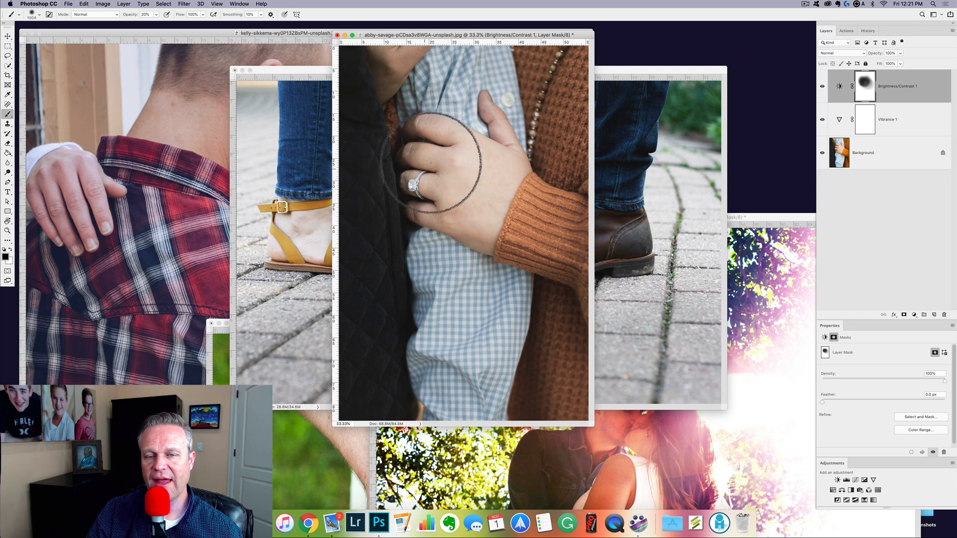
# Paint over the hand on the Vibrance 1 mask with the same soft black brush and compare the photo with the original.
pyautogui.click(922, 125)
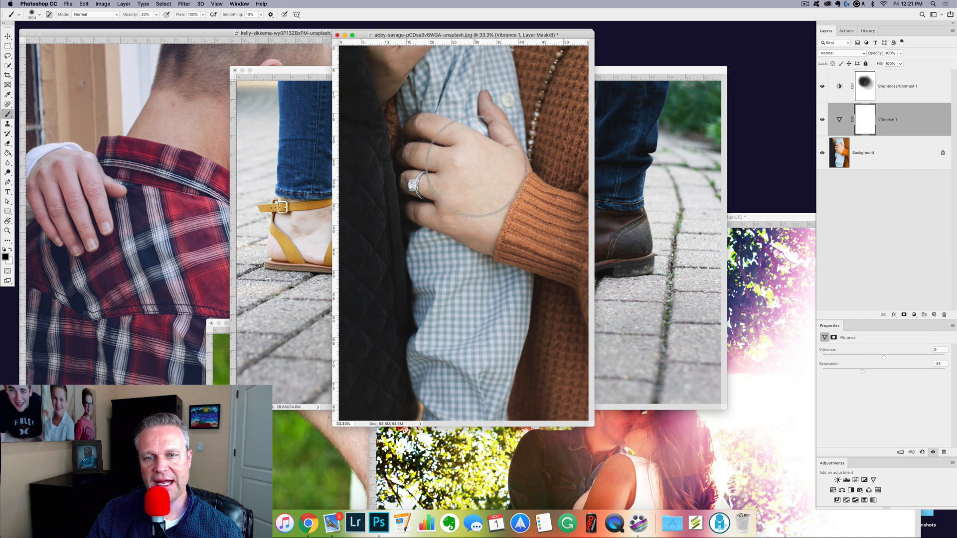
pyautogui.moveTo(460, 209)
pyautogui.mouseDown()
pyautogui.moveTo(490, 187)
pyautogui.moveTo(450, 139)
pyautogui.moveTo(432, 164)
pyautogui.moveTo(439, 198)
pyautogui.moveTo(416, 142)
pyautogui.moveTo(424, 176)
pyautogui.moveTo(459, 150)
pyautogui.moveTo(481, 196)
pyautogui.moveTo(489, 143)
pyautogui.moveTo(453, 140)
pyautogui.moveTo(436, 211)
pyautogui.moveTo(447, 222)
pyautogui.moveTo(485, 179)
pyautogui.moveTo(453, 146)
pyautogui.moveTo(409, 180)
pyautogui.moveTo(429, 198)
pyautogui.moveTo(452, 170)
pyautogui.moveTo(423, 148)
pyautogui.moveTo(414, 187)
pyautogui.moveTo(456, 192)
pyautogui.moveTo(479, 155)
pyautogui.moveTo(434, 141)
pyautogui.moveTo(443, 212)
pyautogui.moveTo(469, 218)
pyautogui.moveTo(489, 164)
pyautogui.moveTo(472, 137)
pyautogui.moveTo(427, 176)
pyautogui.moveTo(441, 219)
pyautogui.moveTo(487, 191)
pyautogui.moveTo(480, 165)
pyautogui.moveTo(443, 163)
pyautogui.moveTo(429, 189)
pyautogui.moveTo(454, 207)
pyautogui.moveTo(512, 200)
pyautogui.moveTo(570, 218)
pyautogui.moveTo(491, 200)
pyautogui.moveTo(481, 112)
pyautogui.moveTo(427, 147)
pyautogui.moveTo(442, 200)
pyautogui.moveTo(515, 219)
pyautogui.mouseUp()
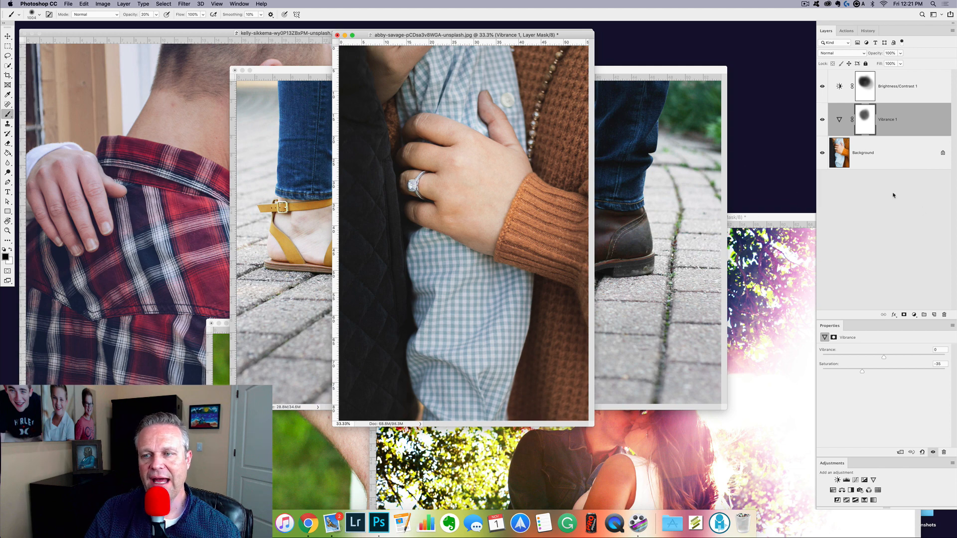
pyautogui.keyDown('alt'); pyautogui.click(821, 152); pyautogui.keyUp('alt')
pyautogui.keyDown('alt'); pyautogui.click(821, 152); pyautogui.keyUp('alt')
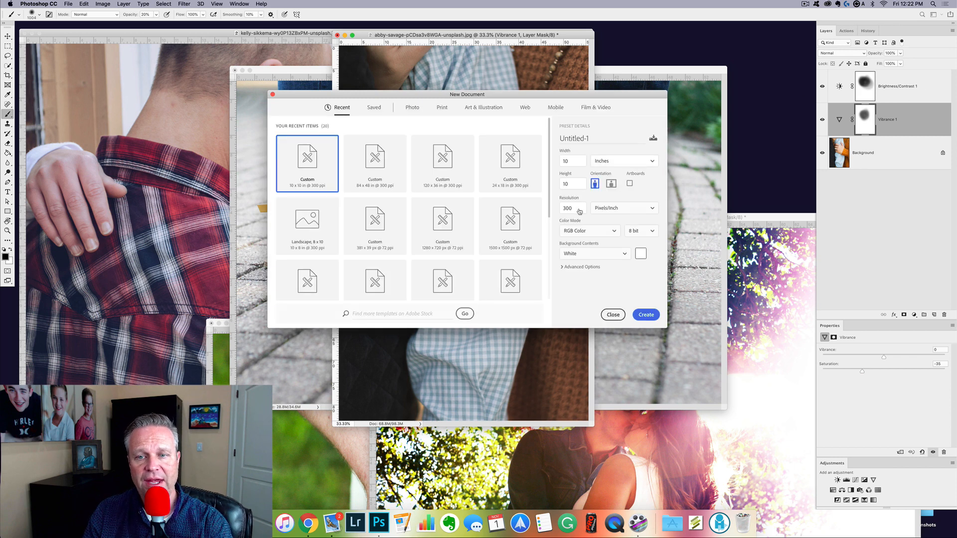
# Create a blank white 10 x 10 inch RGB document at 300 pixels/inch and move its window below the hand photo's title bar.
pyautogui.click(572, 183)
pyautogui.write('1')
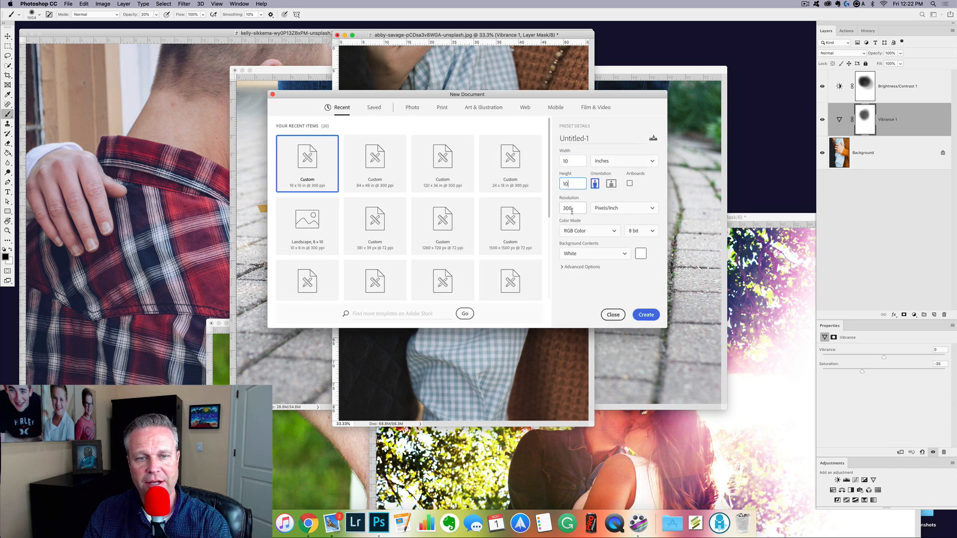
pyautogui.click(646, 315)
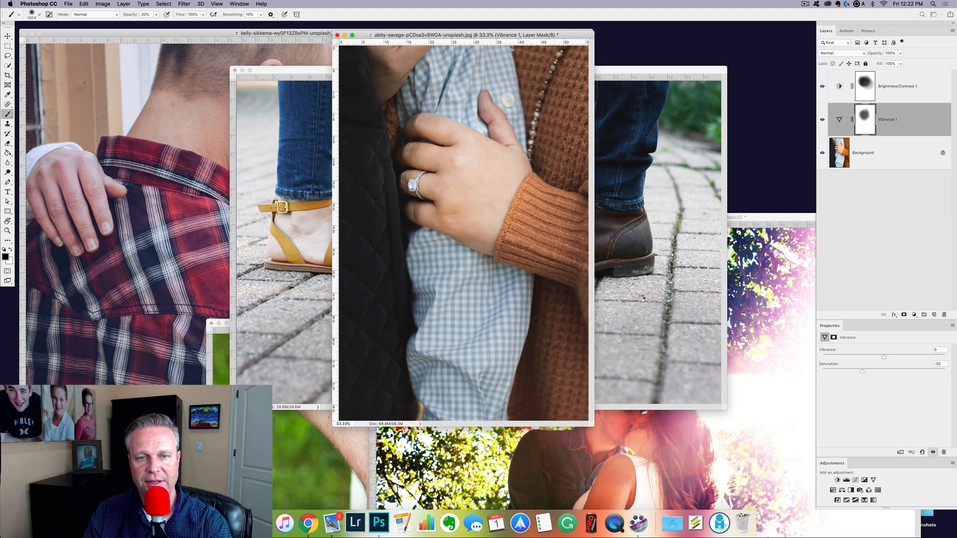
pyautogui.keyDown('alt'); pyautogui.click(329, 171); pyautogui.keyUp('alt')
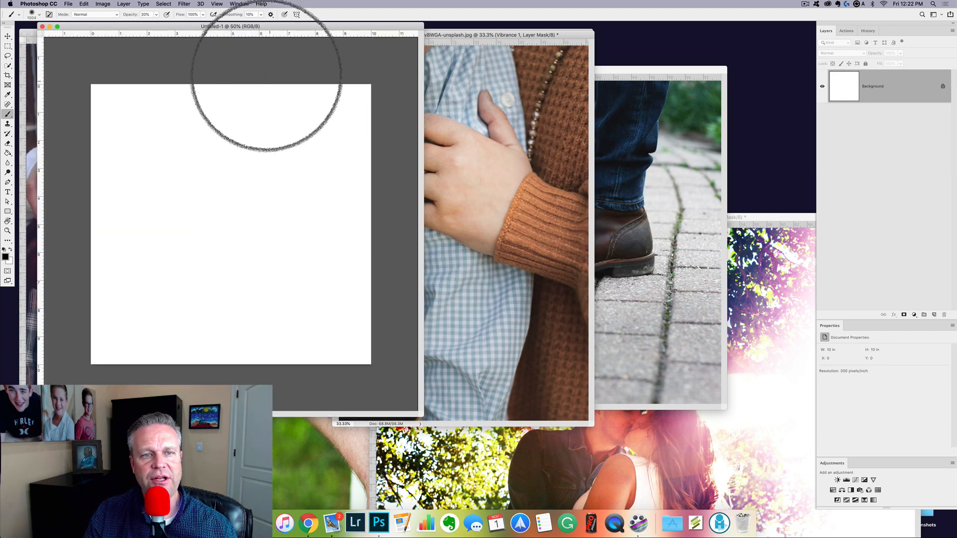
pyautogui.press('v')
pyautogui.moveTo(268, 32); pyautogui.dragTo(565, 134)
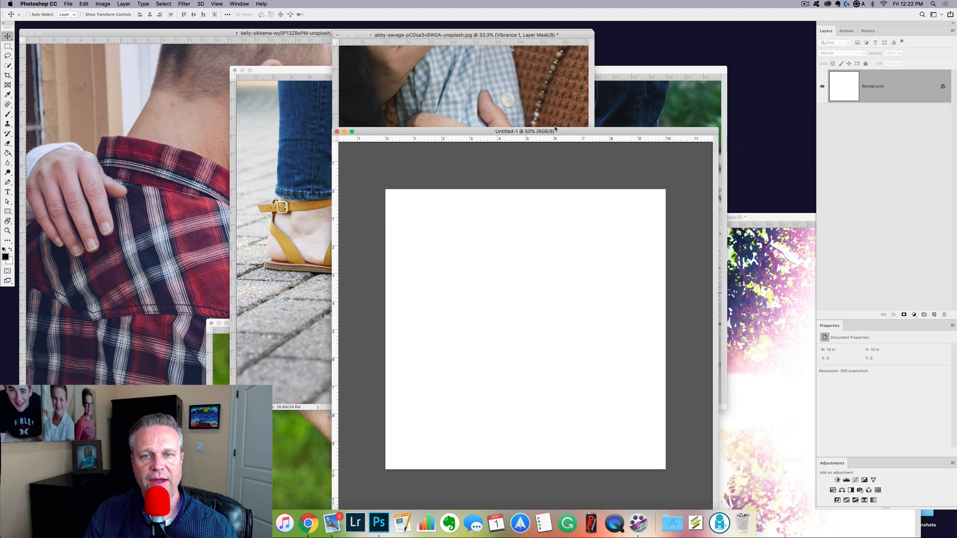
# Move the hand photo's window aside and delete its Brightness/Contrast and Vibrance adjustment layers.
pyautogui.click(535, 42)
pyautogui.moveTo(535, 42); pyautogui.dragTo(418, 45)
pyautogui.click(926, 85)
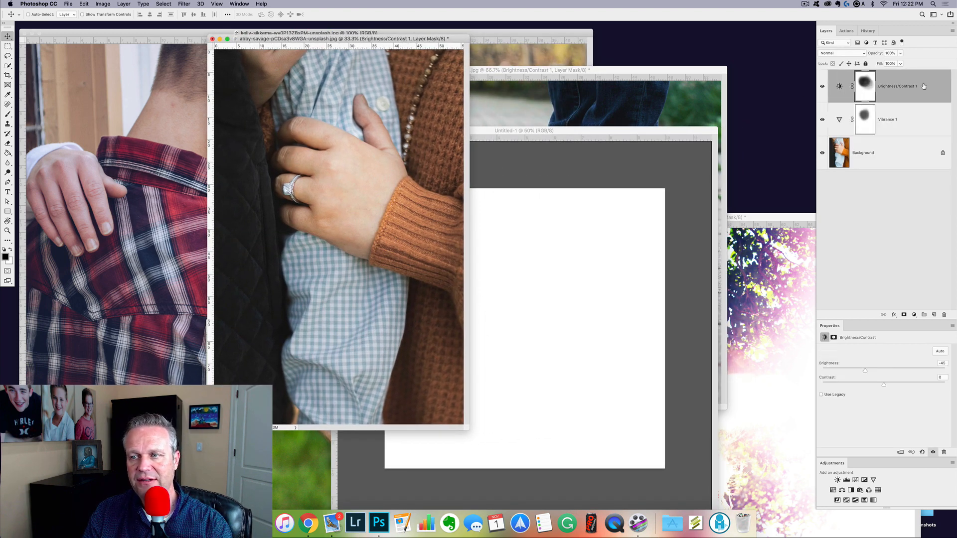
pyautogui.press('Delete')
pyautogui.press('Delete')
# Copy the hand photo into the new document, scale it to about 30%, and fit it into the canvas's upper-left corner.
pyautogui.moveTo(858, 99); pyautogui.dragTo(585, 309)
pyautogui.press('super+minus')
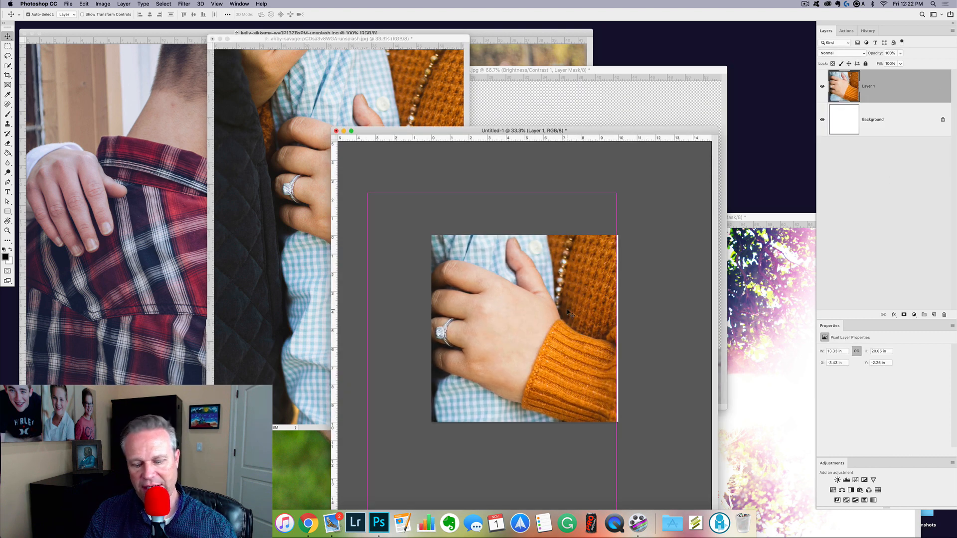
pyautogui.press('super+t')
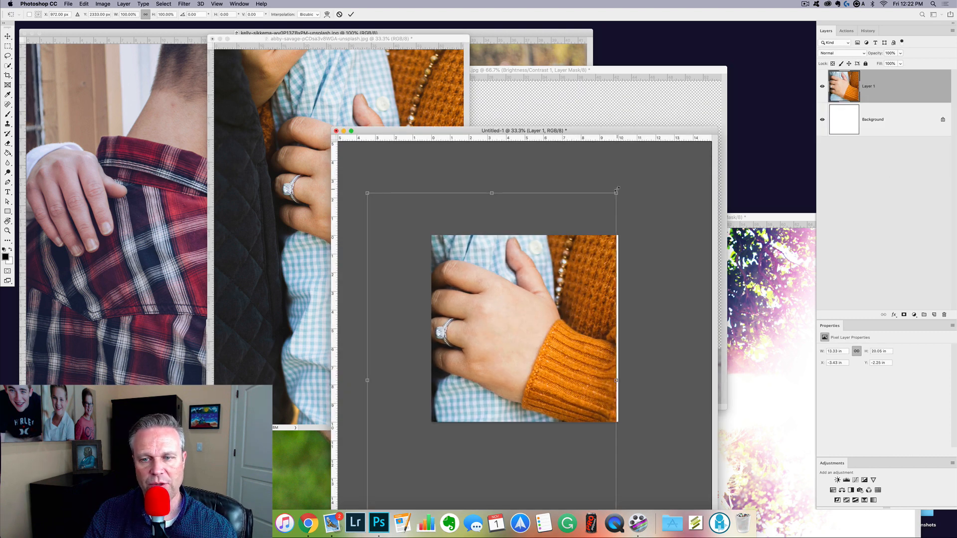
pyautogui.moveTo(615, 194); pyautogui.dragTo(530, 321)
pyautogui.moveTo(491, 370); pyautogui.dragTo(471, 286)
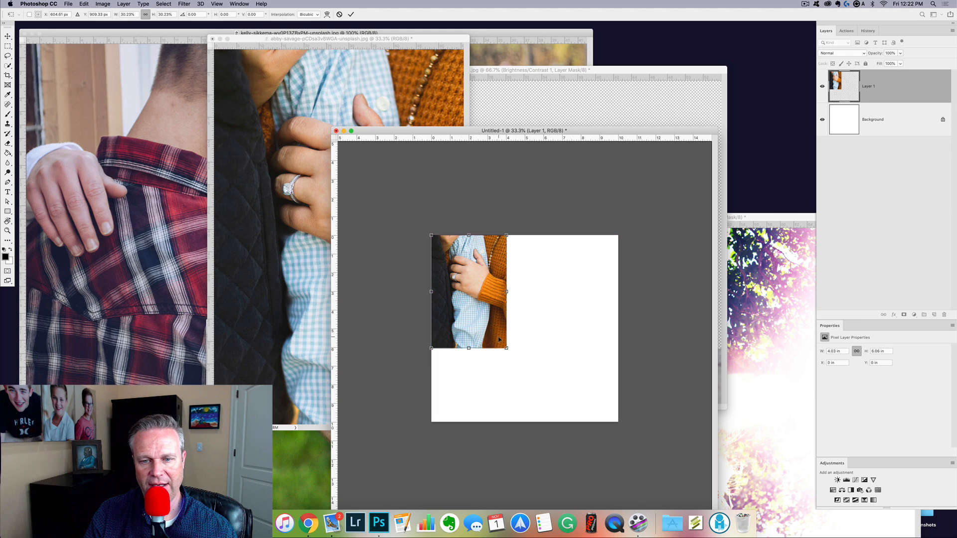
pyautogui.press('Return')
# Bring the shoes photo forward, move its window clear of the new document, and delete its Brightness/Contrast adjustment layer.
pyautogui.click(254, 222)
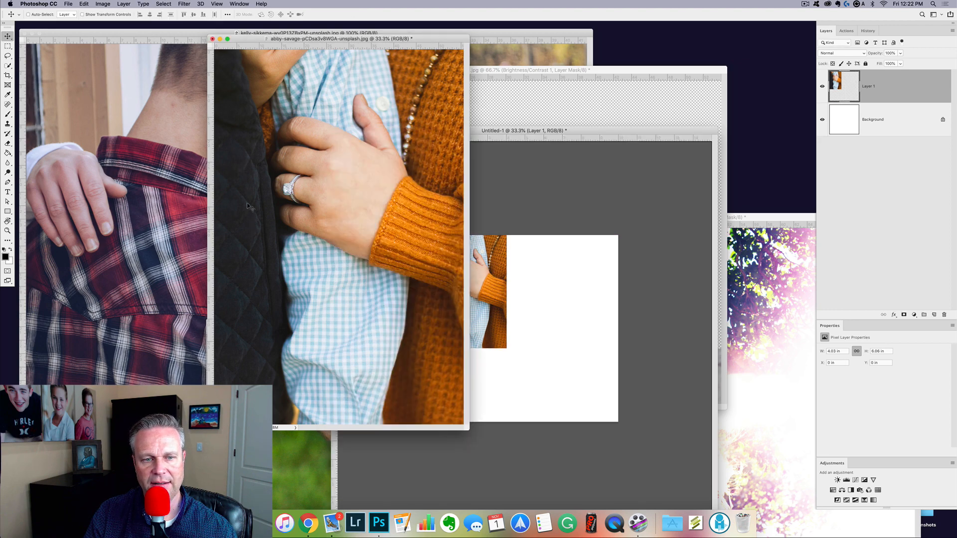
pyautogui.click(525, 73)
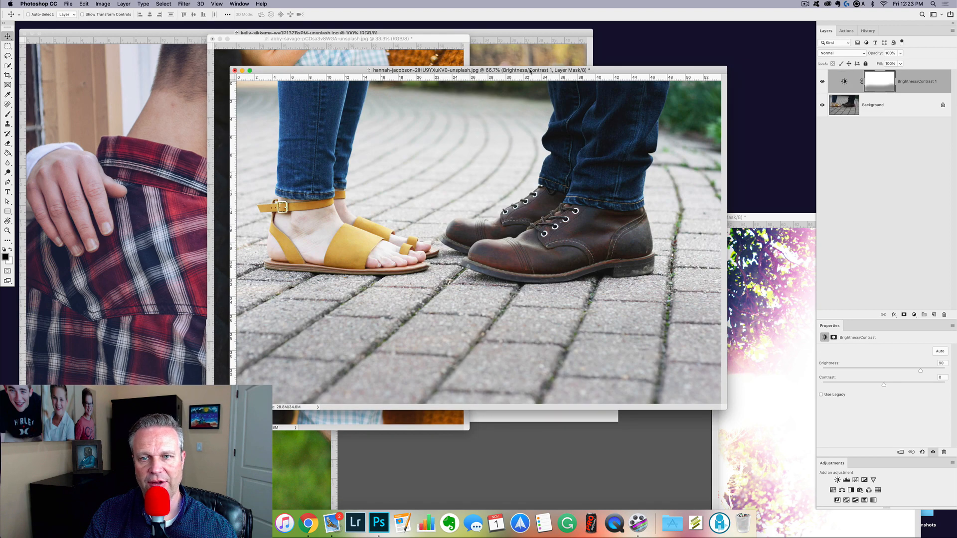
pyautogui.moveTo(530, 70); pyautogui.dragTo(330, 62)
pyautogui.press('BackSpace')
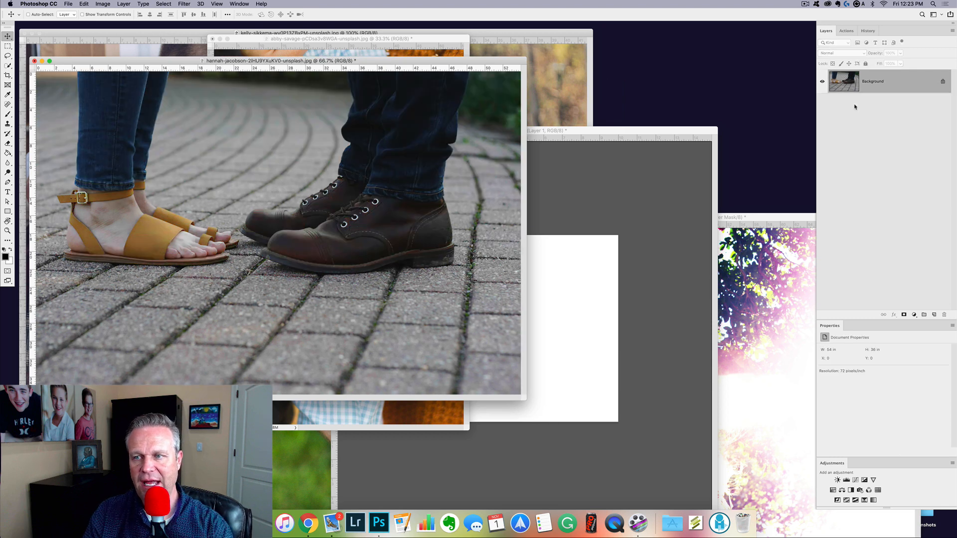
# Copy the shoes photo into the new document, scale it to about 6.3 in wide, and place it in the canvas's lower-right corner.
pyautogui.moveTo(851, 86); pyautogui.dragTo(500, 302)
pyautogui.press('super+t')
pyautogui.moveTo(452, 268); pyautogui.dragTo(551, 330)
pyautogui.moveTo(603, 377); pyautogui.dragTo(506, 355)
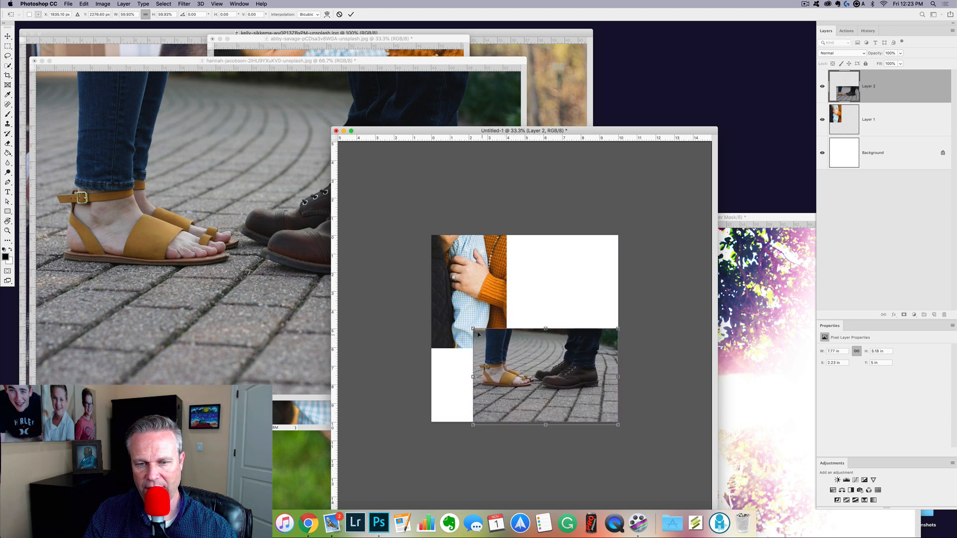
pyautogui.moveTo(470, 325); pyautogui.dragTo(500, 347)
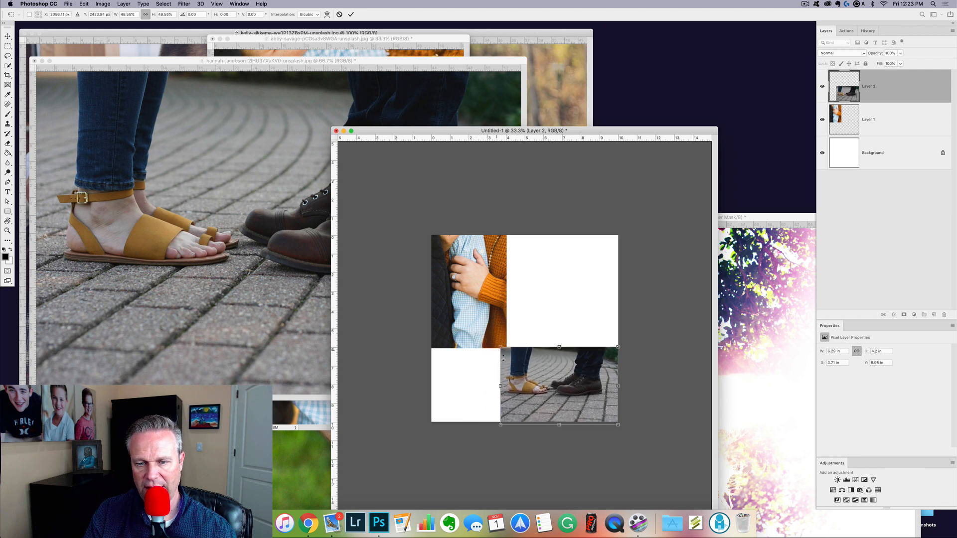
pyautogui.press('Return')
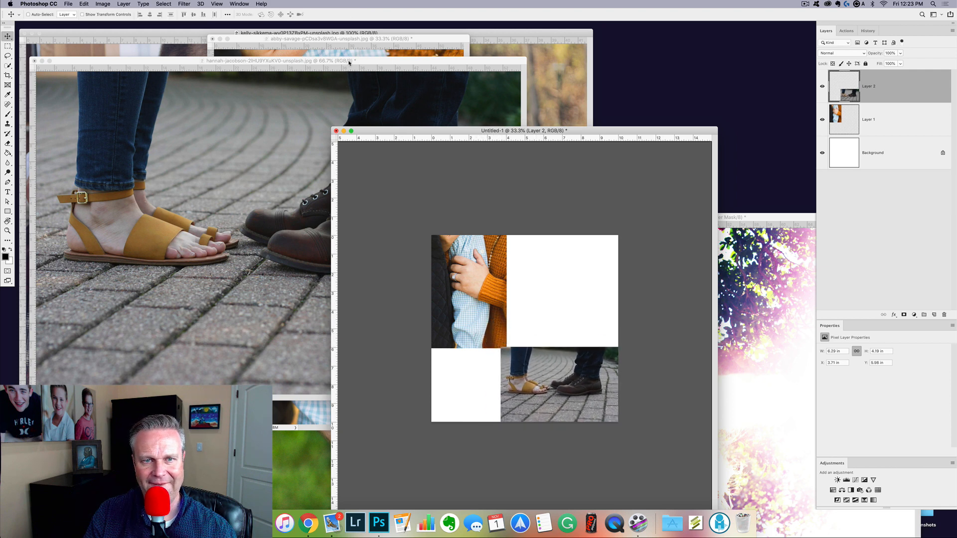
# Copy the plaid-shirt couple photo into the new document, scale it to about 92%, and shift it right along the canvas's top edge.
pyautogui.moveTo(349, 61); pyautogui.dragTo(124, 327)
pyautogui.click(134, 171)
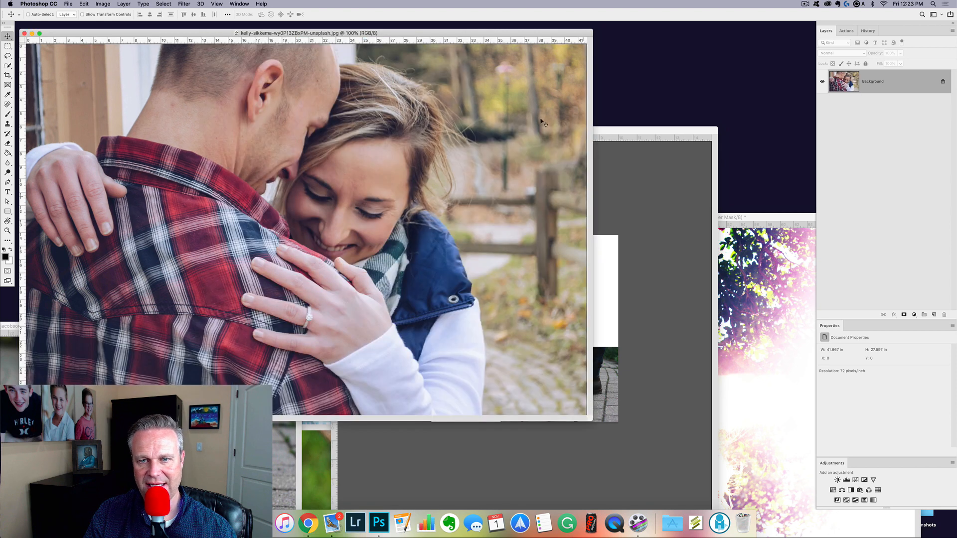
pyautogui.moveTo(629, 282); pyautogui.dragTo(553, 279)
pyautogui.press('super+t')
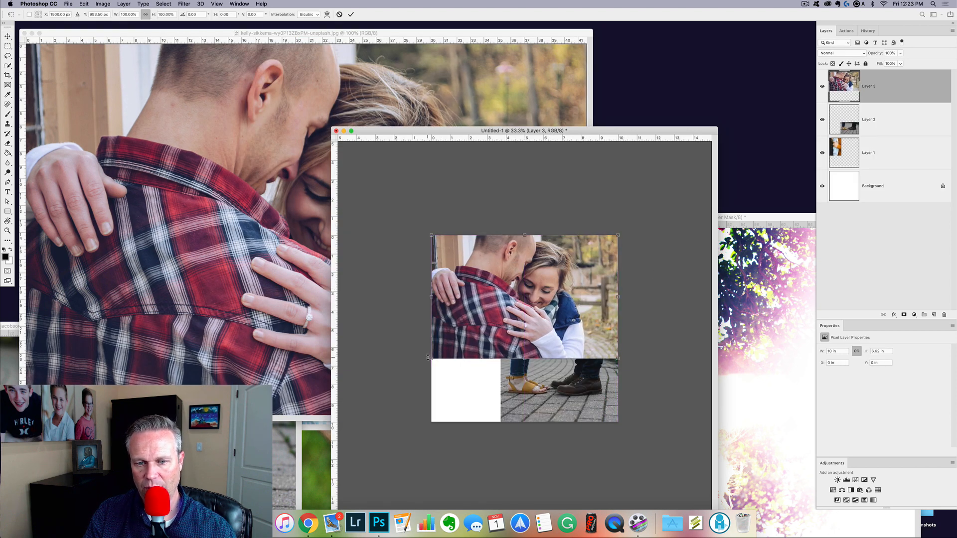
pyautogui.moveTo(437, 356)
pyautogui.mouseDown()
pyautogui.moveTo(481, 344)
pyautogui.moveTo(445, 348)
pyautogui.mouseUp()
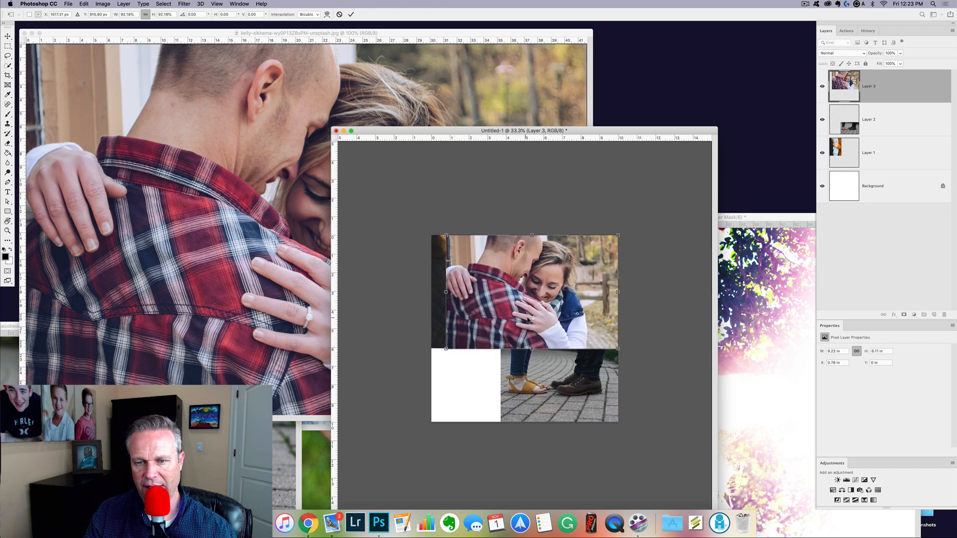
pyautogui.moveTo(530, 317); pyautogui.dragTo(563, 317)
pyautogui.press('Return')
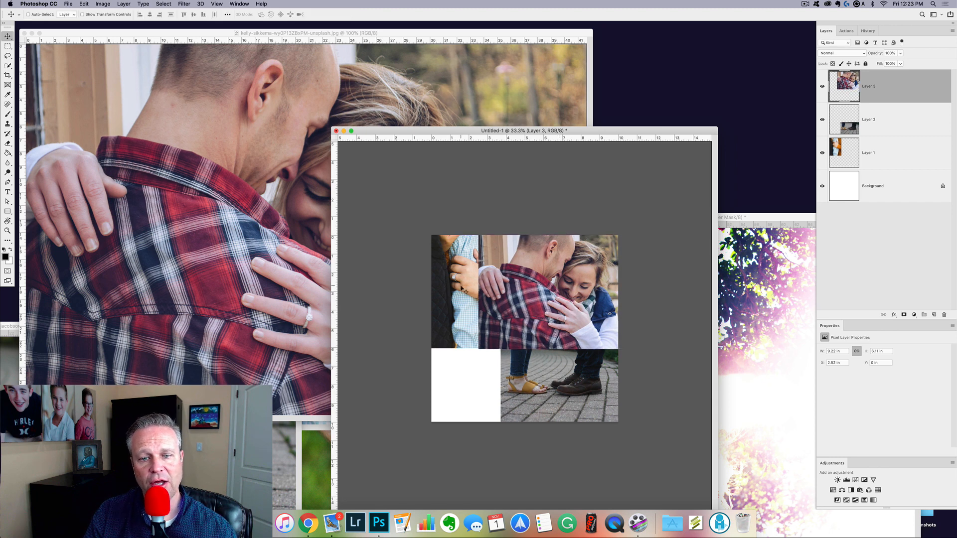
# Move the hand photo's layer to the top of the stack and resize it to about 6.11 in high, matching the couple photo's height.
pyautogui.click(892, 160)
pyautogui.moveTo(892, 161); pyautogui.dragTo(886, 85)
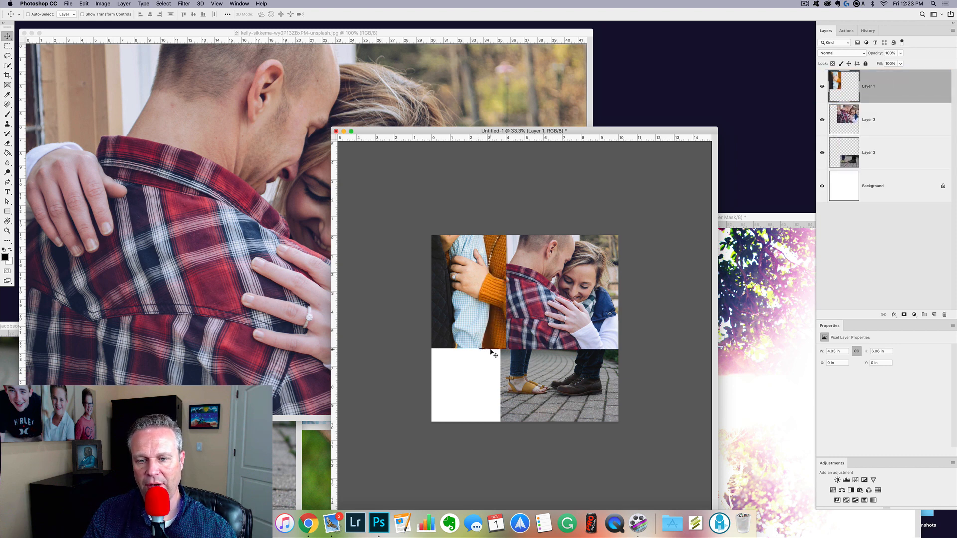
pyautogui.press('super+t')
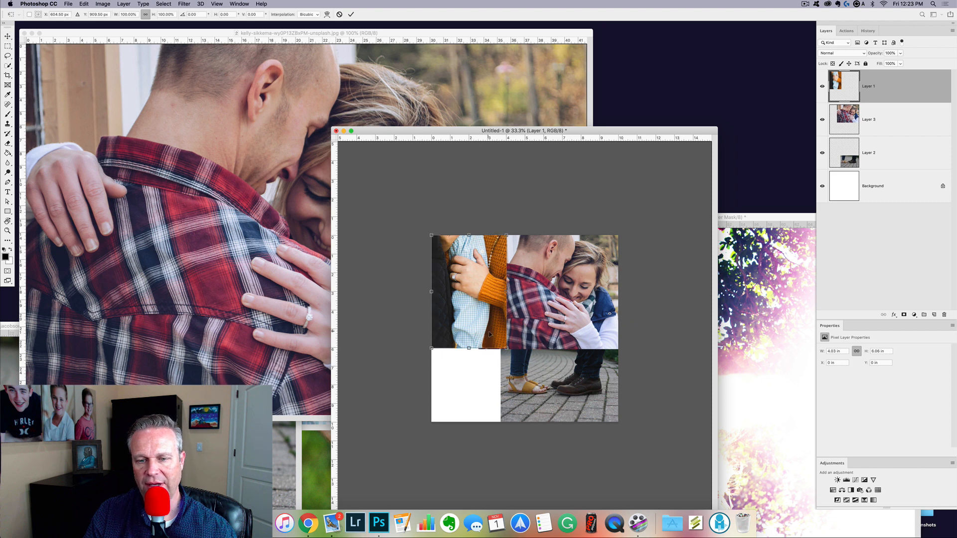
pyautogui.moveTo(506, 348); pyautogui.dragTo(556, 352)
pyautogui.press('Return')
pyautogui.press('super+t')
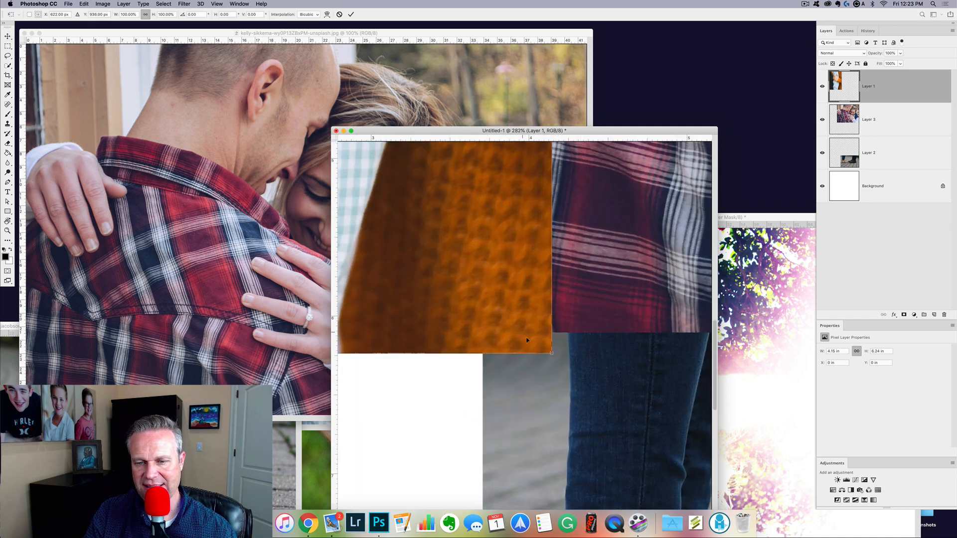
pyautogui.moveTo(551, 352); pyautogui.dragTo(451, 329)
pyautogui.press('Return')
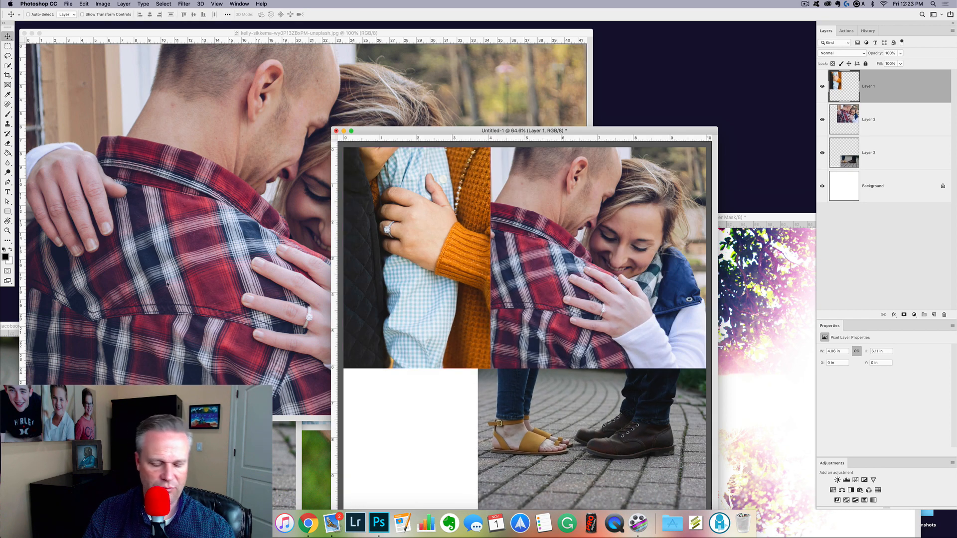
# Bring the "FOREVER" tiles photo forward, move its window clear of the collage, and copy the photo into the collage document.
pyautogui.press('super+space')
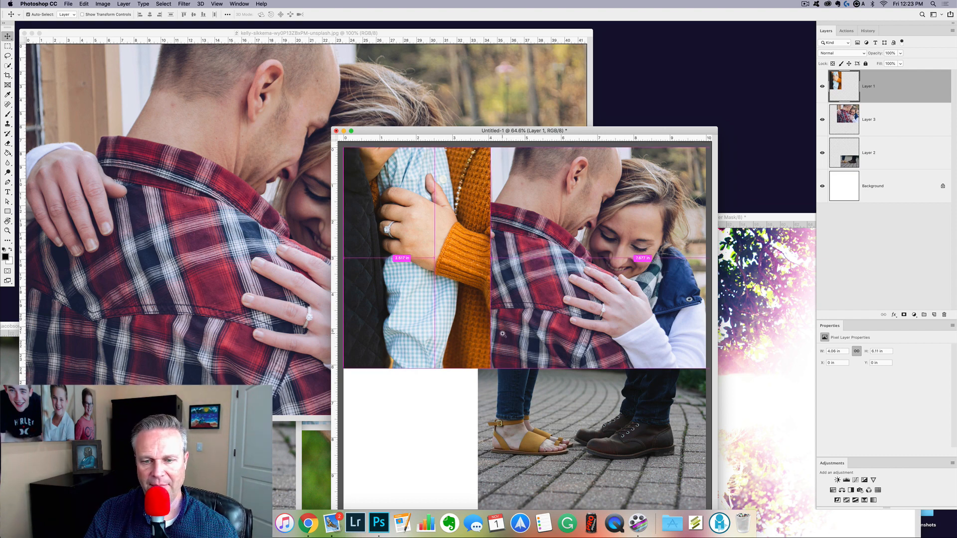
pyautogui.moveTo(502, 334)
pyautogui.mouseDown()
pyautogui.moveTo(468, 334)
pyautogui.moveTo(513, 342)
pyautogui.moveTo(497, 338)
pyautogui.mouseUp()
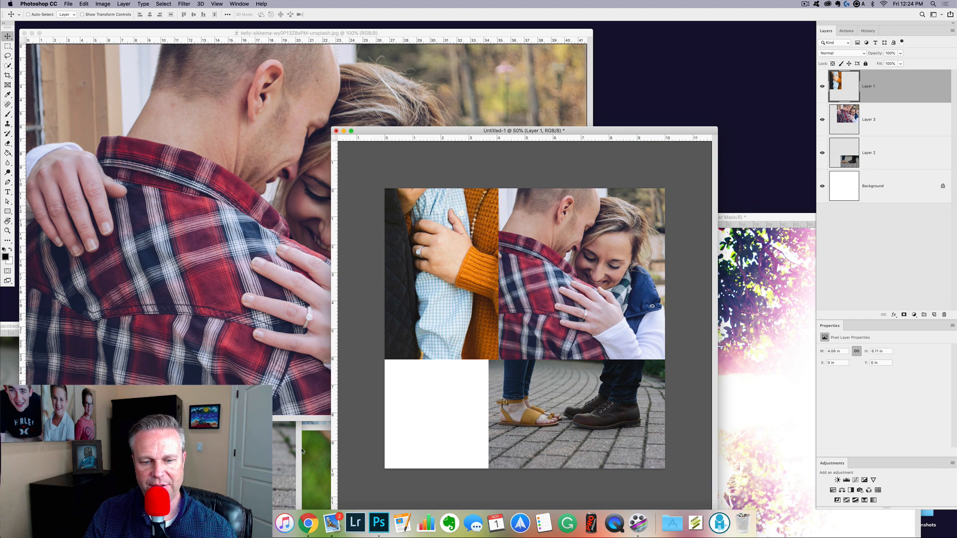
pyautogui.click(320, 438)
pyautogui.moveTo(352, 326); pyautogui.dragTo(1, 72)
pyautogui.moveTo(452, 322); pyautogui.dragTo(542, 399)
# Scale the "FOREVER" photo to about 5.98 x 3.99 in and stack it beneath the other photos, filling the canvas's lower-left corner.
pyautogui.press('super+t')
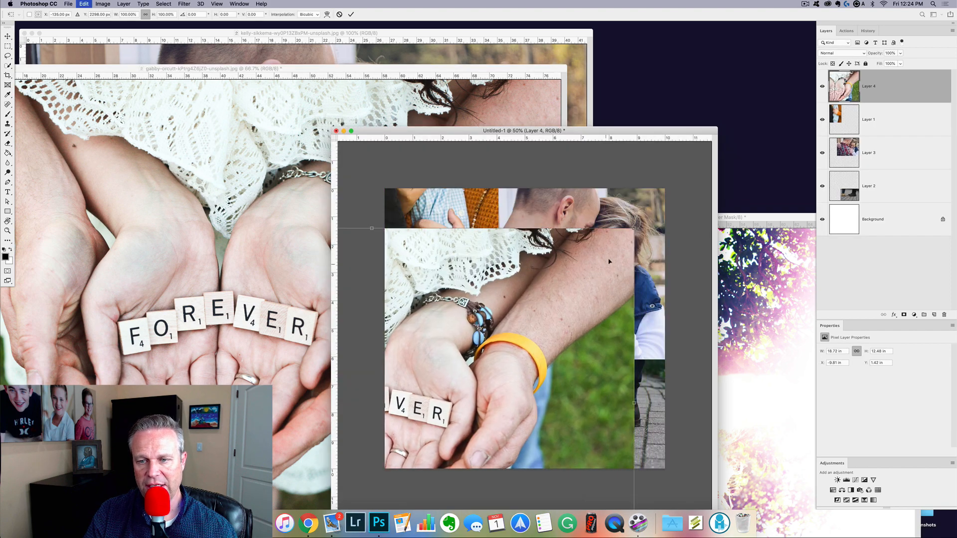
pyautogui.moveTo(633, 229); pyautogui.dragTo(418, 372)
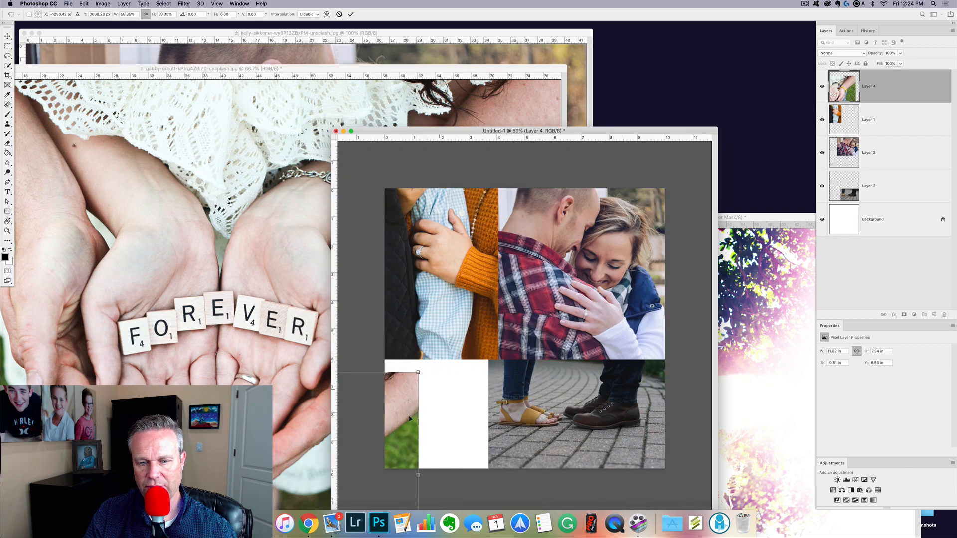
pyautogui.moveTo(413, 417); pyautogui.dragTo(590, 350)
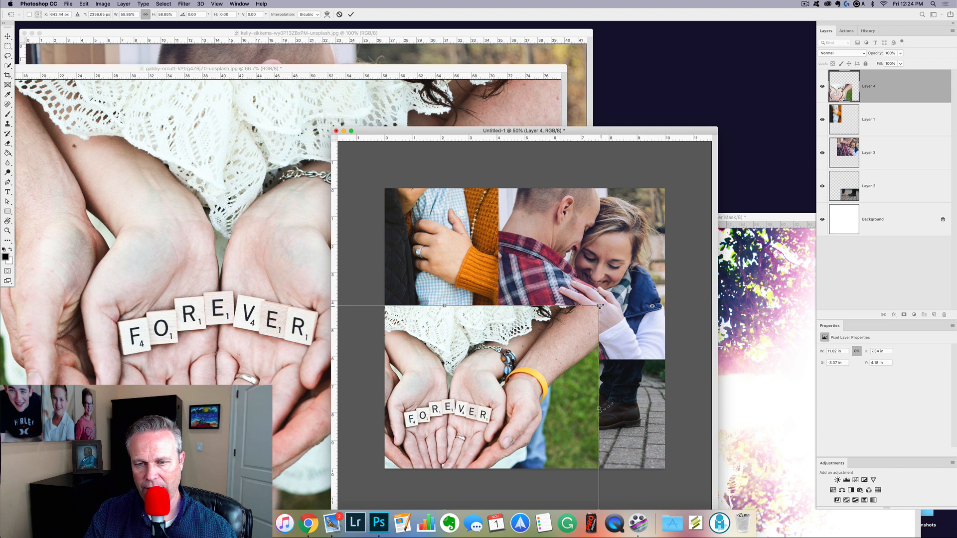
pyautogui.moveTo(595, 305); pyautogui.dragTo(488, 379)
pyautogui.moveTo(425, 428); pyautogui.dragTo(488, 404)
pyautogui.moveTo(546, 359); pyautogui.dragTo(518, 376)
pyautogui.moveTo(456, 424); pyautogui.dragTo(471, 400)
pyautogui.press('Return')
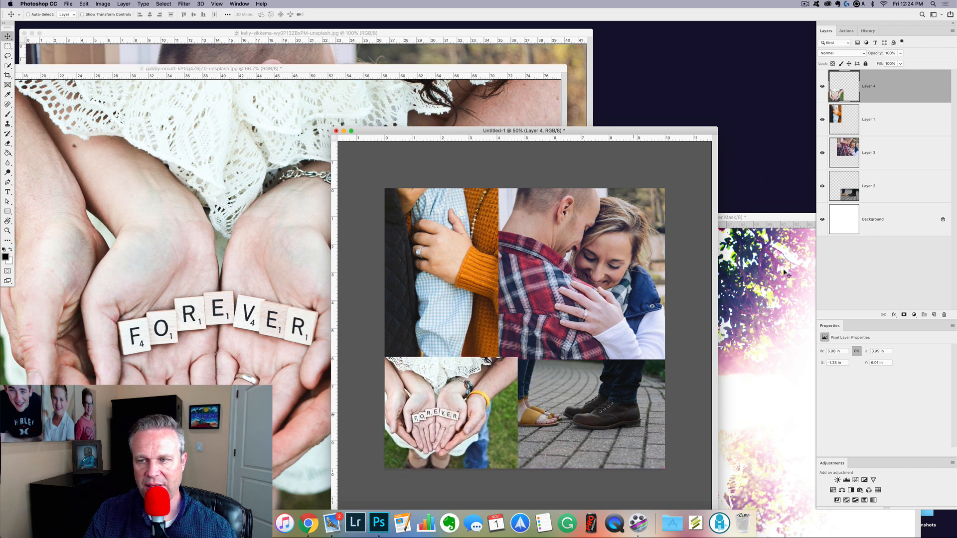
pyautogui.moveTo(905, 92); pyautogui.dragTo(905, 204)
pyautogui.moveTo(421, 445); pyautogui.dragTo(418, 445)
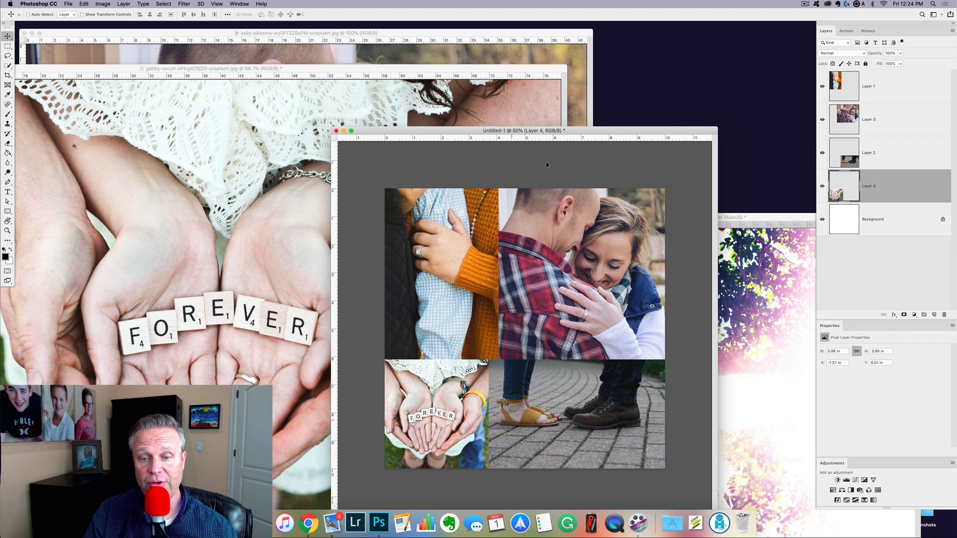
# Move the collage window clear of the panels and display the collage enlarged in full-screen mode.
pyautogui.moveTo(540, 136); pyautogui.dragTo(437, 72)
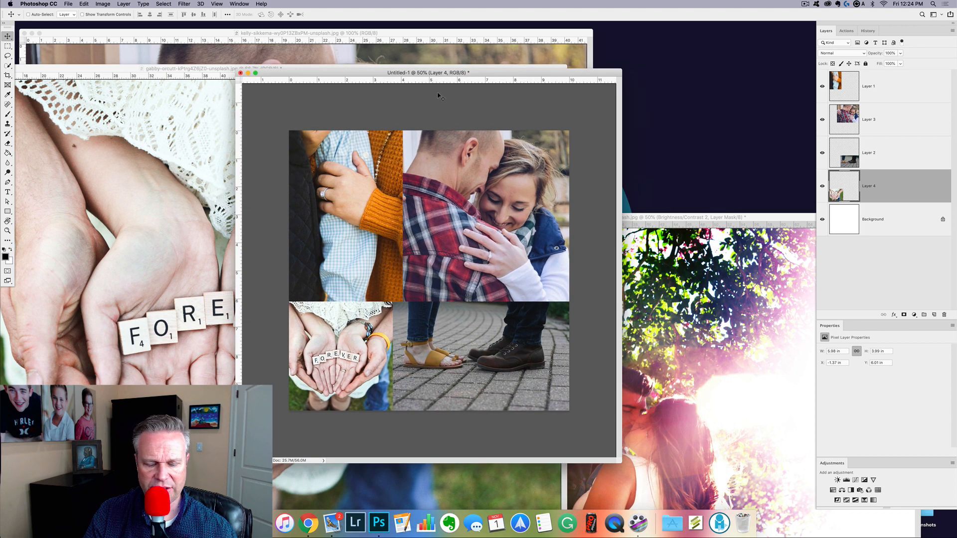
pyautogui.press('f')
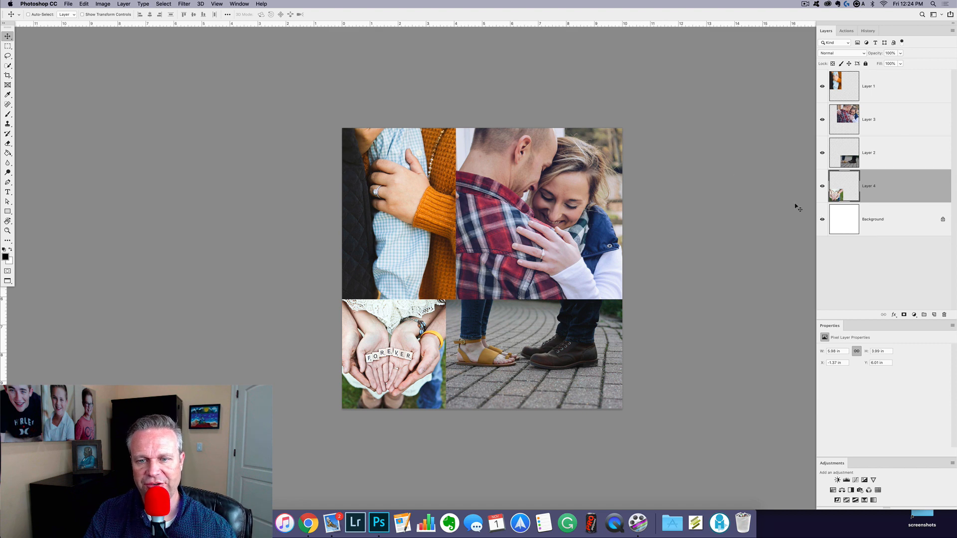
pyautogui.moveTo(535, 216); pyautogui.dragTo(550, 222)
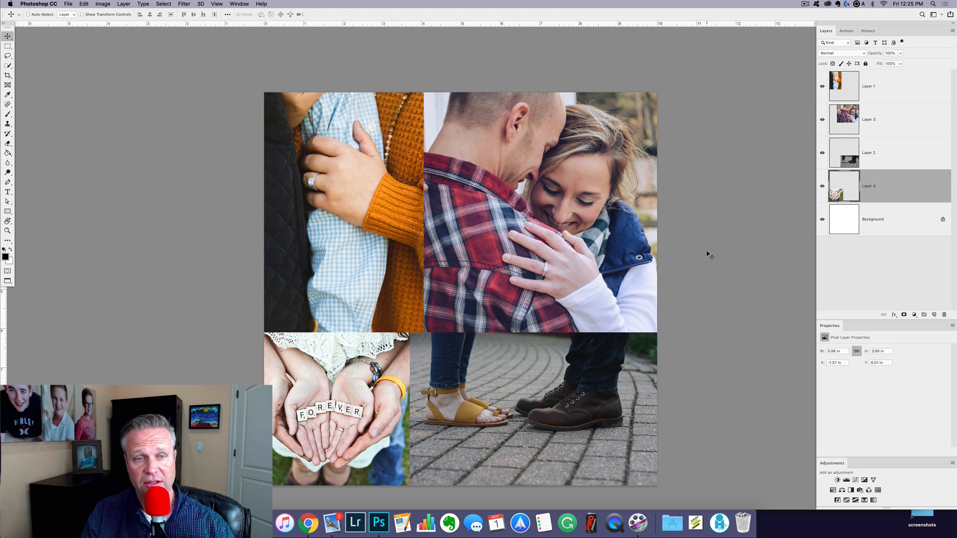
# Add a Brightness/Contrast adjustment layer above the orange-sweater hand photo's layer with brightness at about 31.
pyautogui.click(897, 91)
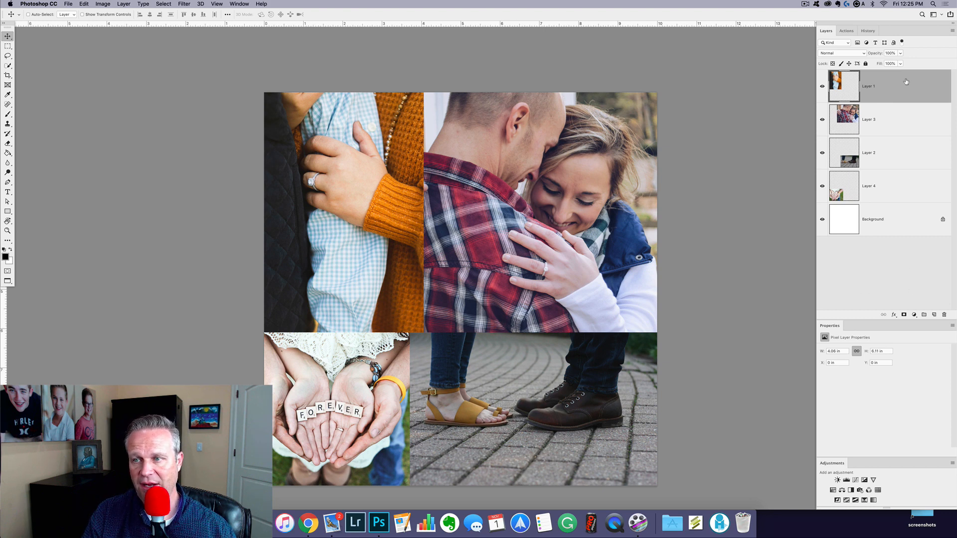
pyautogui.click(837, 479)
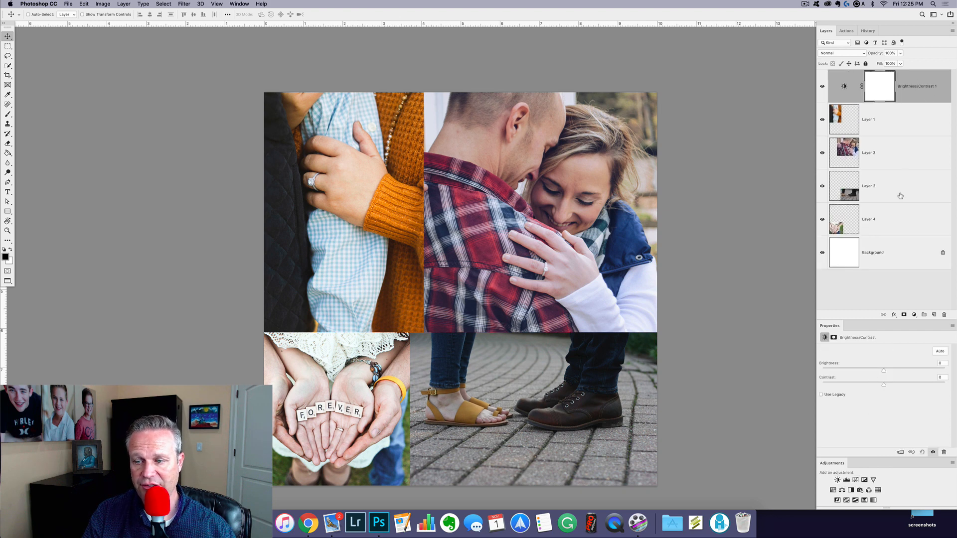
pyautogui.moveTo(889, 373)
pyautogui.mouseDown()
pyautogui.moveTo(913, 375)
pyautogui.moveTo(898, 377)
pyautogui.mouseUp()
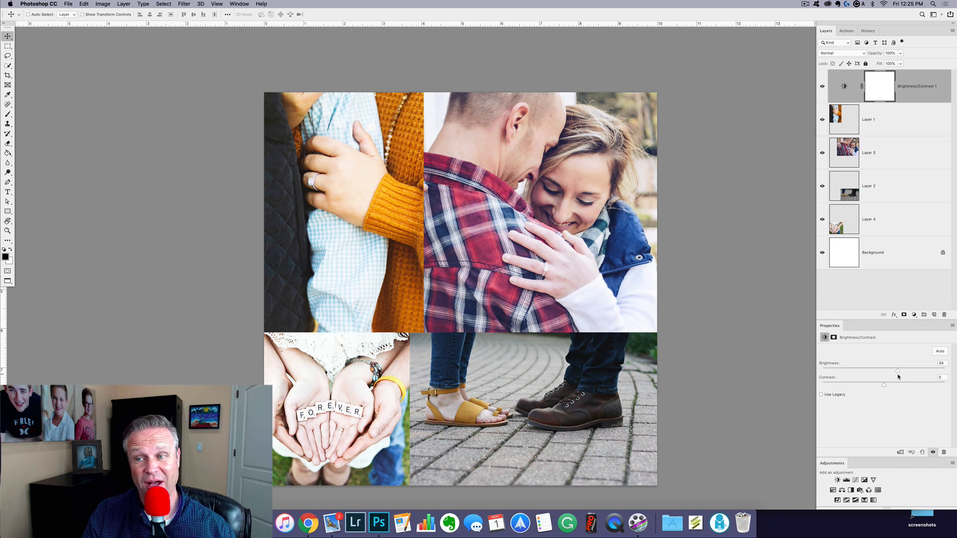
# Move the Brightness/Contrast adjustment directly above the shoes photo's layer and clip it to that layer.
pyautogui.moveTo(912, 88); pyautogui.dragTo(861, 140)
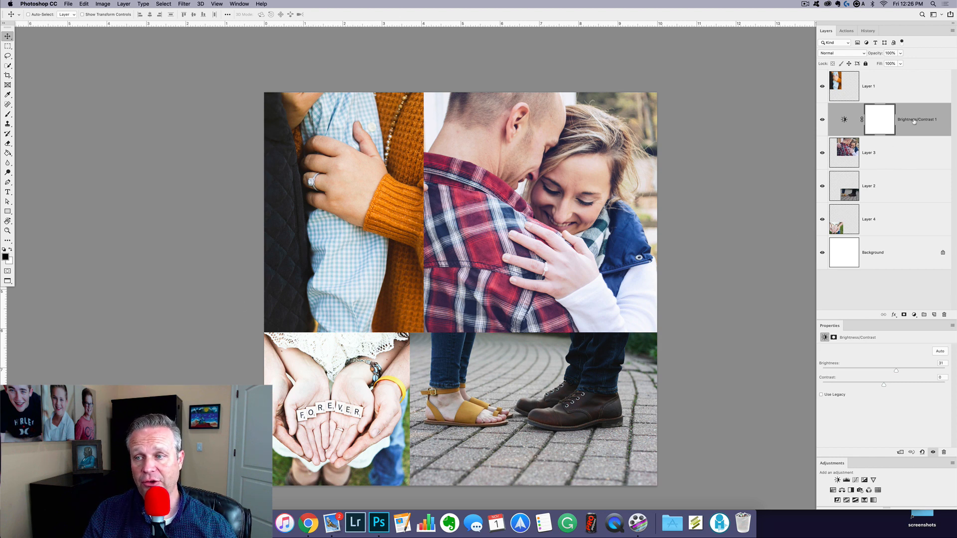
pyautogui.moveTo(927, 122); pyautogui.dragTo(914, 175)
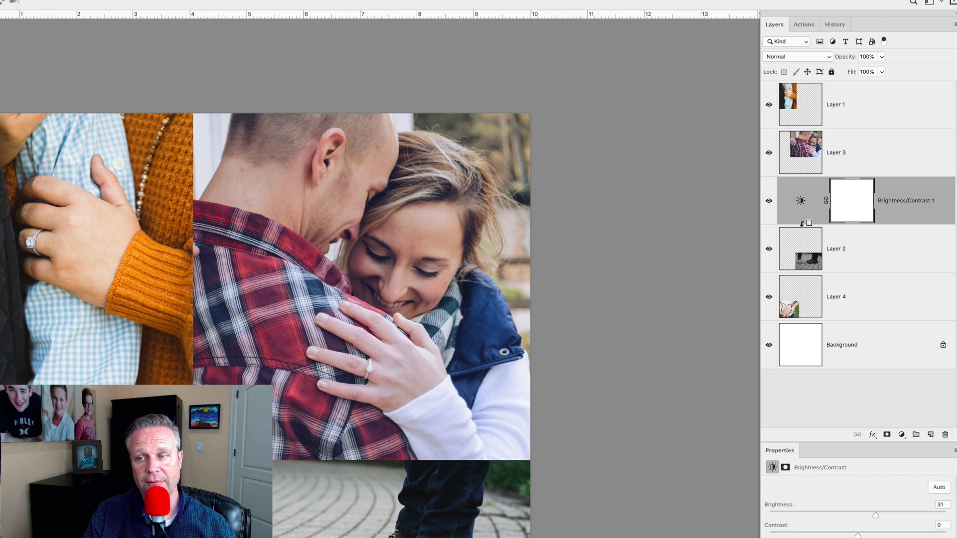
pyautogui.keyDown('alt'); pyautogui.click(802, 223); pyautogui.keyUp('alt')
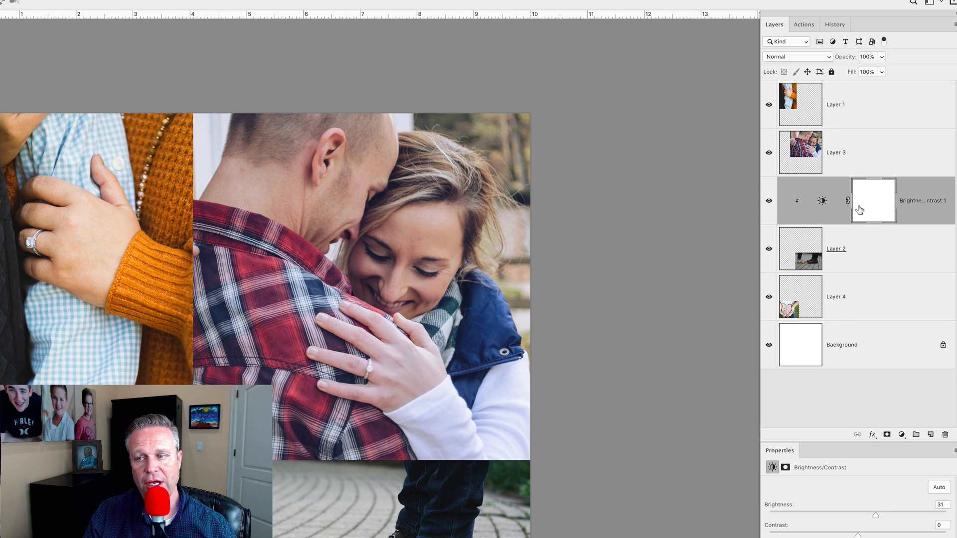
# Test the clipped adjustment on the shoes photo by dropping its brightness to -150 and raising it to 74.
pyautogui.moveTo(875, 515); pyautogui.dragTo(756, 521)
pyautogui.moveTo(764, 487); pyautogui.dragTo(956, 490)
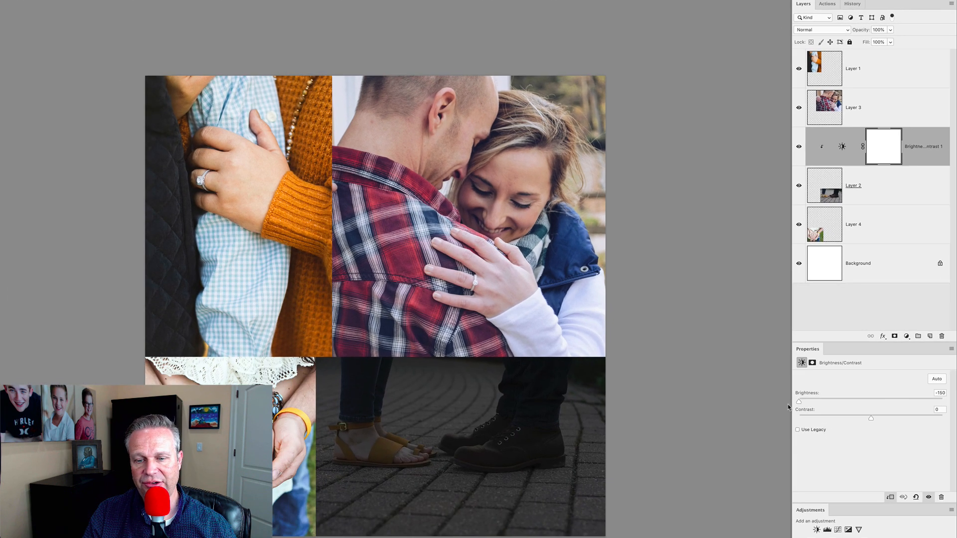
pyautogui.moveTo(825, 401); pyautogui.dragTo(906, 408)
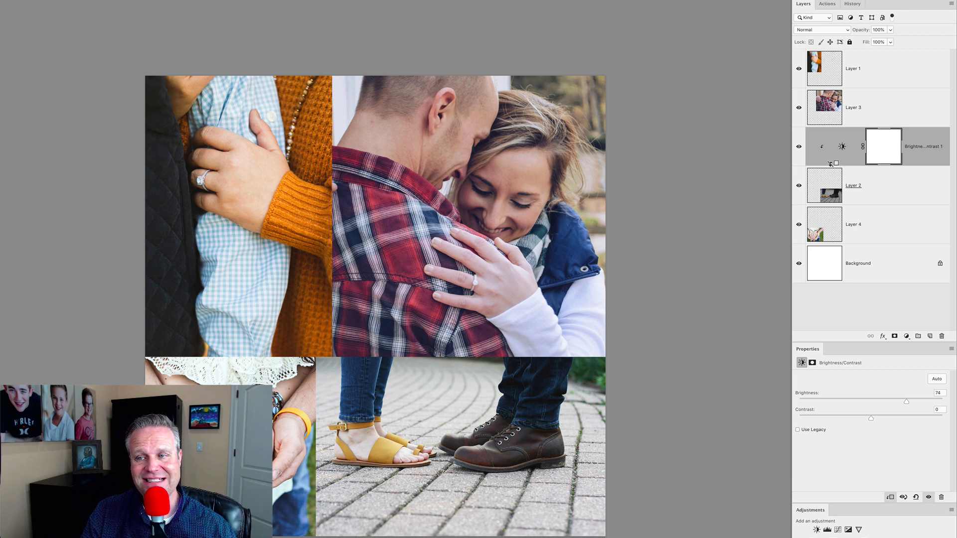
# Toggle the Brightness/Contrast adjustment's clipping to the shoes layer off and on to compare its effect on the layers below.
pyautogui.keyDown('alt'); pyautogui.click(829, 163); pyautogui.keyUp('alt')
pyautogui.keyDown('alt'); pyautogui.click(829, 164); pyautogui.keyUp('alt')
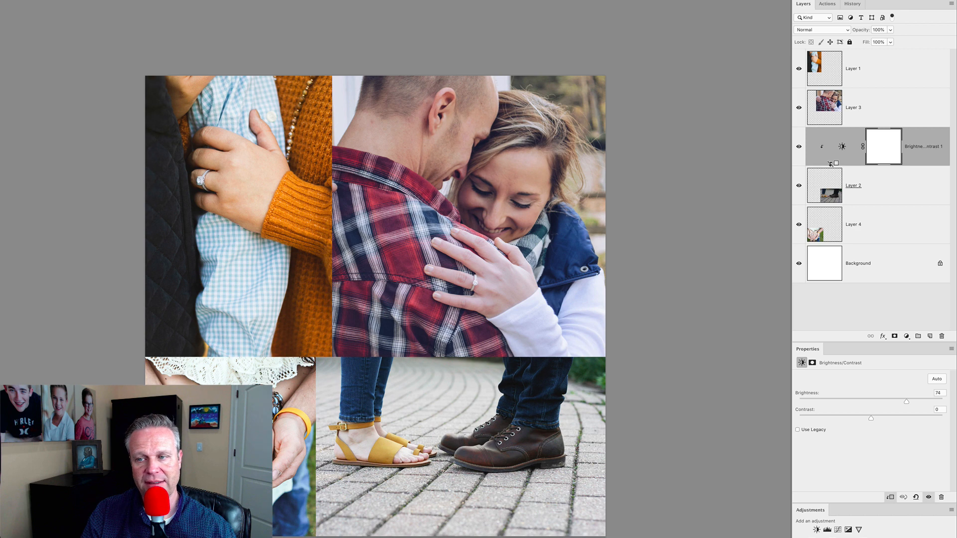
pyautogui.keyDown('alt'); pyautogui.click(830, 164); pyautogui.keyUp('alt')
pyautogui.keyDown('alt'); pyautogui.click(829, 164); pyautogui.keyUp('alt')
pyautogui.keyDown('alt'); pyautogui.click(830, 163); pyautogui.keyUp('alt')
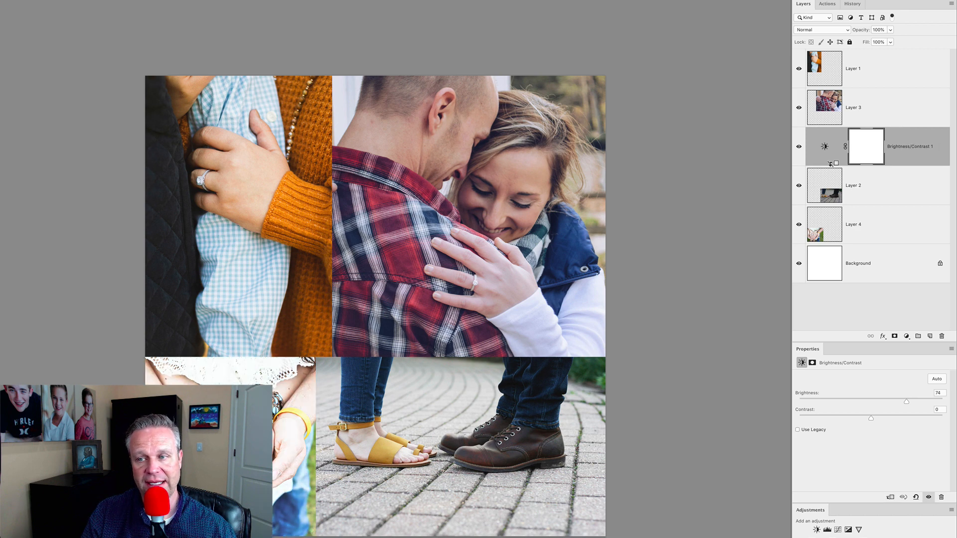
pyautogui.keyDown('alt'); pyautogui.click(830, 163); pyautogui.keyUp('alt')
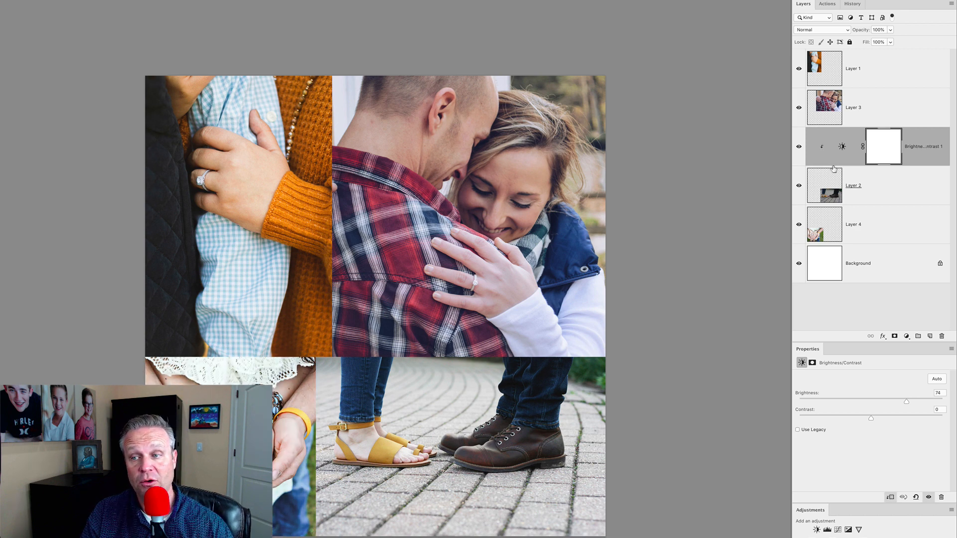
# Set the shoes adjustment's brightness to about 64 and paint its mask with black at 20% opacity over the foreground paving stones.
pyautogui.click(899, 399)
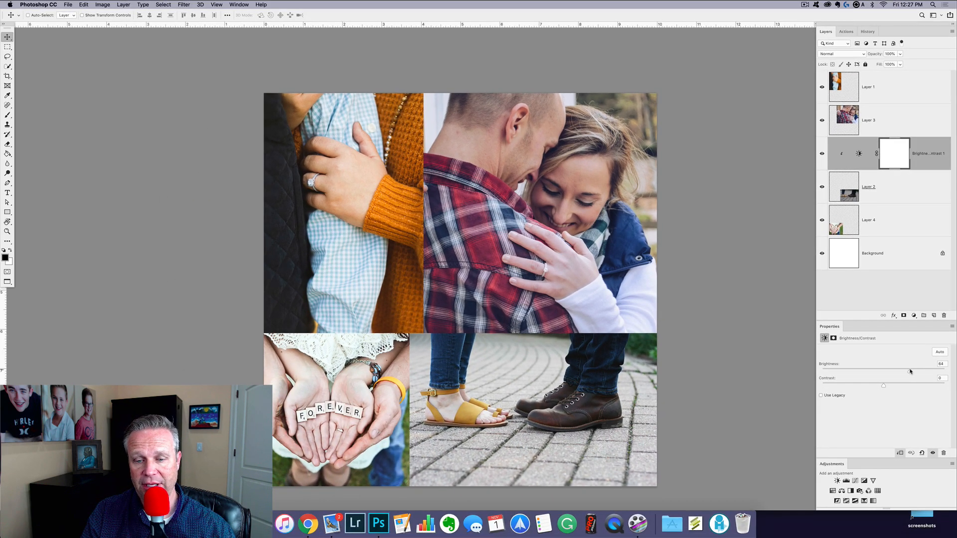
pyautogui.click(905, 161)
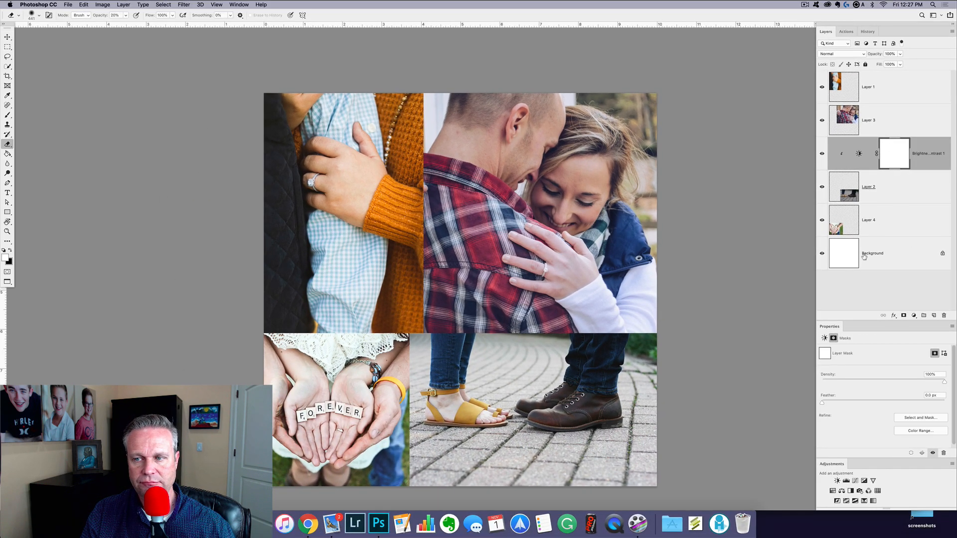
pyautogui.press('e')
pyautogui.press('x')
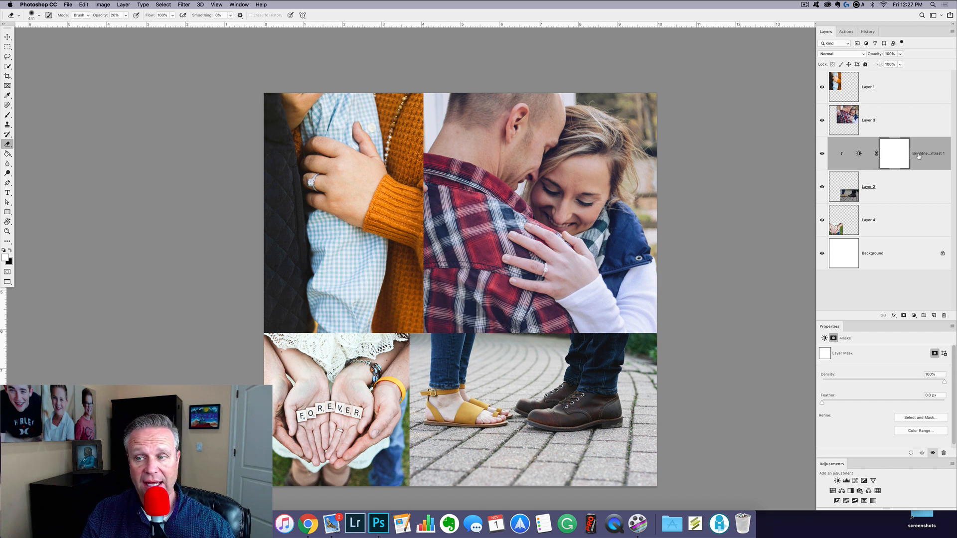
pyautogui.press('b')
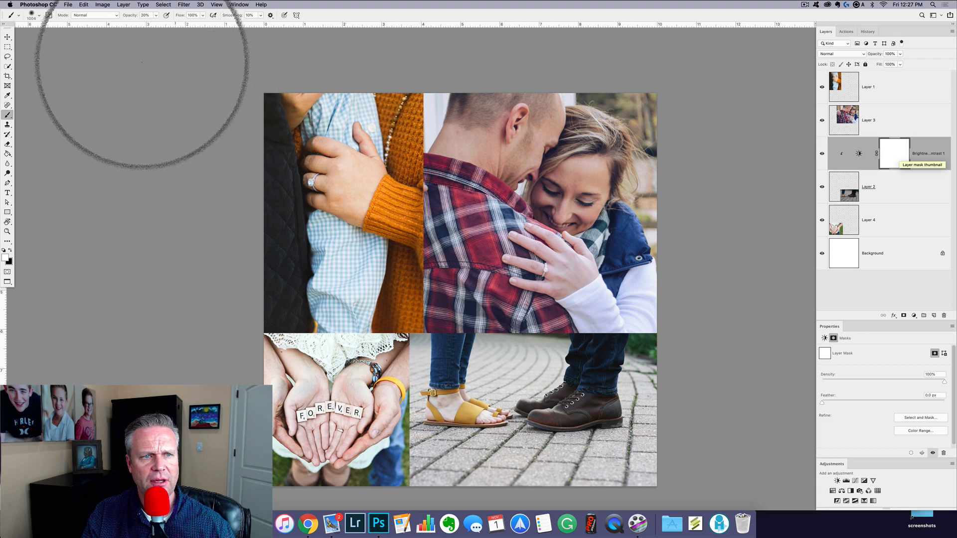
pyautogui.click(10, 250)
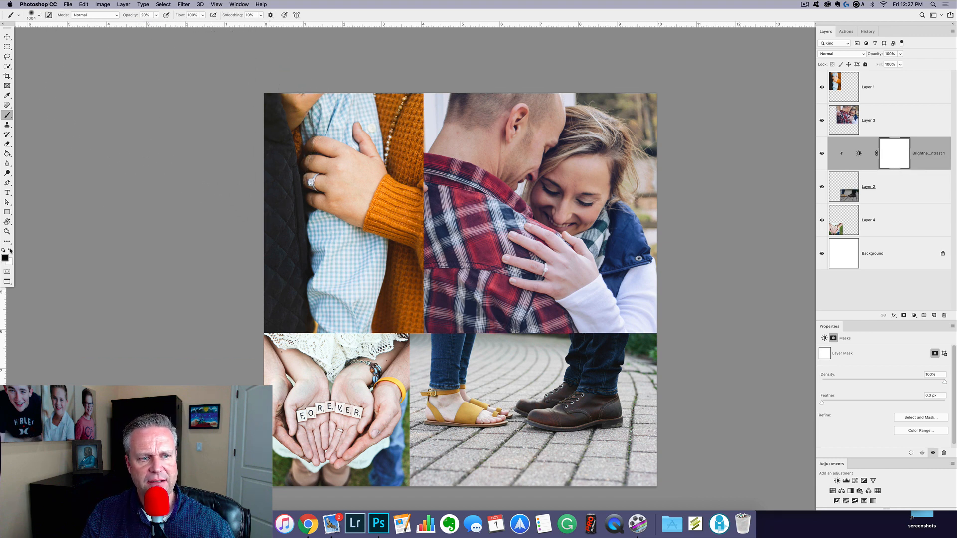
pyautogui.moveTo(534, 449); pyautogui.dragTo(456, 456)
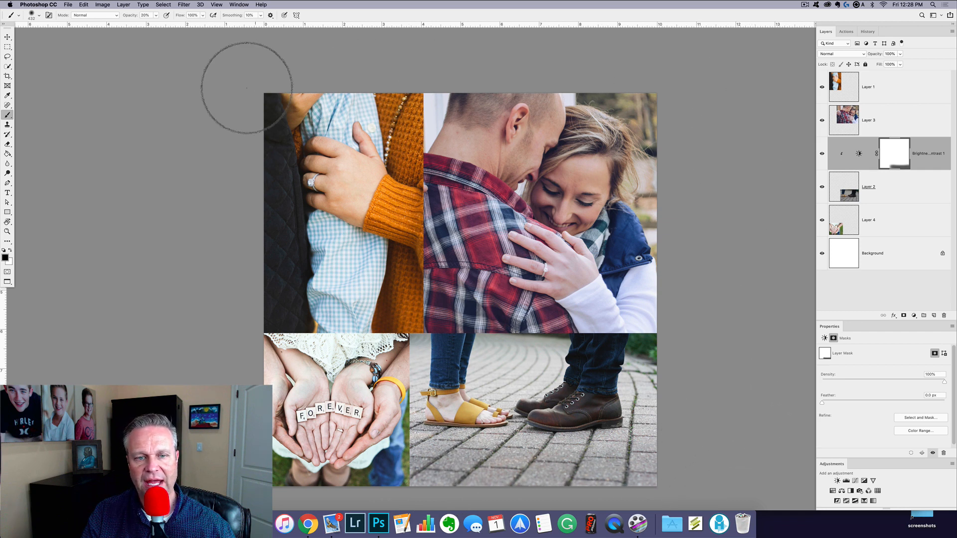
pyautogui.press('v')
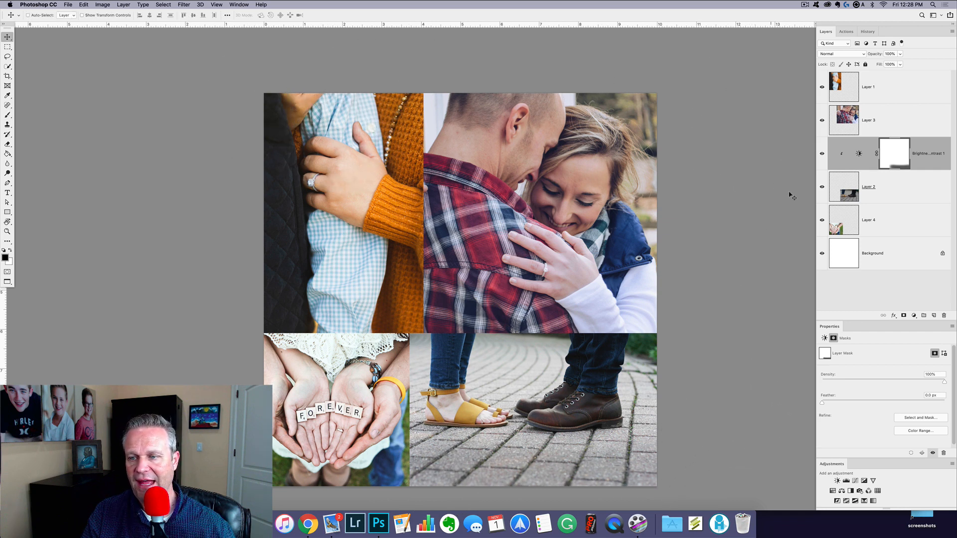
# Add a Vibrance adjustment layer clipped to the orange-sweater hand photo and set its saturation to -28.
pyautogui.click(878, 85)
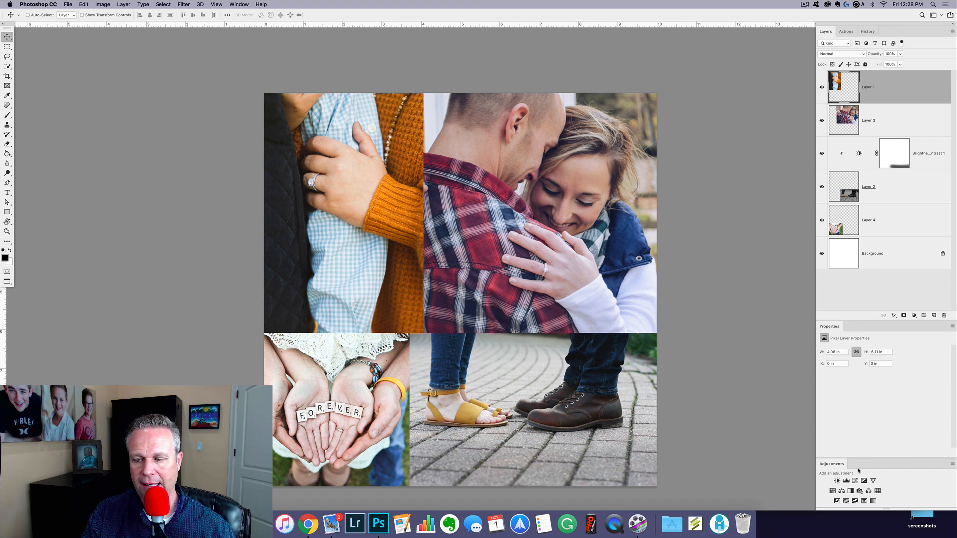
pyautogui.click(873, 480)
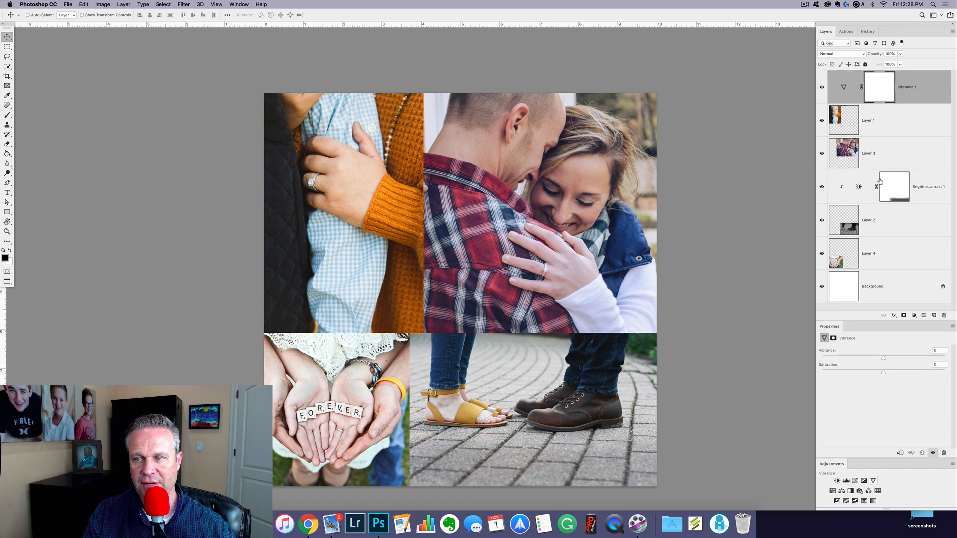
pyautogui.keyDown('alt'); pyautogui.click(842, 103); pyautogui.keyUp('alt')
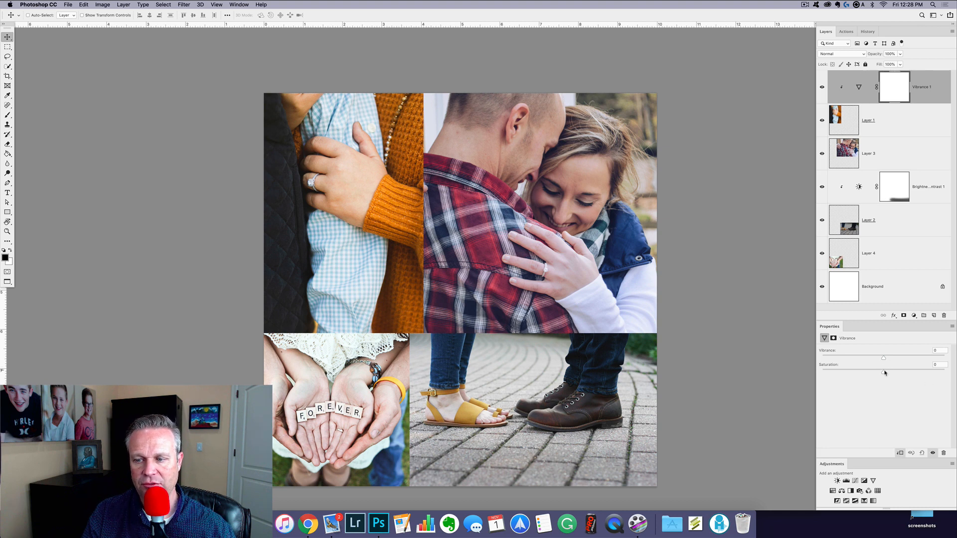
pyautogui.moveTo(885, 373); pyautogui.dragTo(866, 377)
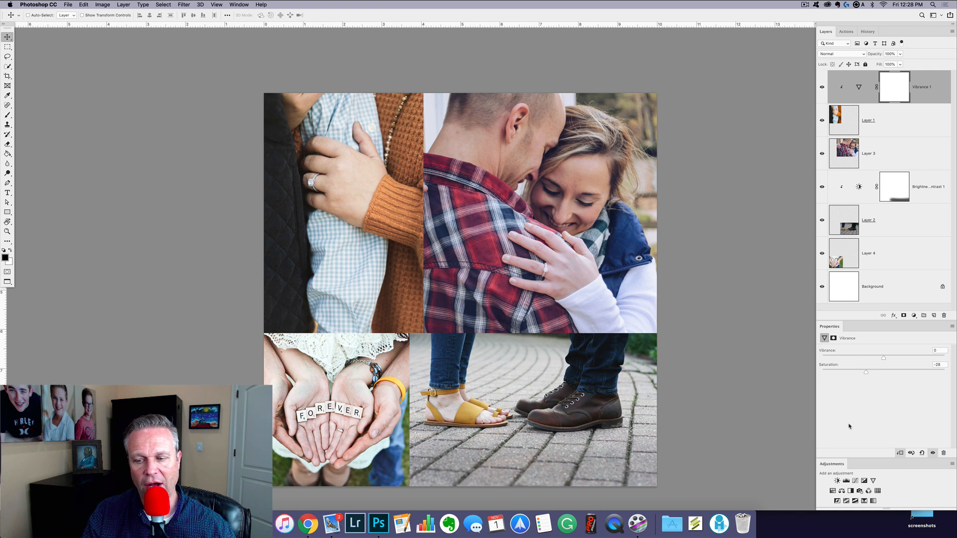
# Add a Brightness/Contrast adjustment layer clipped to the orange-sweater hand photo and set its brightness to -14.
pyautogui.keyDown('alt'); pyautogui.click(837, 481); pyautogui.keyUp('alt')
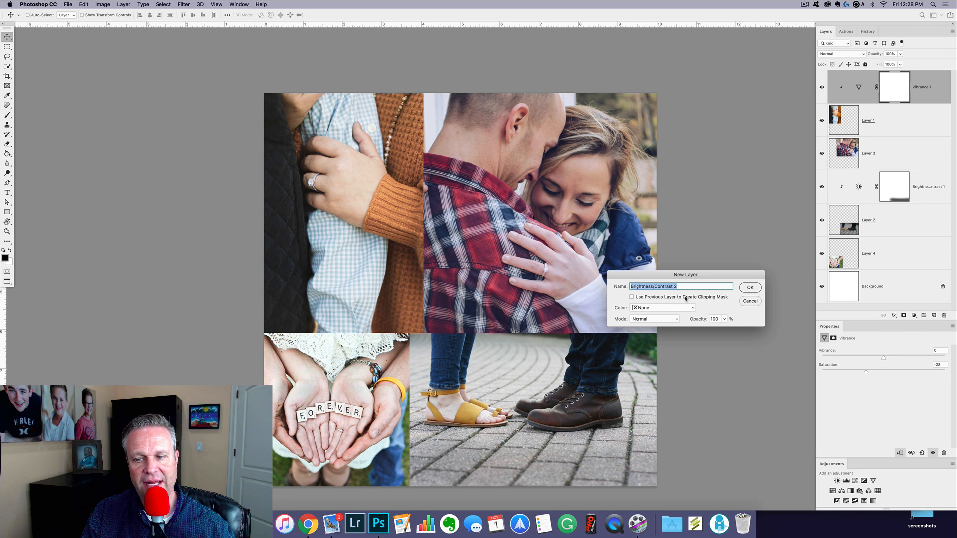
pyautogui.click(757, 288)
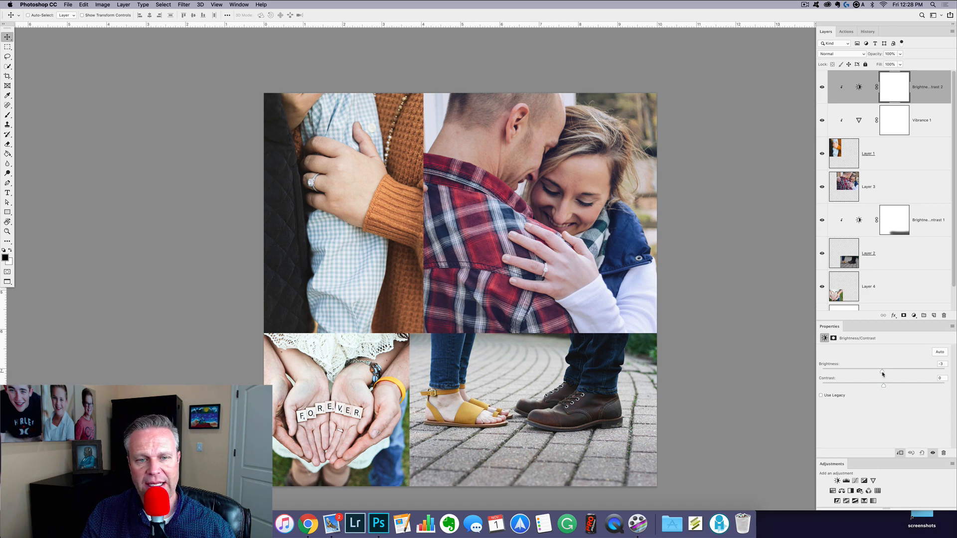
pyautogui.moveTo(882, 373); pyautogui.dragTo(876, 372)
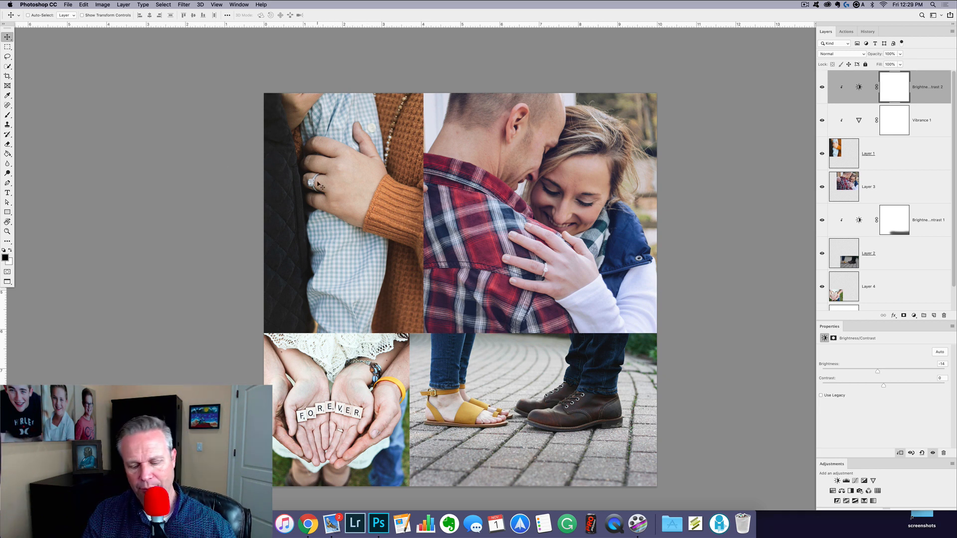
# Paint black at 20% opacity over the hand on the masks of the orange-sweater photo's Brightness/Contrast and Vibrance adjustments.
pyautogui.press('b')
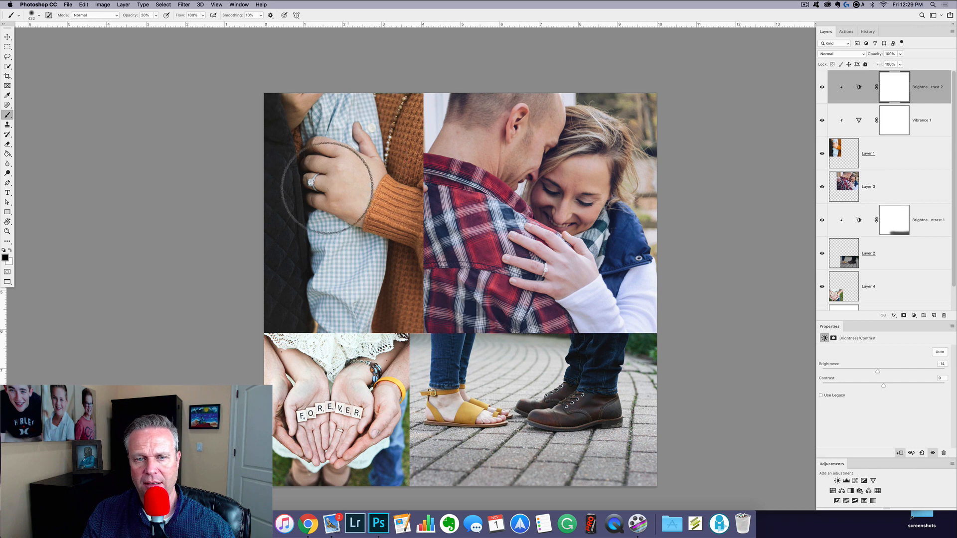
pyautogui.moveTo(318, 190); pyautogui.dragTo(354, 165)
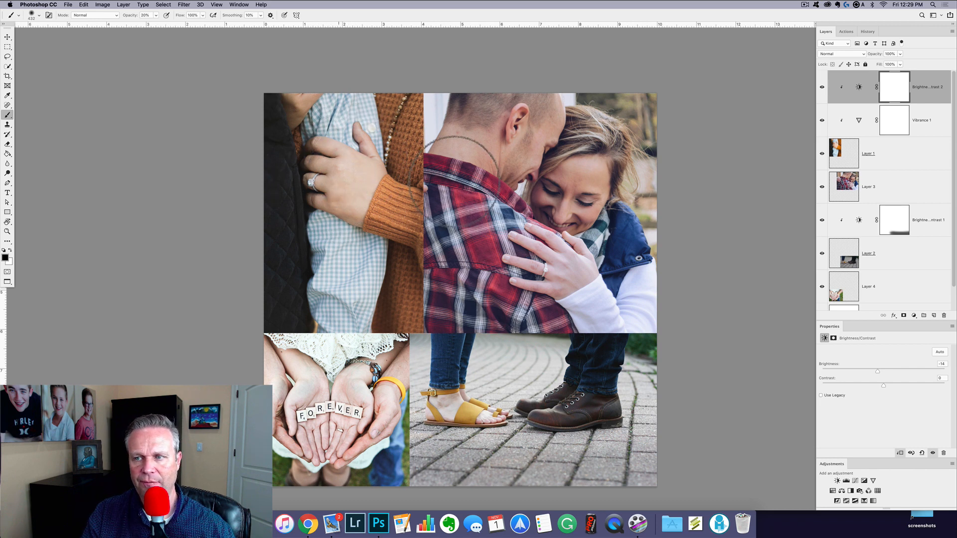
pyautogui.click(895, 118)
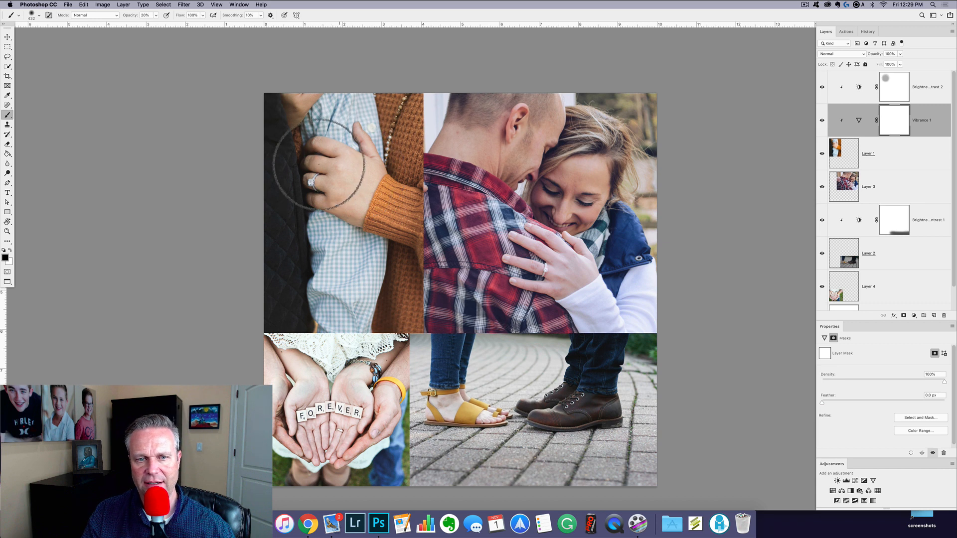
pyautogui.click(894, 90)
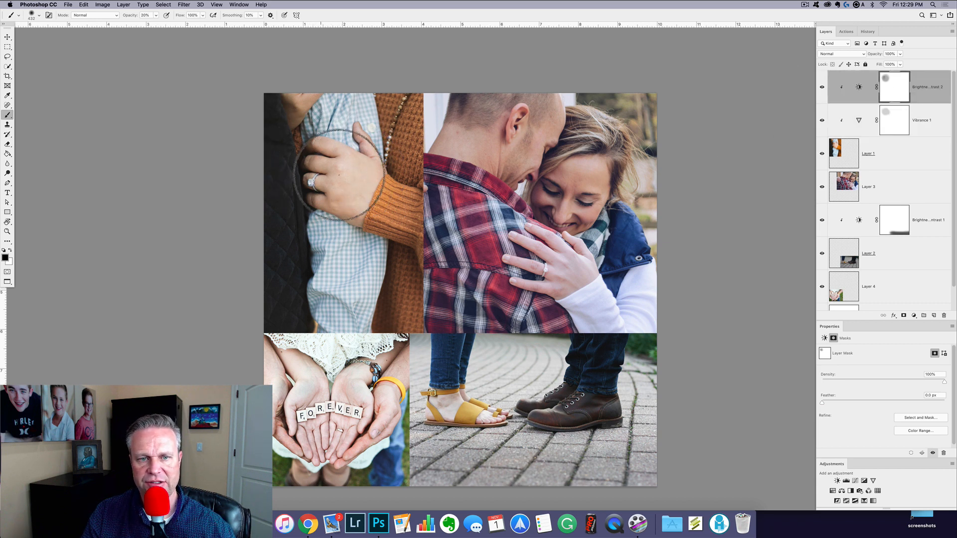
pyautogui.click(896, 122)
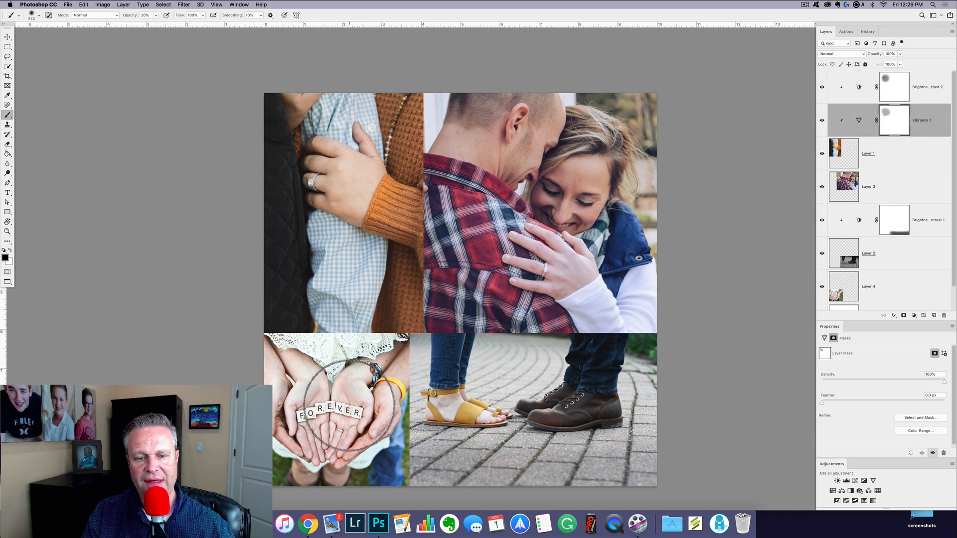
# Add a Brightness/Contrast adjustment layer clipped to the FOREVER hands photo and set its contrast to -50.
pyautogui.press('v')
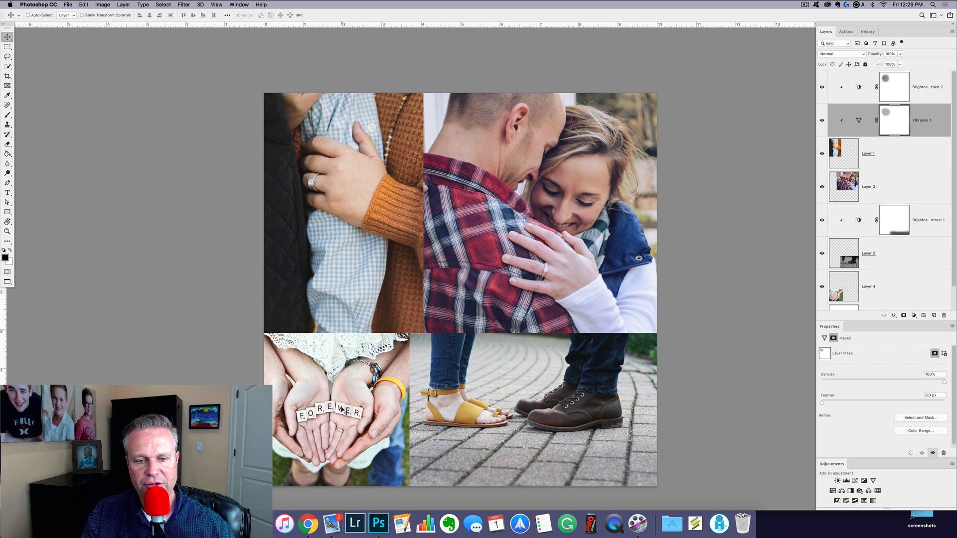
pyautogui.rightClick(342, 407)
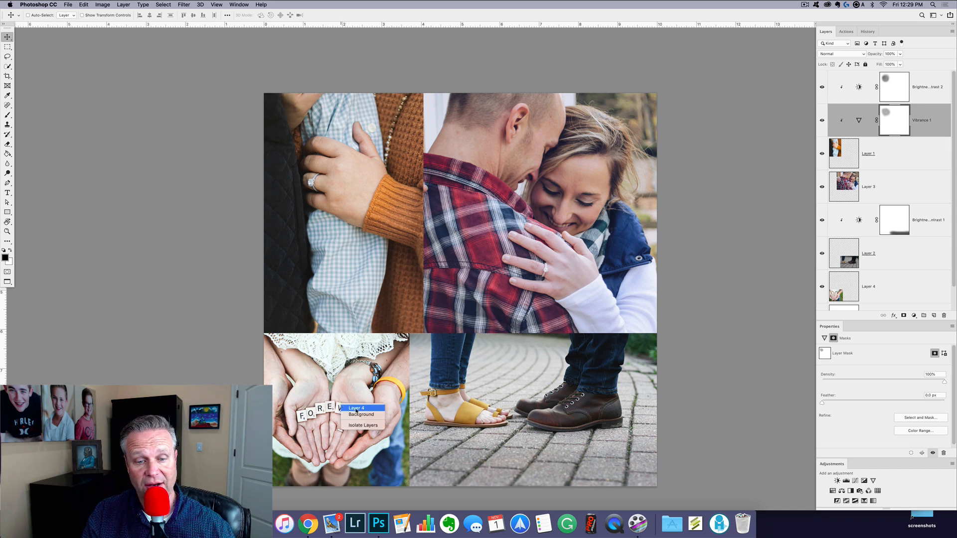
pyautogui.click(356, 408)
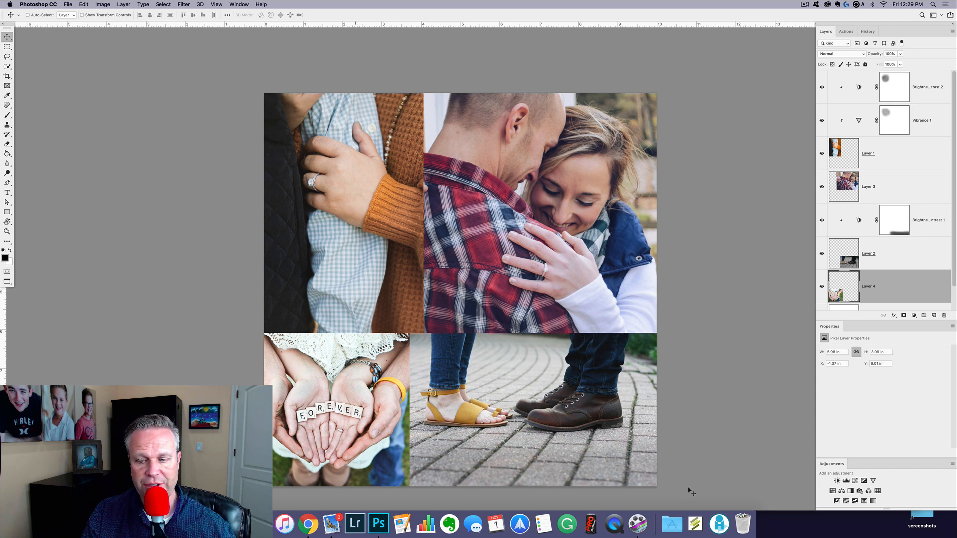
pyautogui.keyDown('alt'); pyautogui.click(837, 481); pyautogui.keyUp('alt')
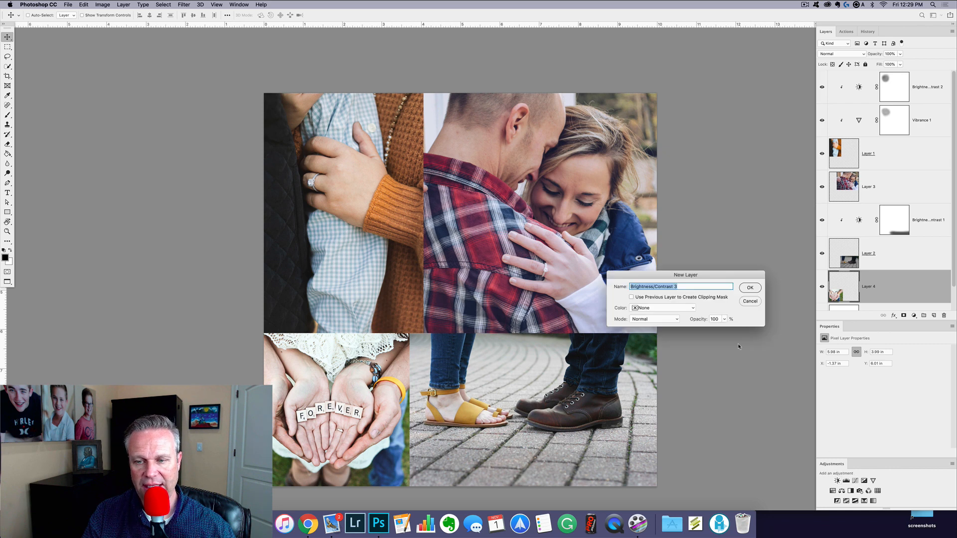
pyautogui.click(750, 288)
pyautogui.scroll(-3, 899, 284)
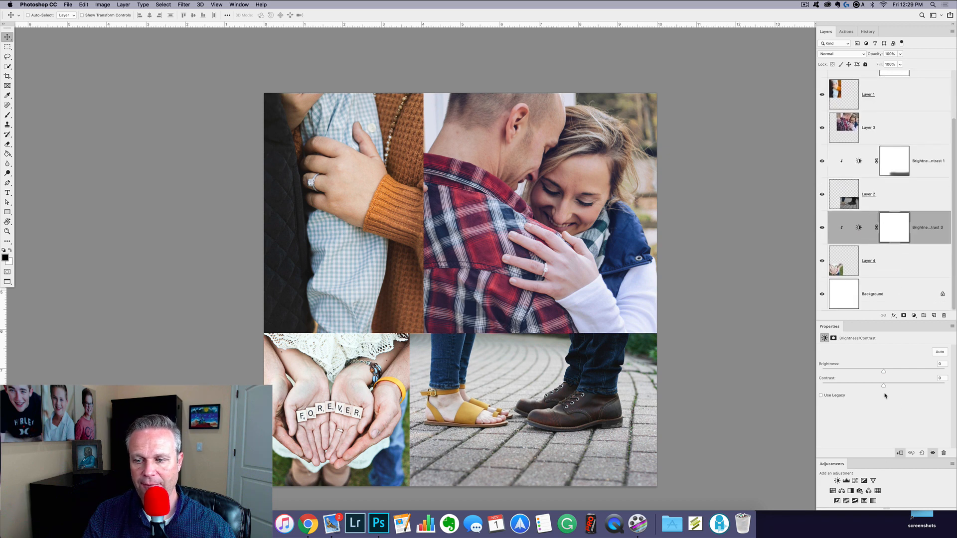
pyautogui.moveTo(885, 387); pyautogui.dragTo(803, 392)
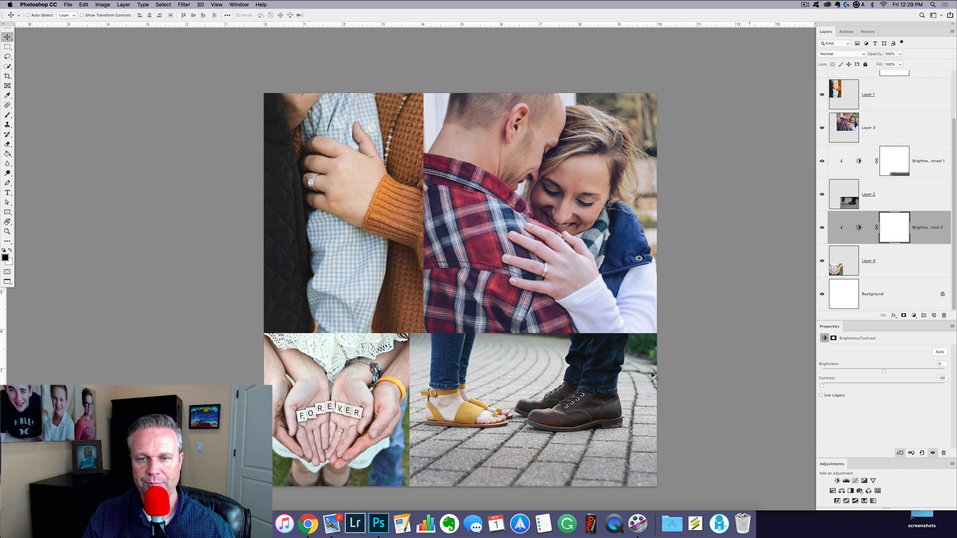
# Add a Color Balance adjustment clipped to the embracing couple photo with midtones at Cyan/Red -1, Magenta/Green +3 and Yellow/Blue -34.
pyautogui.rightClick(551, 190)
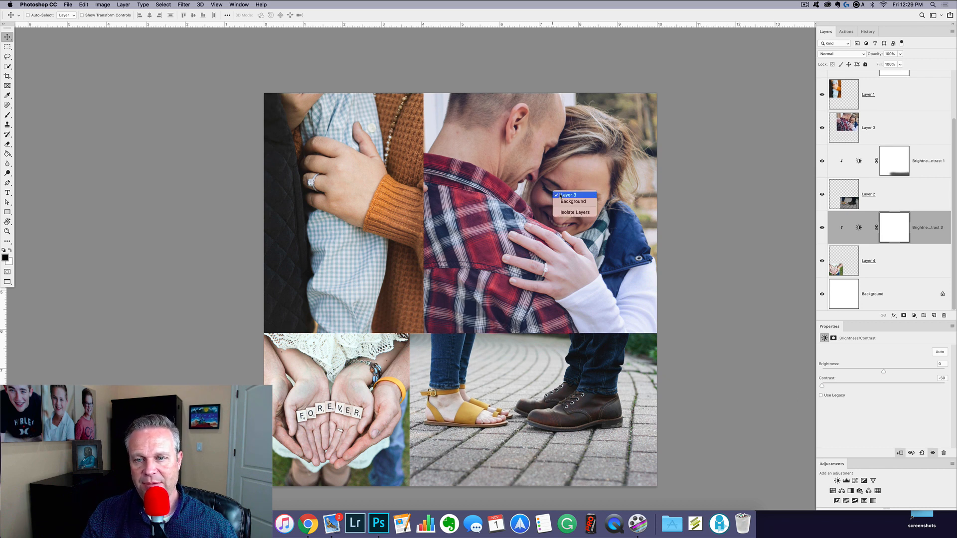
pyautogui.click(563, 195)
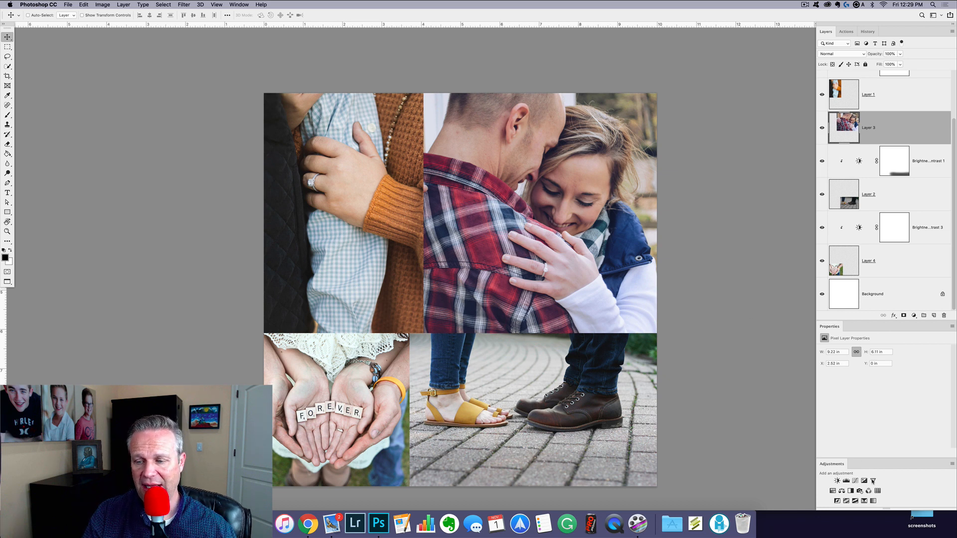
pyautogui.click(841, 492)
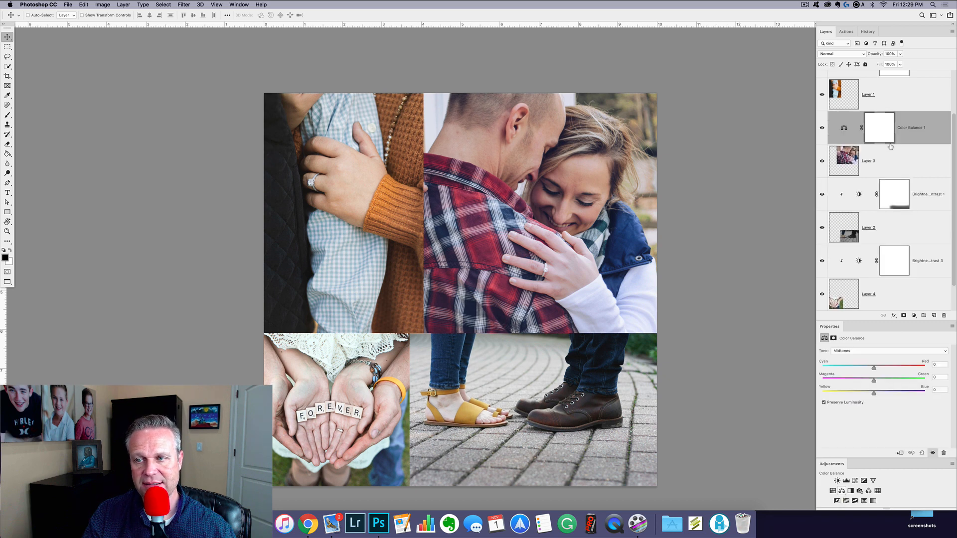
pyautogui.keyDown('alt'); pyautogui.click(845, 143); pyautogui.keyUp('alt')
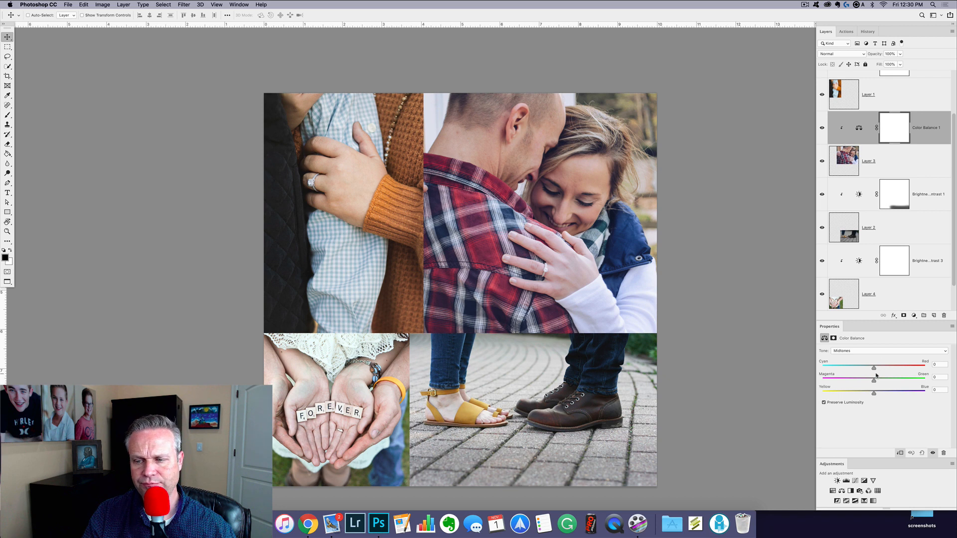
pyautogui.moveTo(873, 394); pyautogui.dragTo(858, 397)
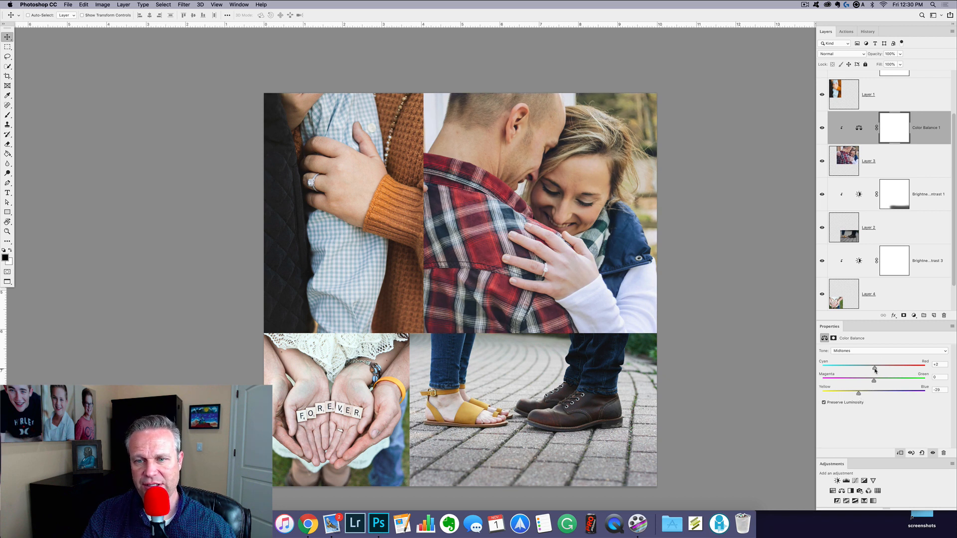
pyautogui.moveTo(873, 382); pyautogui.dragTo(856, 394)
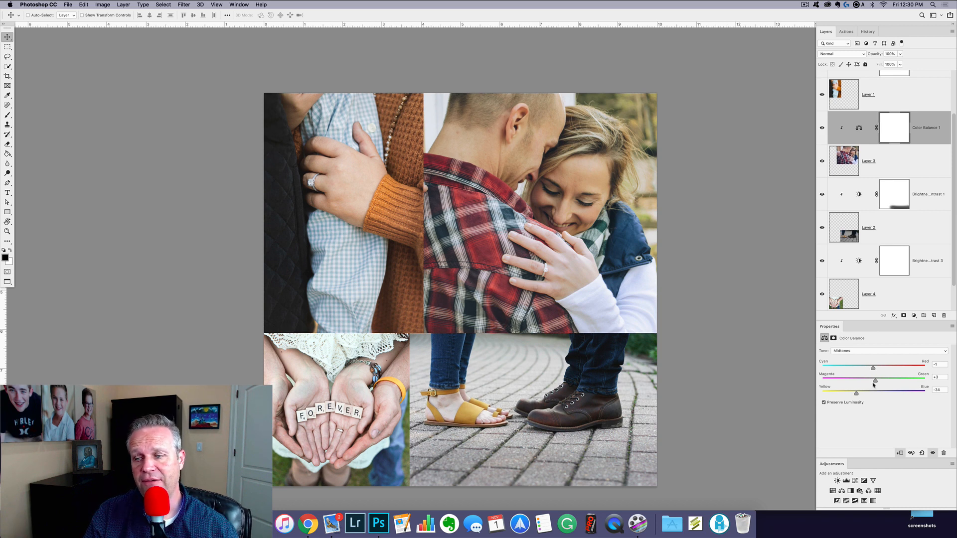
# Toggle the visibility of the Brightness/Contrast, Vibrance and Color Balance adjustments on the two upper photos to compare their effects.
pyautogui.scroll(-2, 903, 303)
pyautogui.scroll(5, 901, 291)
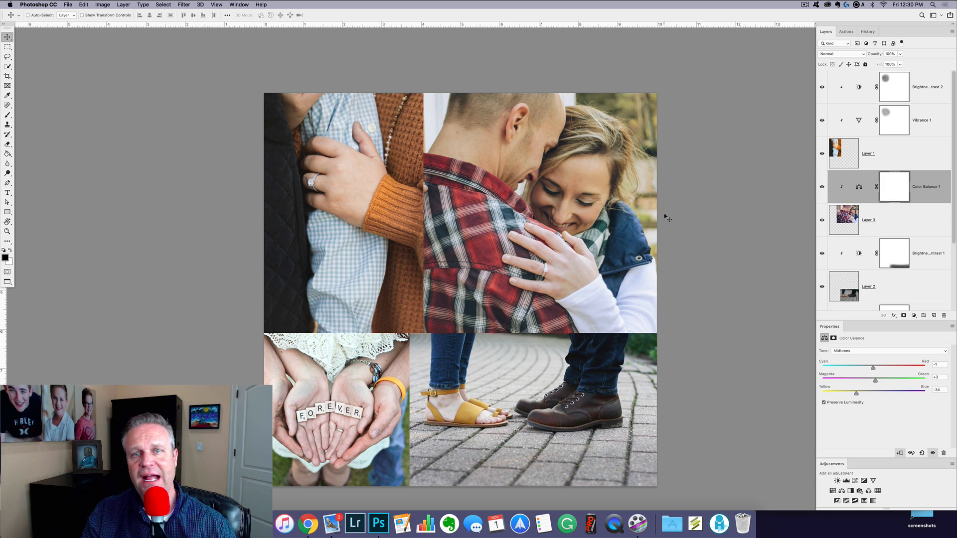
pyautogui.click(822, 87)
pyautogui.click(821, 87)
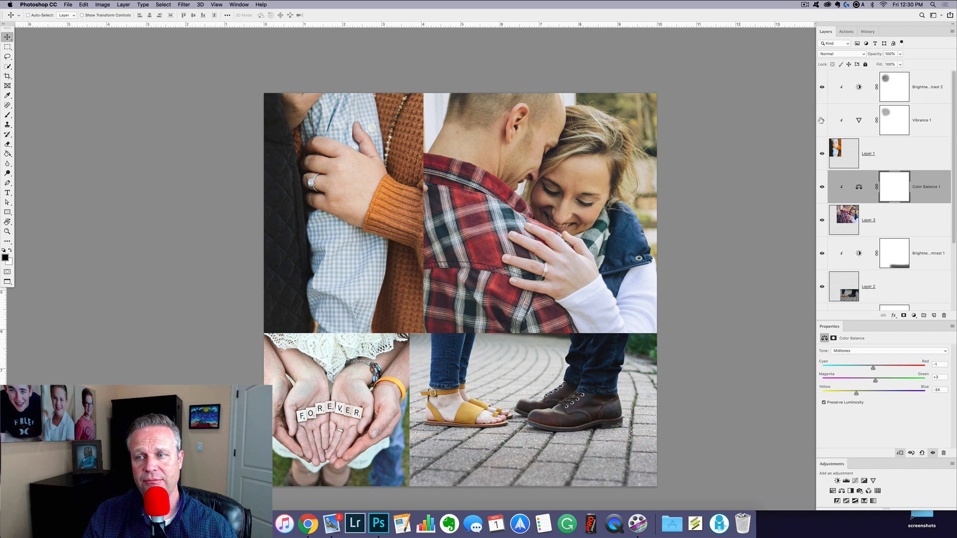
pyautogui.click(820, 120)
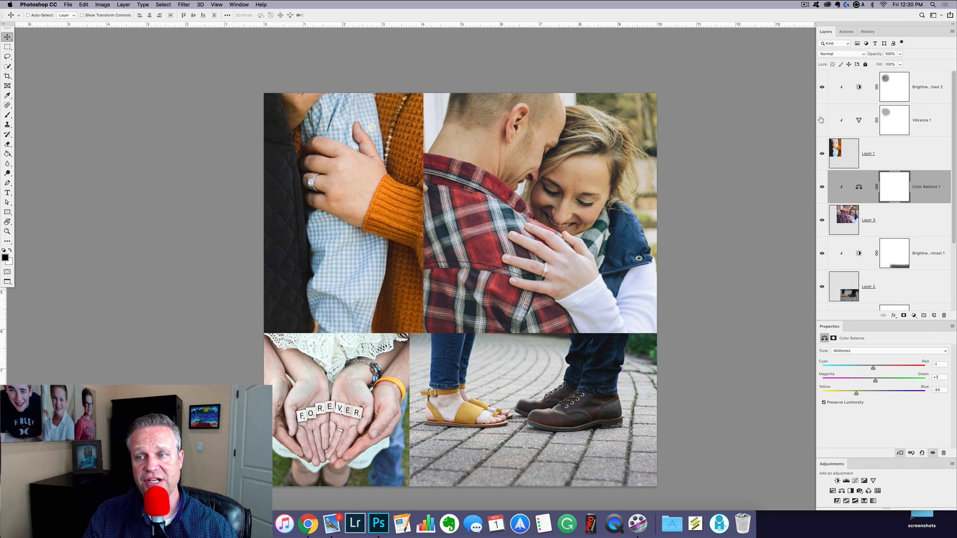
pyautogui.click(821, 187)
pyautogui.click(822, 187)
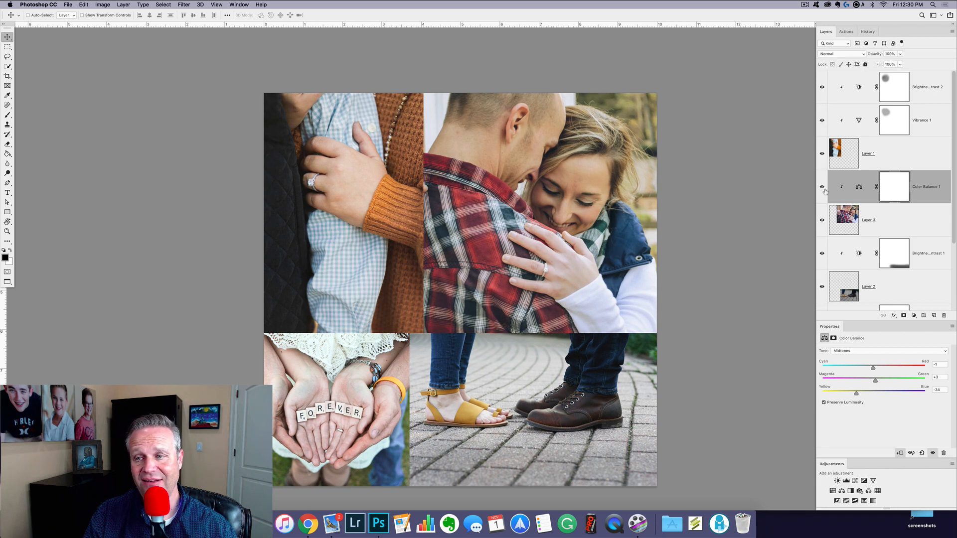
pyautogui.click(822, 121)
# Reduce the opacity of the orange-sweater photo's Vibrance adjustment layer to 60%.
pyautogui.click(866, 122)
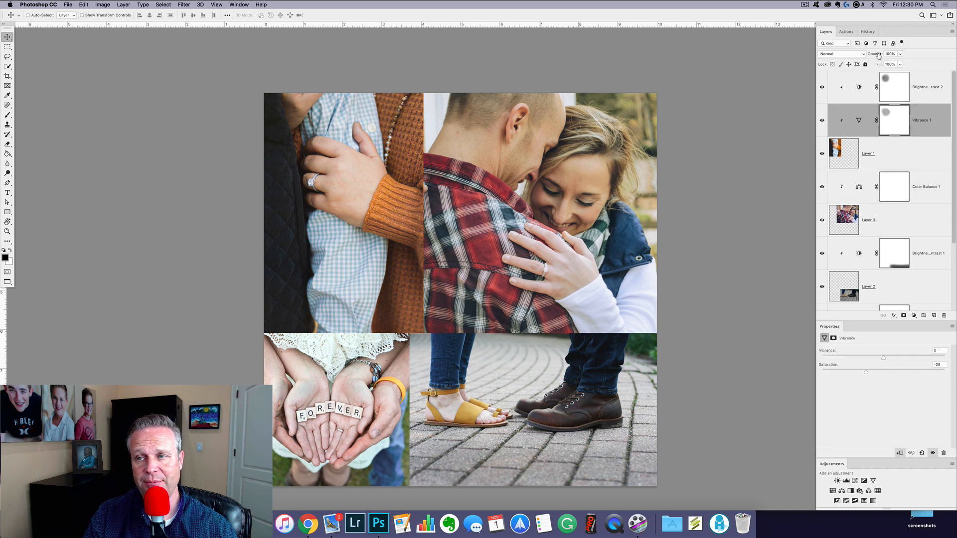
pyautogui.moveTo(877, 55); pyautogui.dragTo(875, 56)
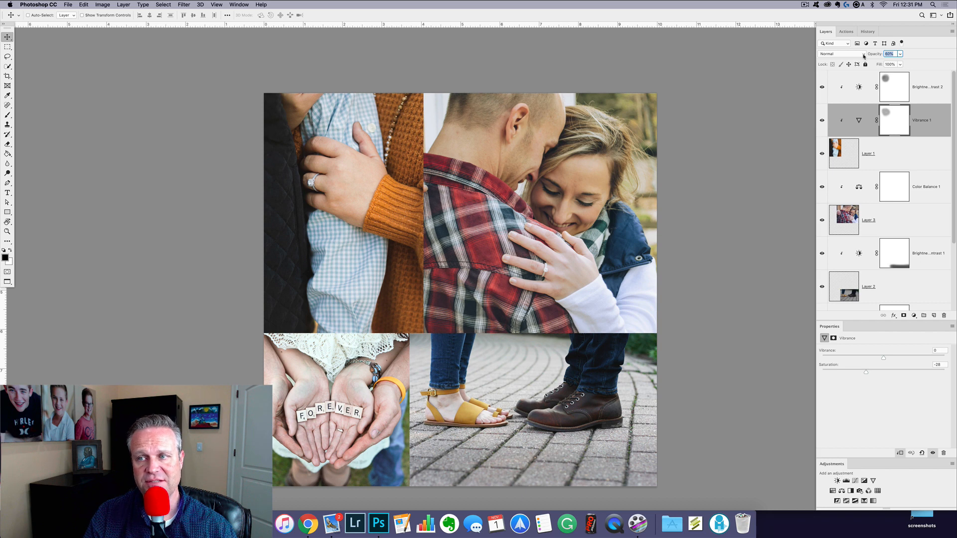
pyautogui.press('Return')
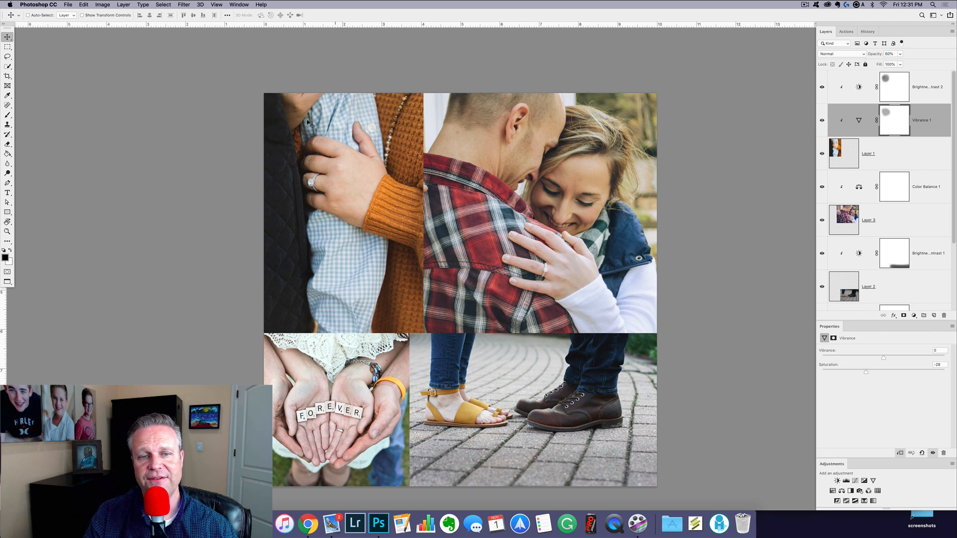
# Select the shoes photo's Brightness/Contrast adjustment and prepare the Brush with white at 100% opacity for its mask.
pyautogui.rightClick(578, 420)
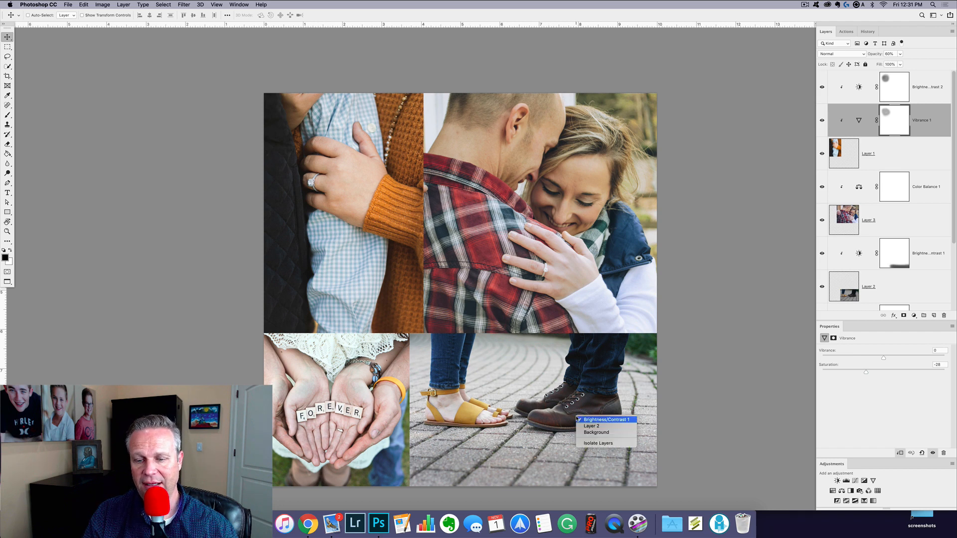
pyautogui.click(579, 419)
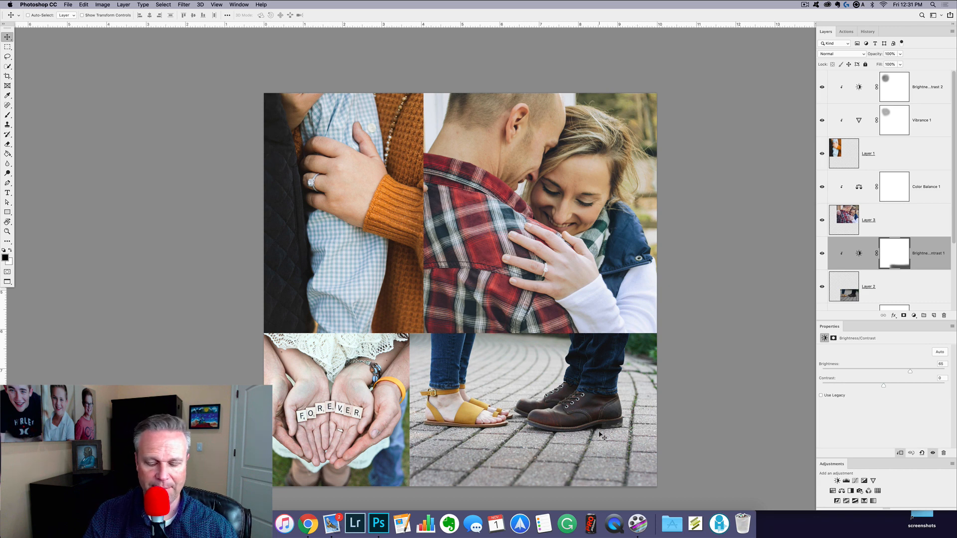
pyautogui.press('b')
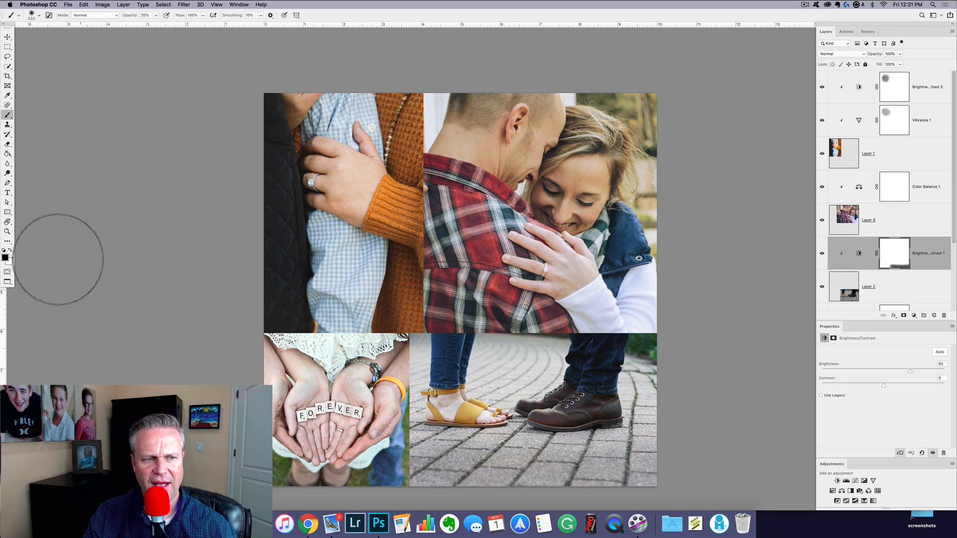
pyautogui.click(10, 250)
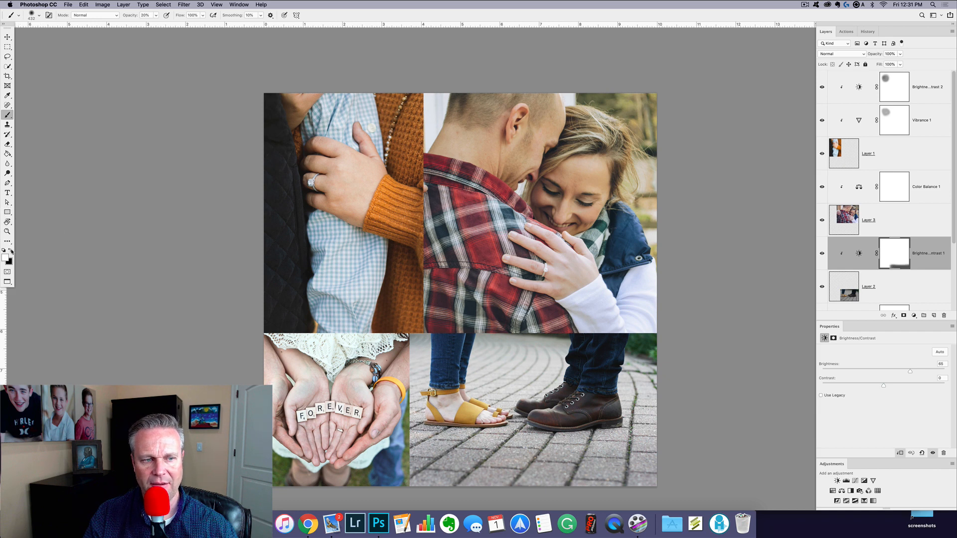
pyautogui.press('0')
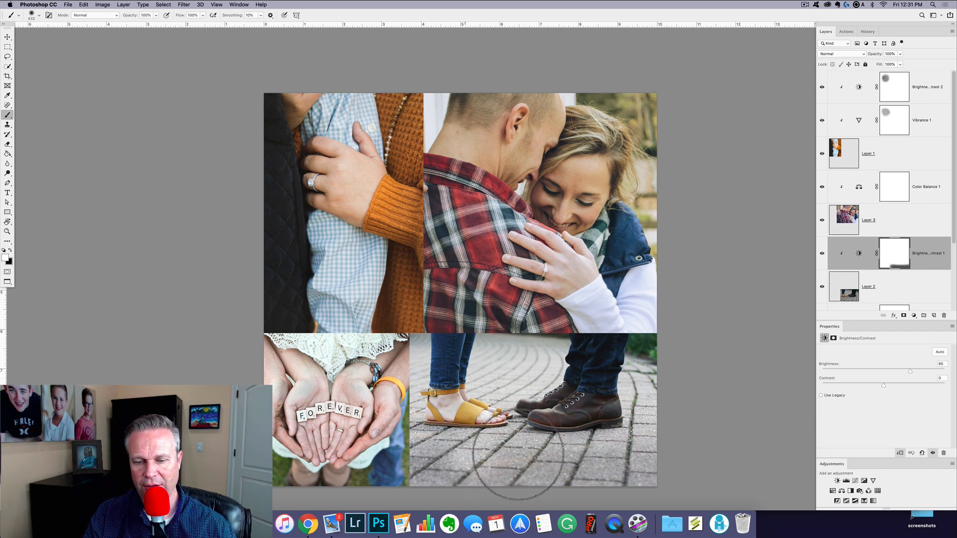